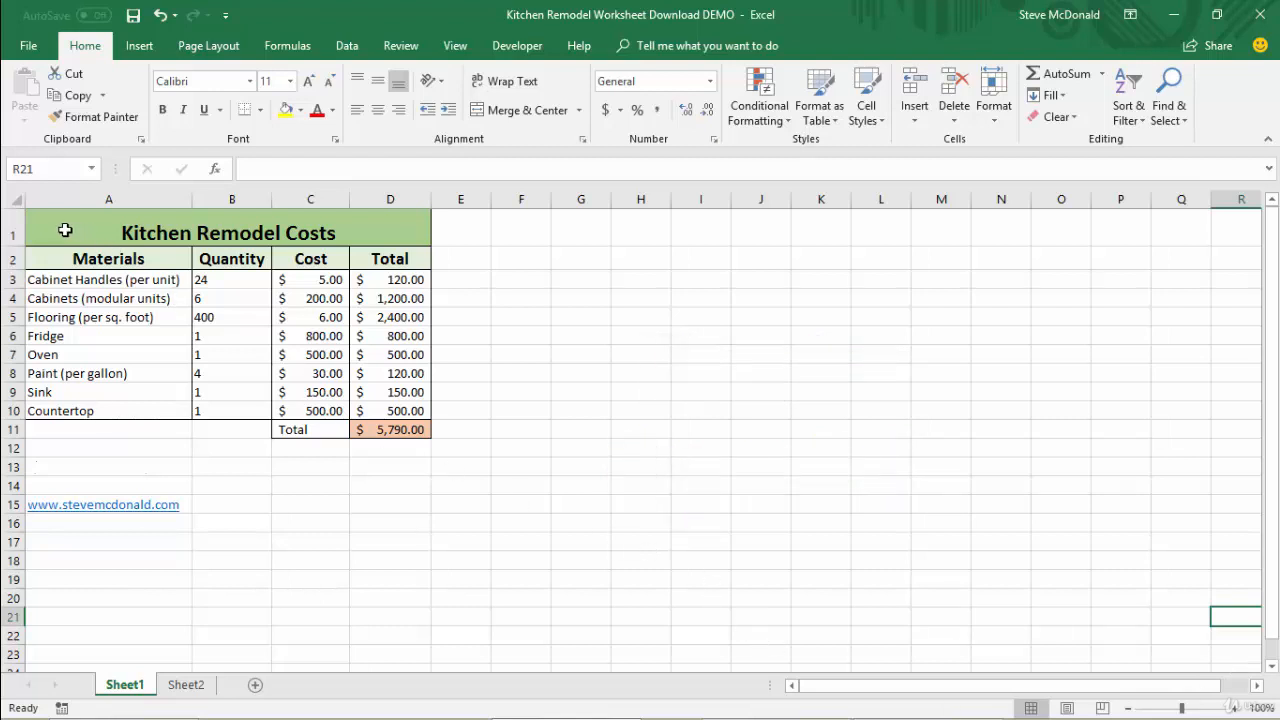
- Copy the Kitchen Remodel Costs table in A1:D11
left_click_drag(65, 230, 413, 428)
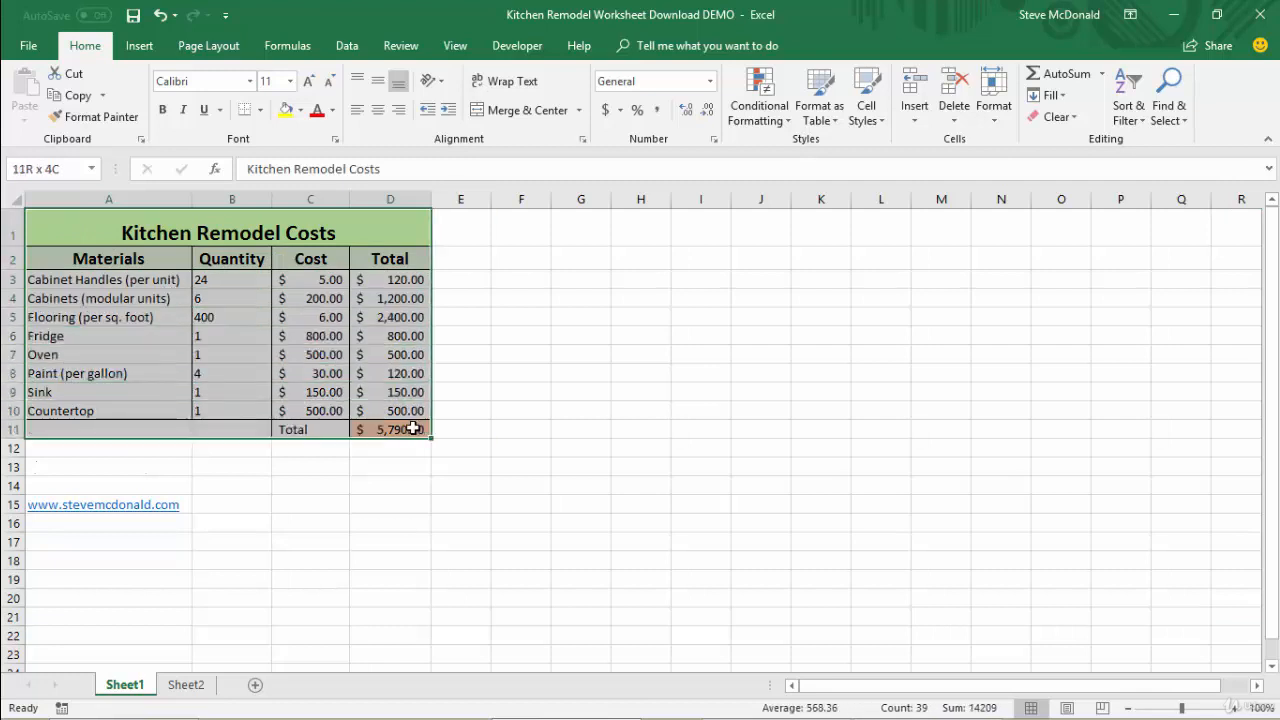
right_click(252, 361)
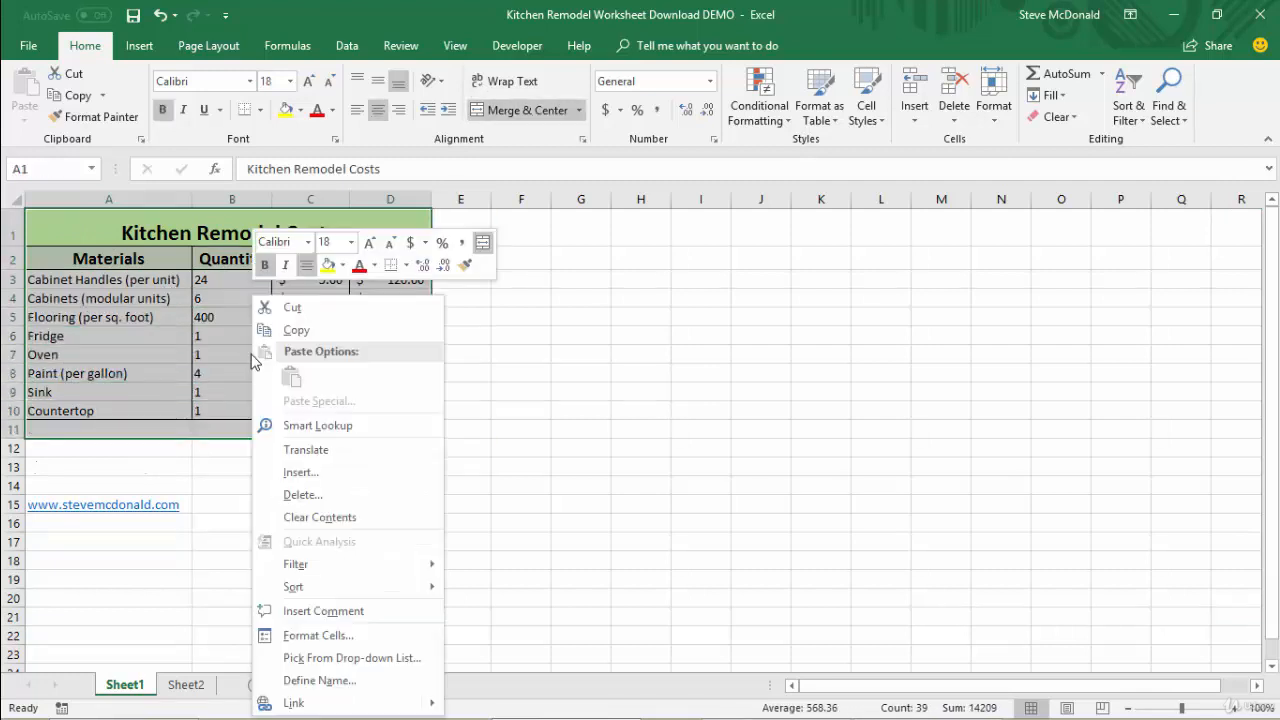
left_click(296, 330)
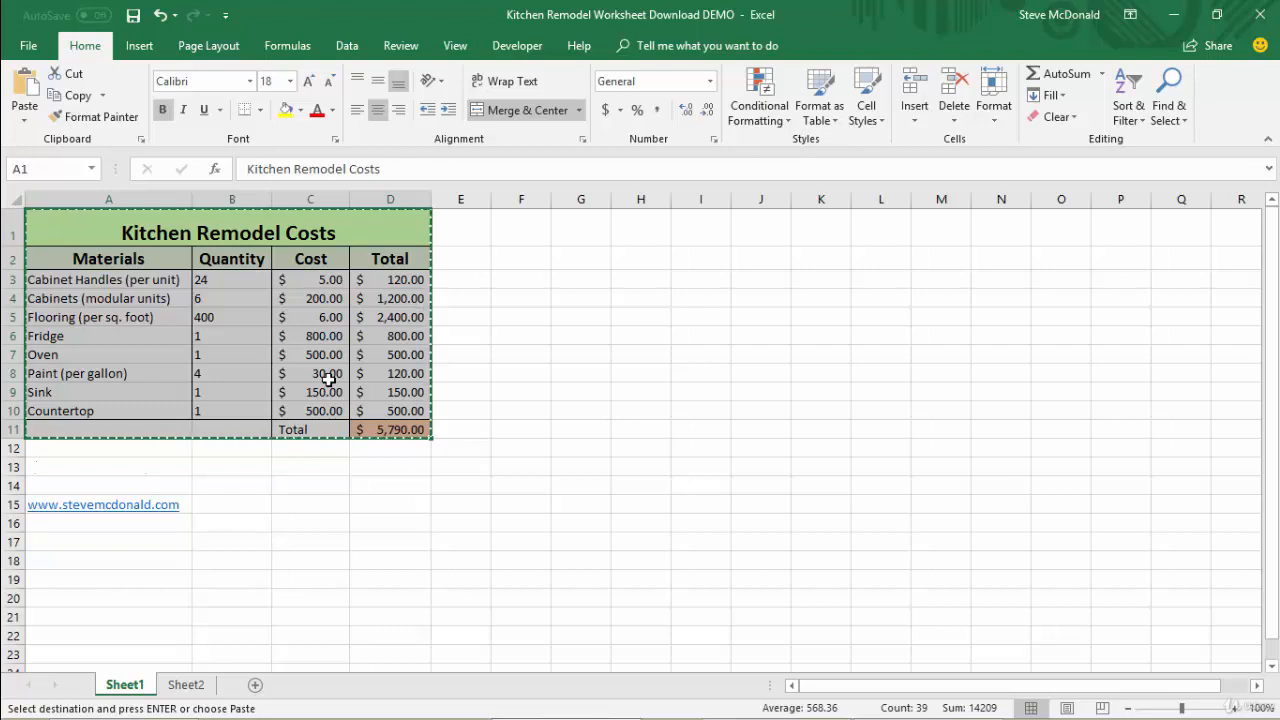
- Try a regular paste of the copied table at F1, inspect the formula in I6, and undo the paste
left_click(524, 232)
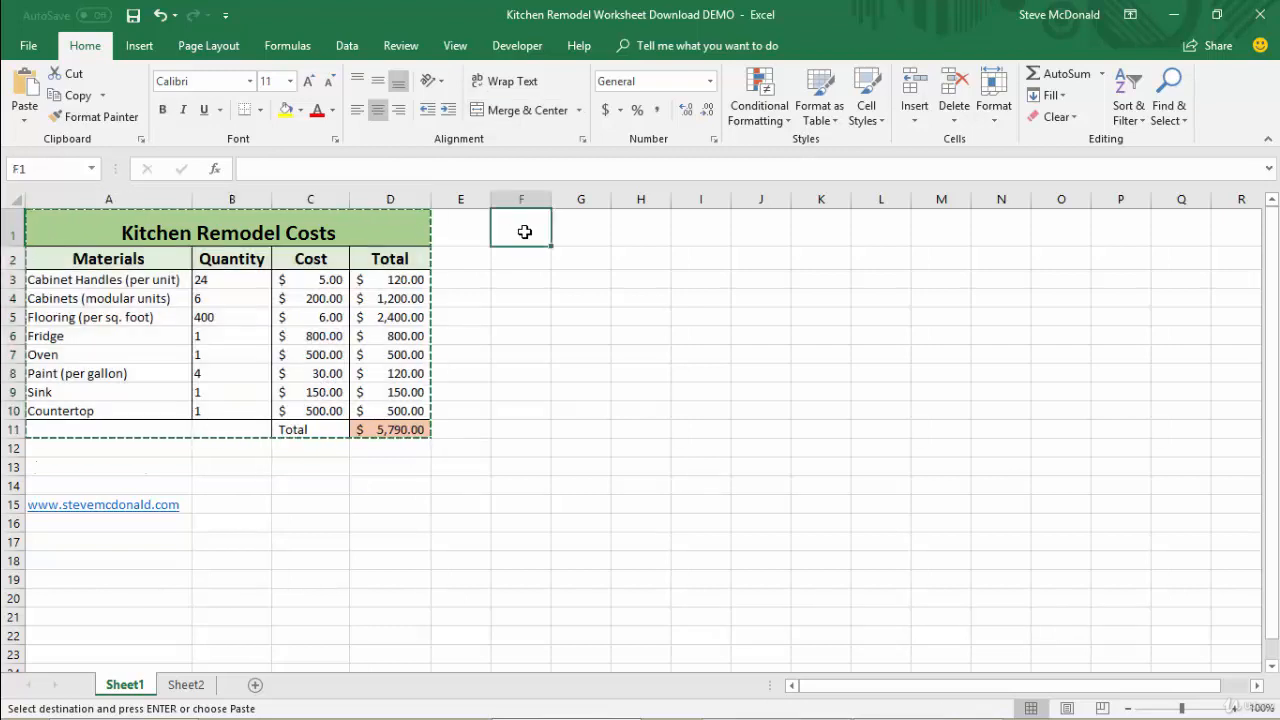
key("ctrl+v")
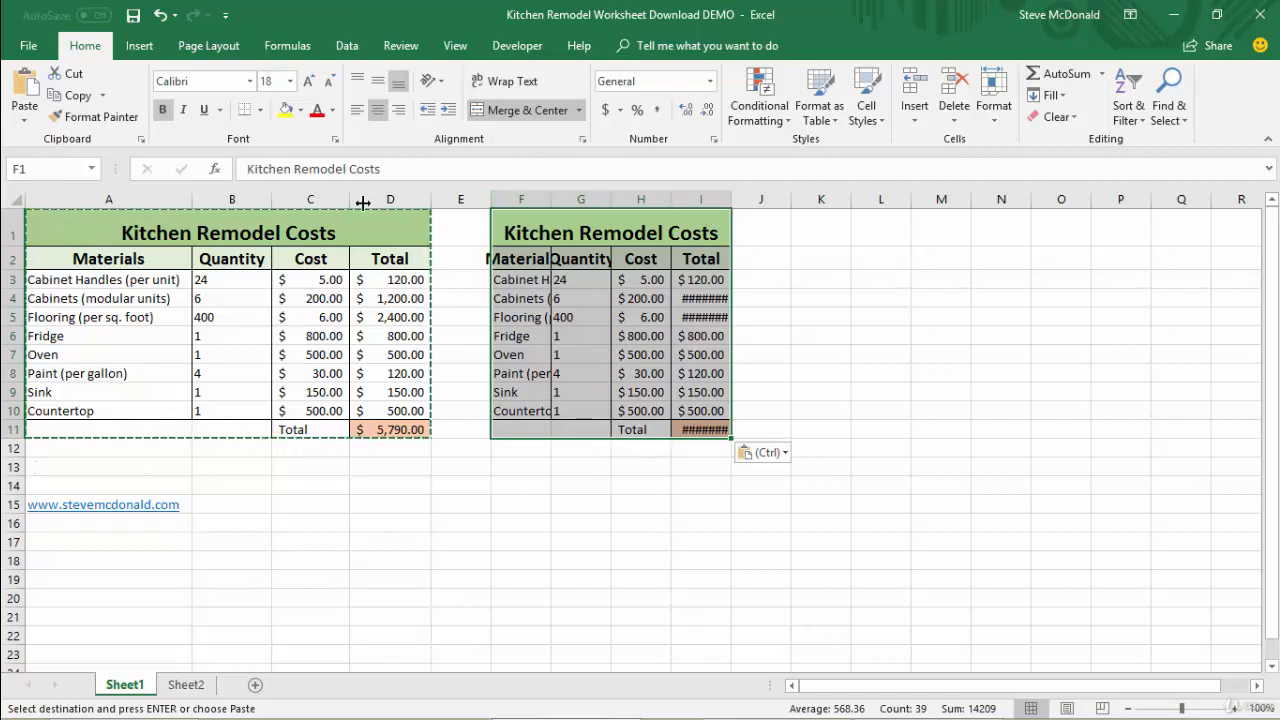
left_click(709, 336)
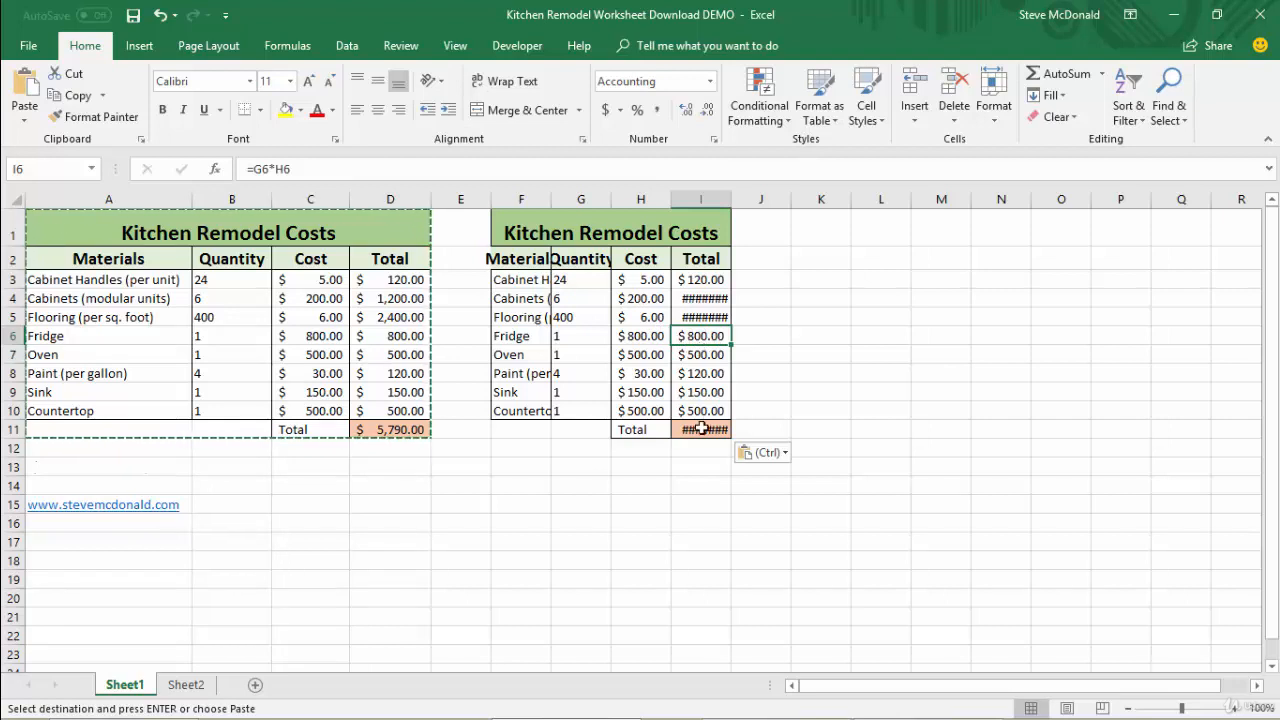
key("ctrl+z")
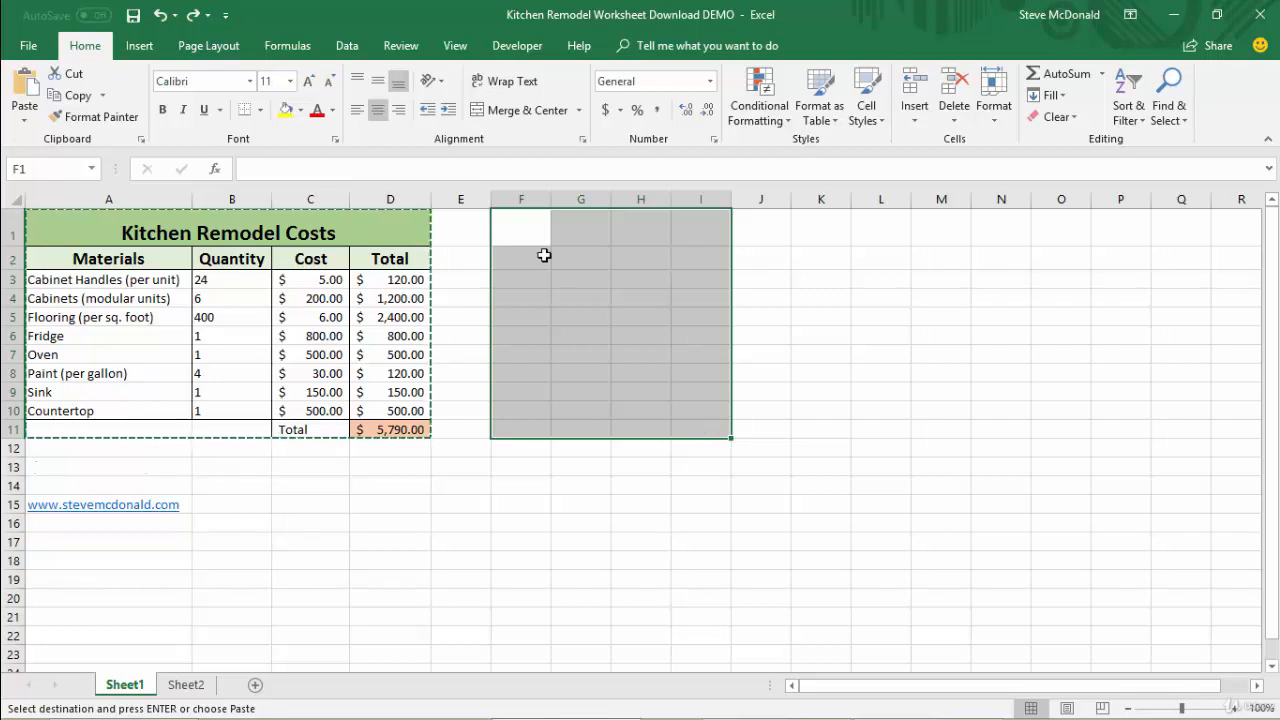
- Examine the paste options and the Paste Special settings available for cell F1 without applying any
left_click(525, 232)
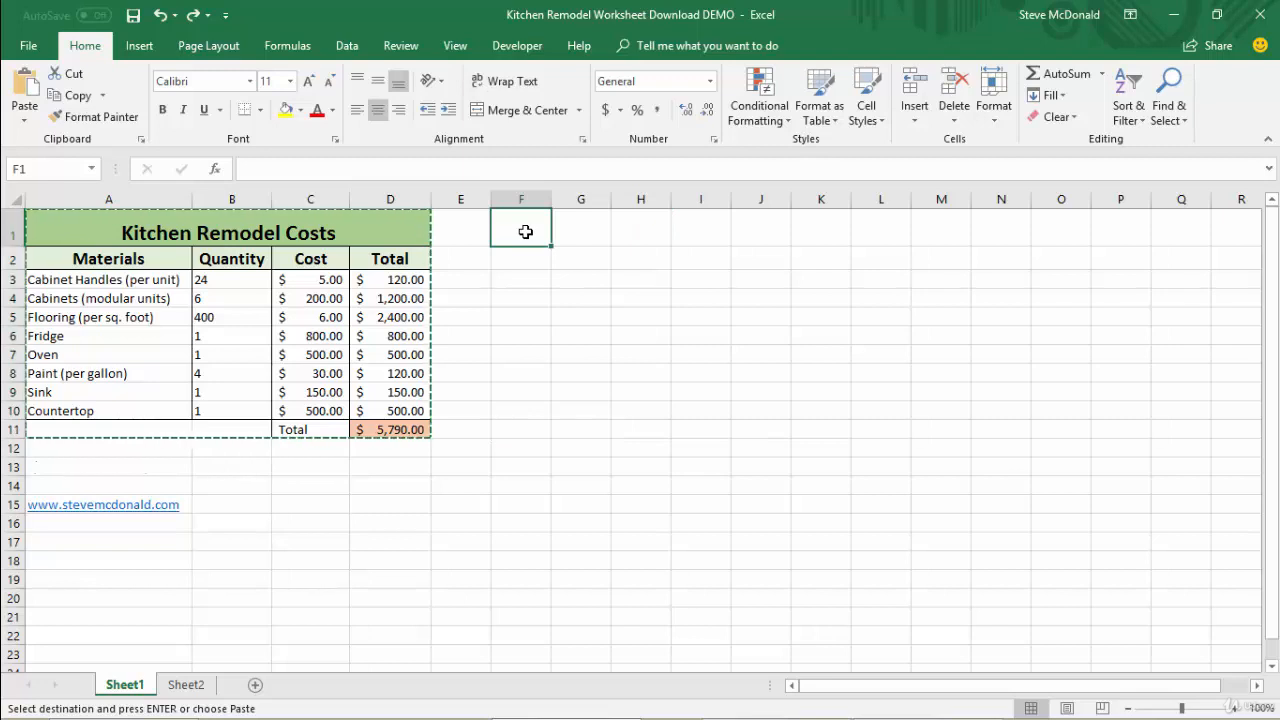
left_click(26, 122)
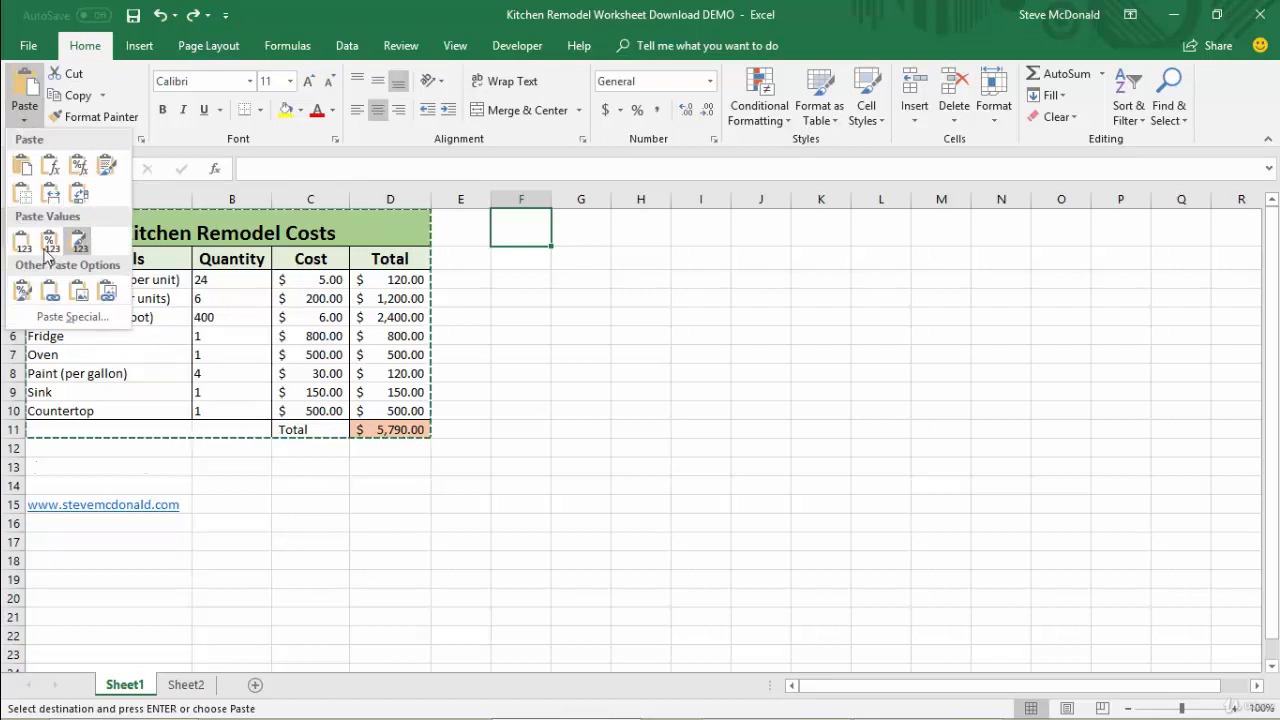
left_click(57, 318)
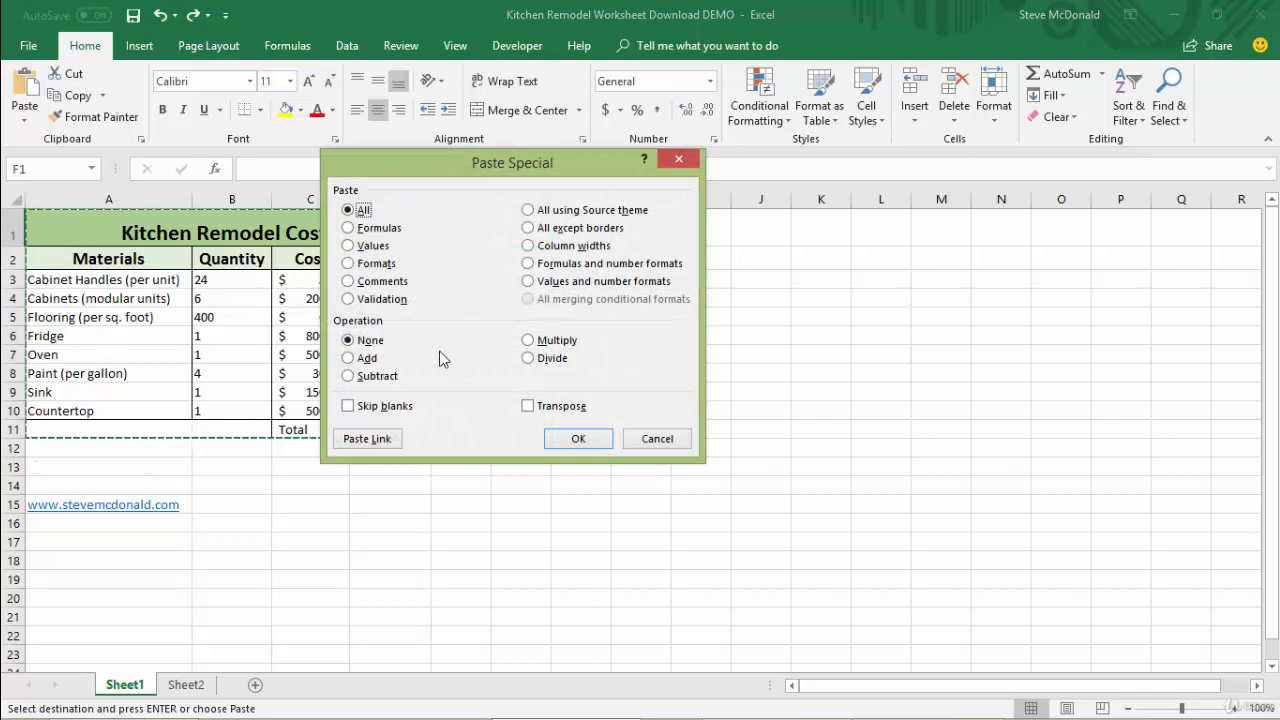
left_click(665, 439)
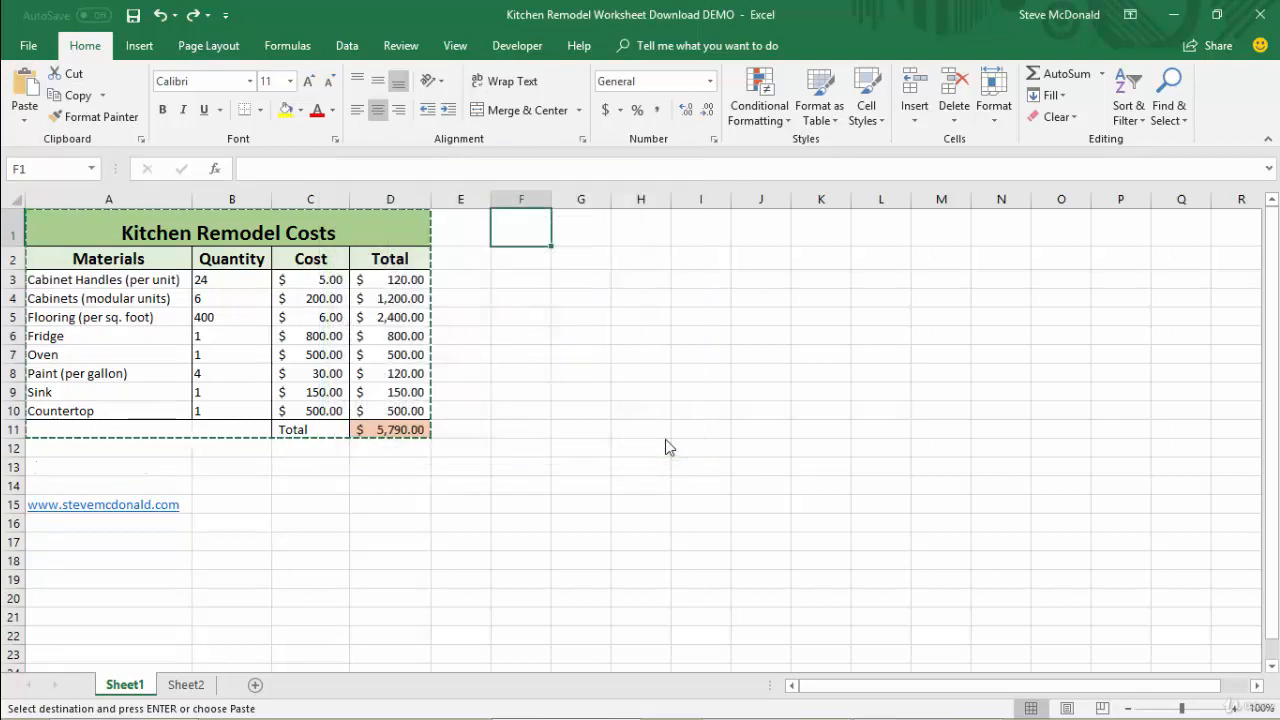
right_click(522, 228)
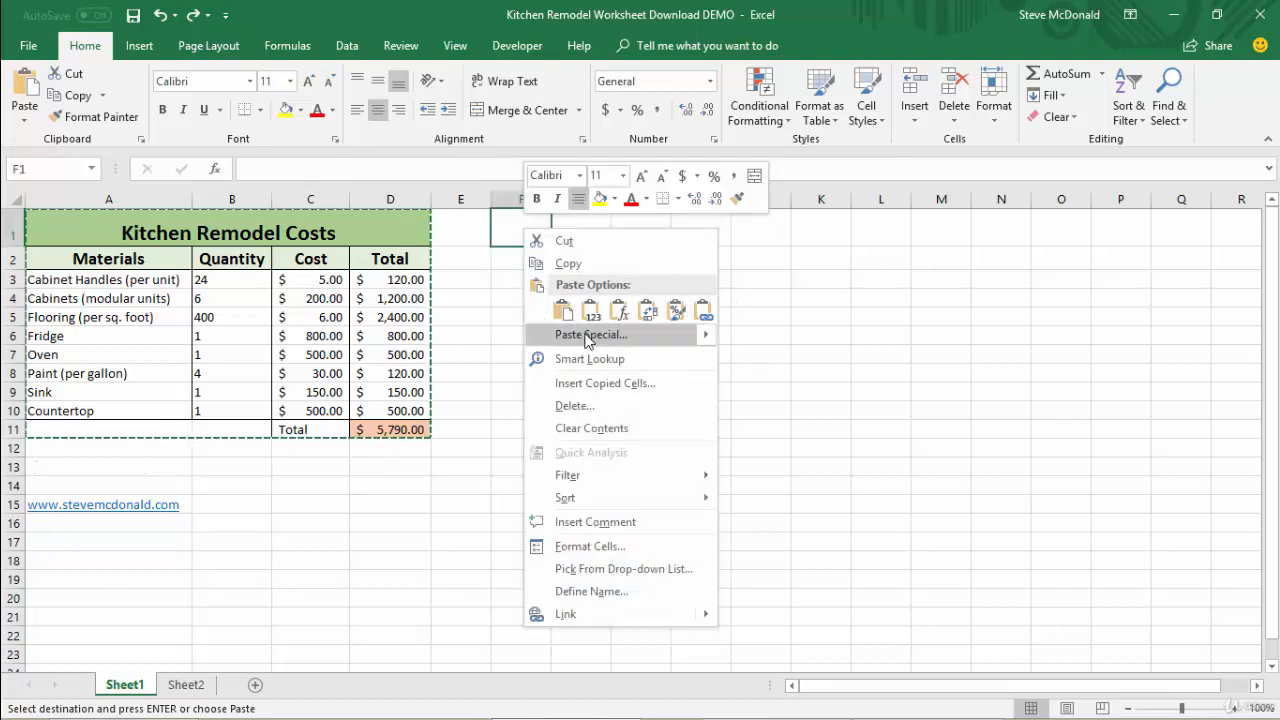
mouse_move(709, 341)
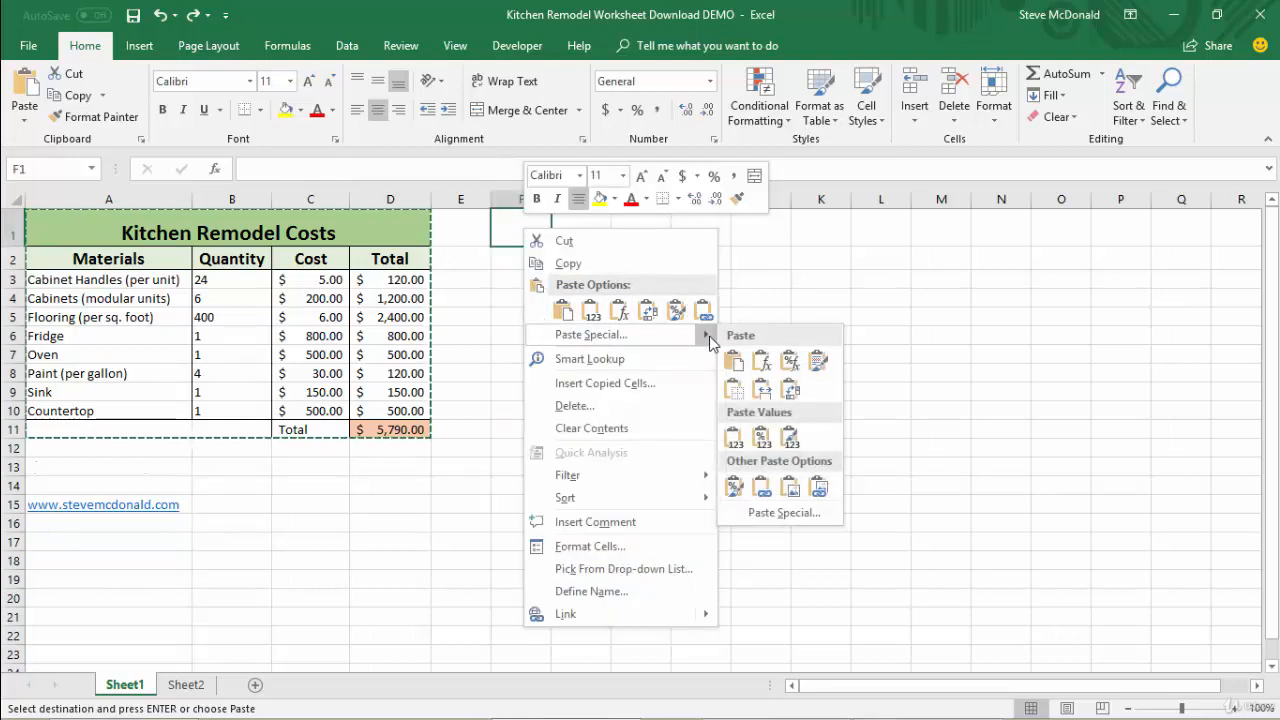
left_click(801, 514)
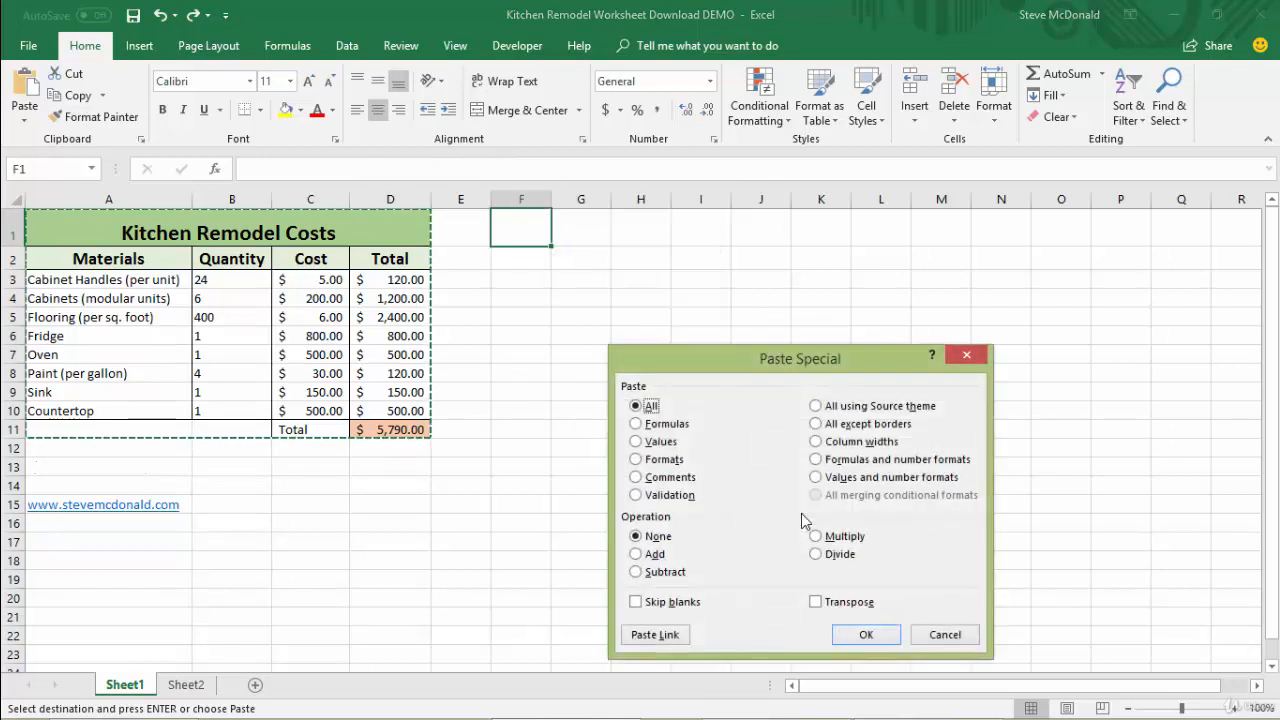
left_click(957, 648)
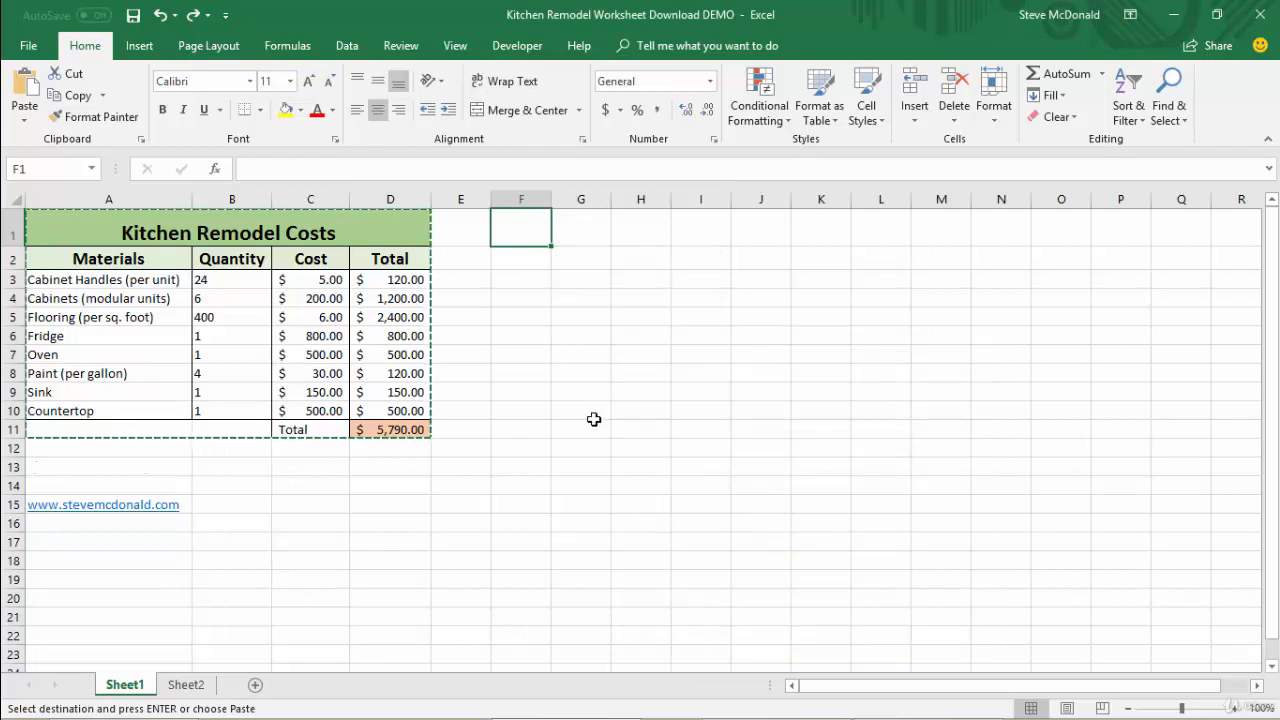
key("ctrl+alt+v")
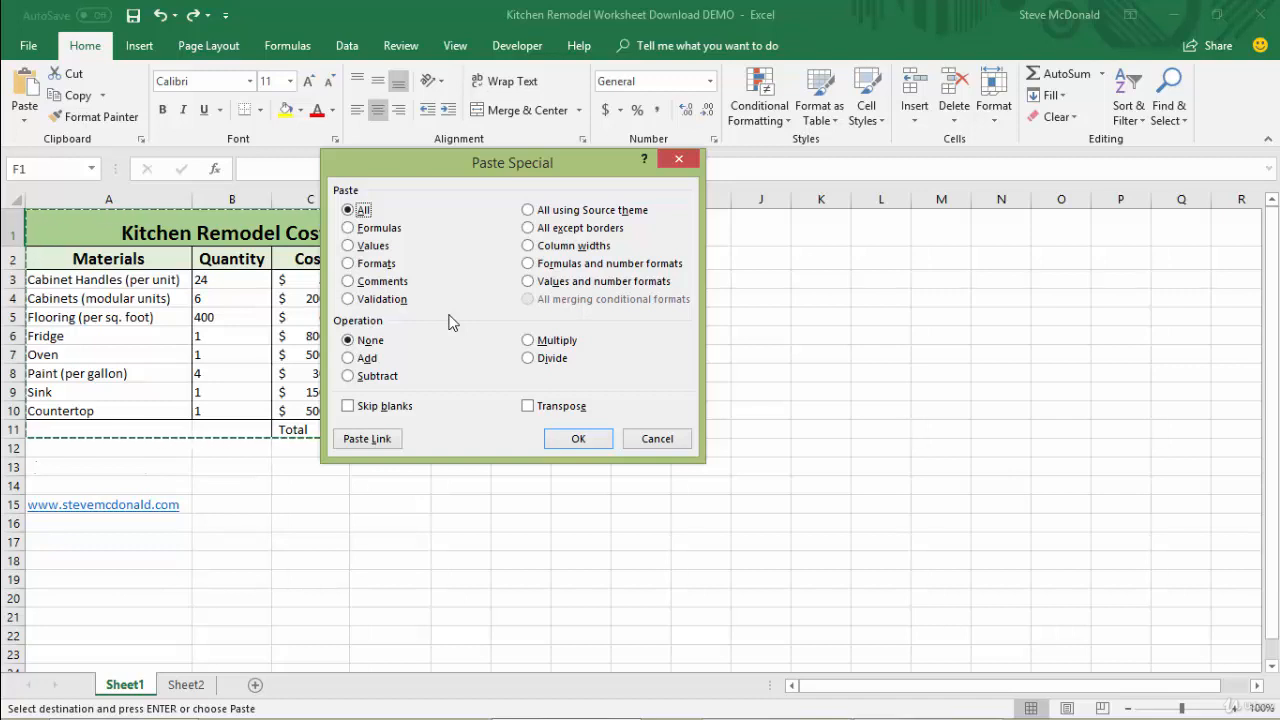
left_click_drag(467, 162, 685, 201)
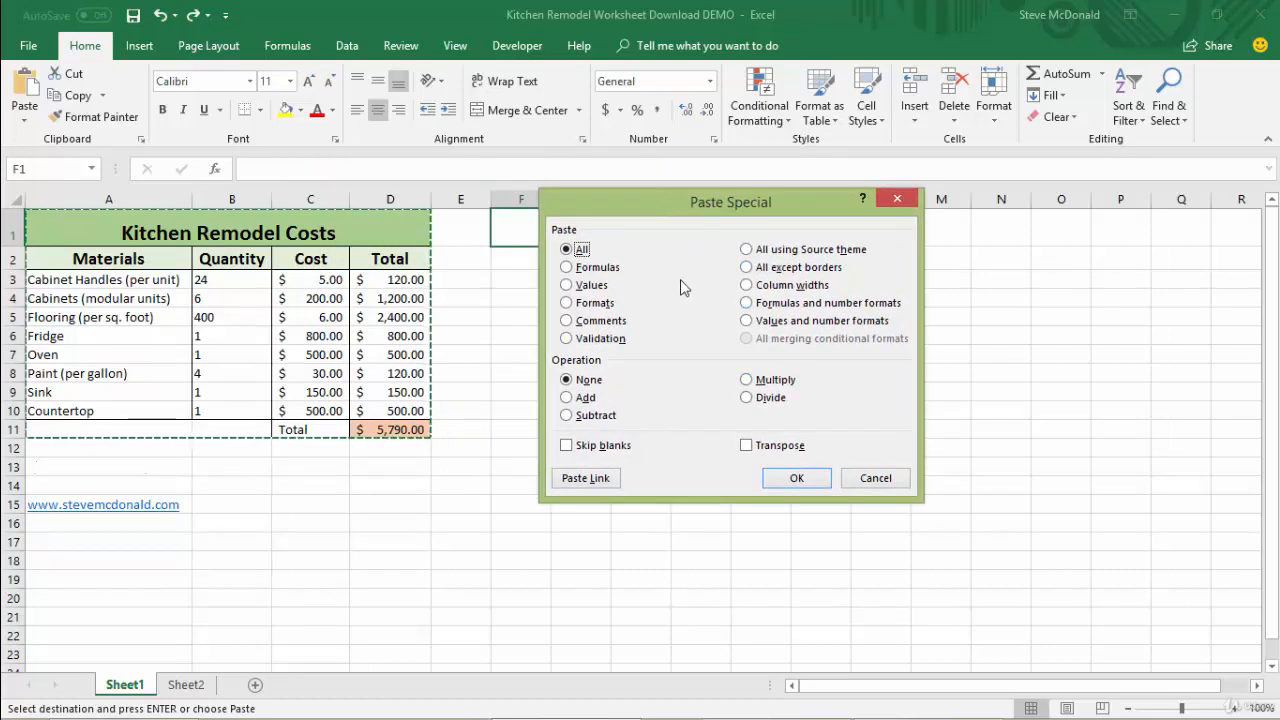
left_click(884, 482)
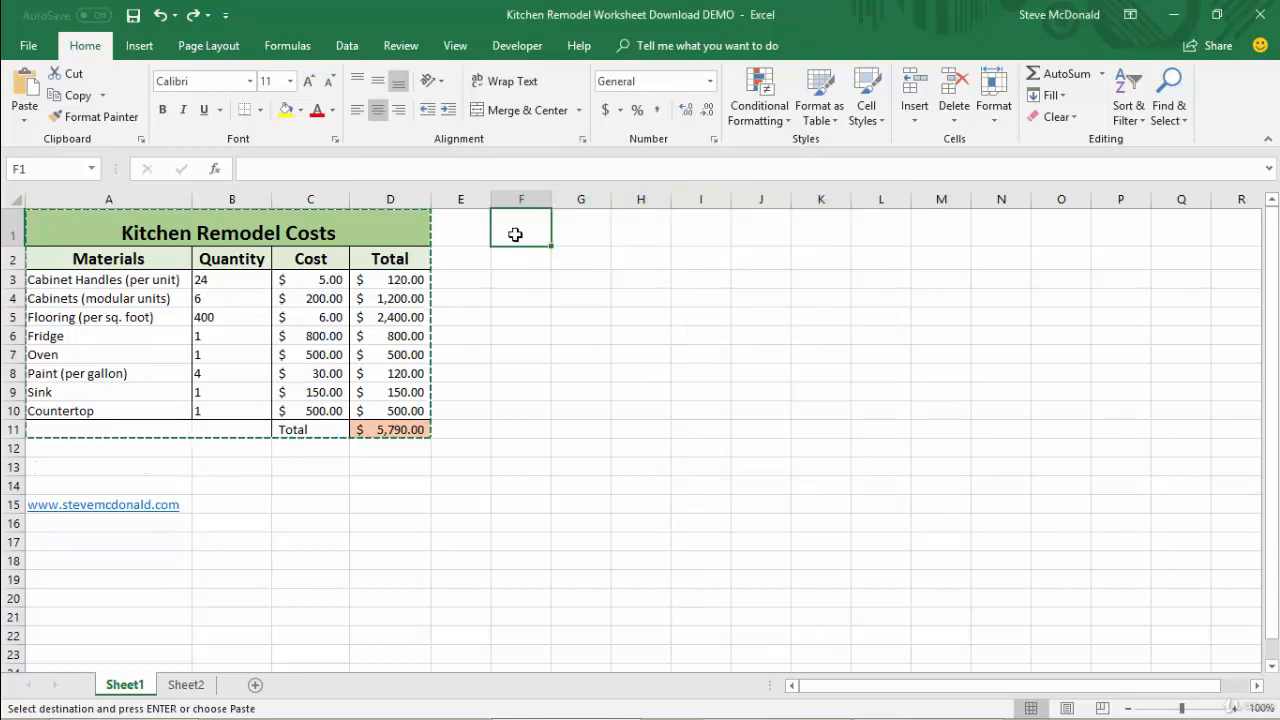
- Try a transposed paste of the table at F1 with columns G through P autofitted, and undo it
right_click(518, 235)
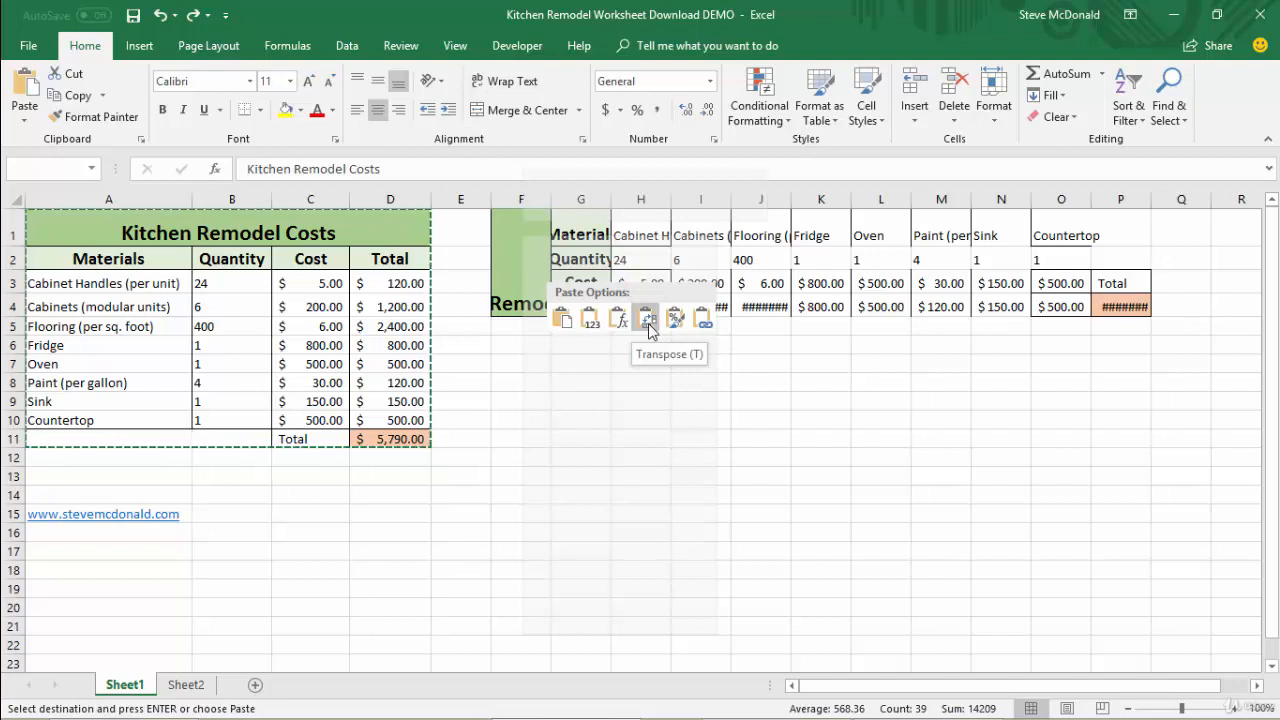
left_click(648, 322)
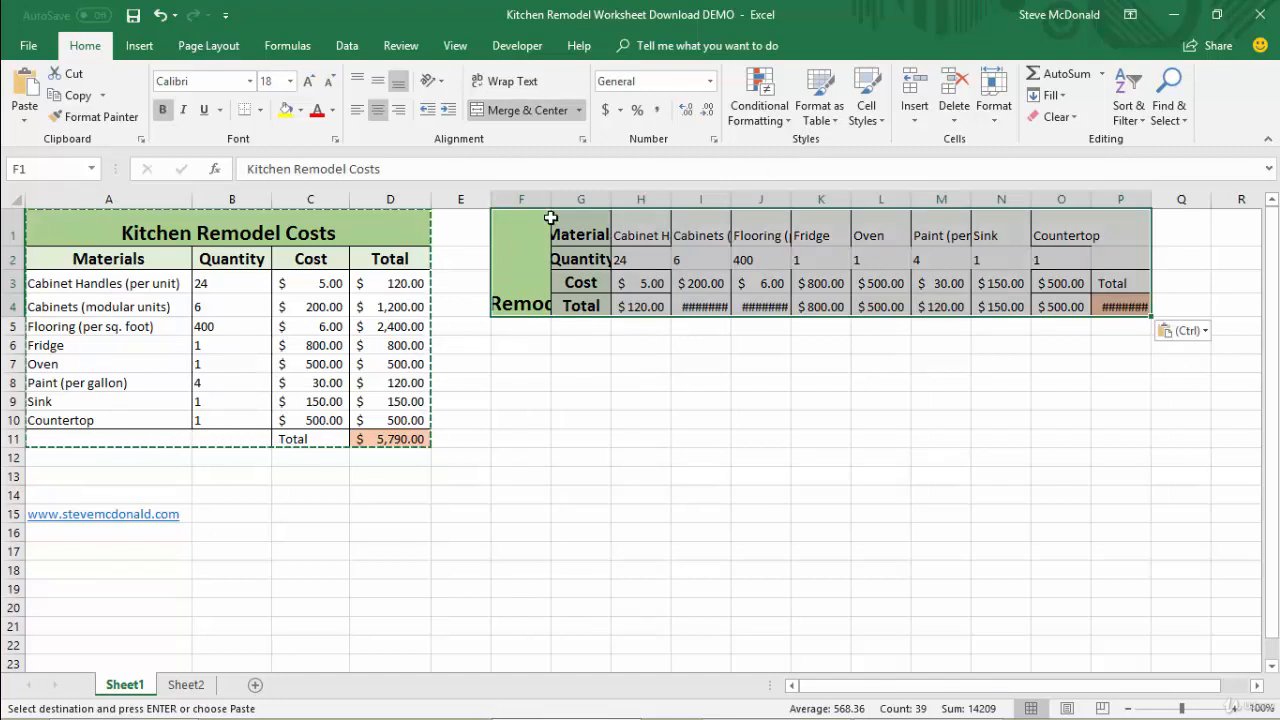
double_click(611, 199)
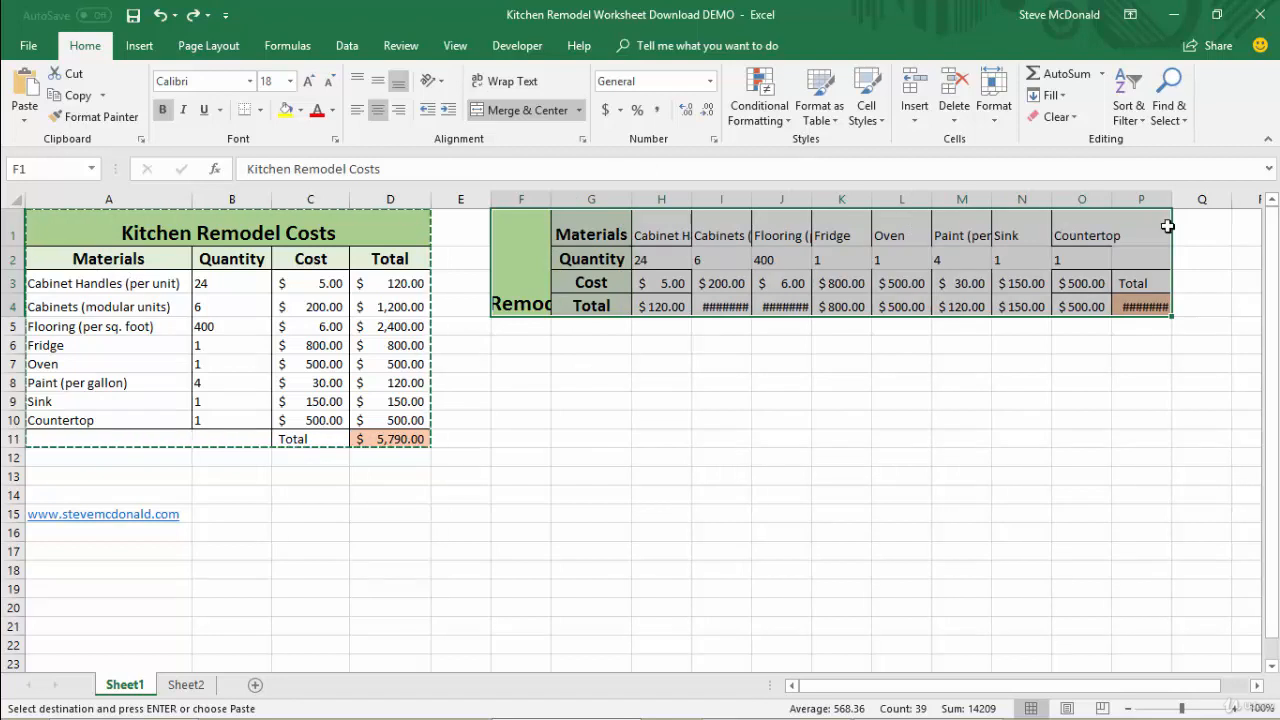
left_click_drag(1148, 199, 560, 199)
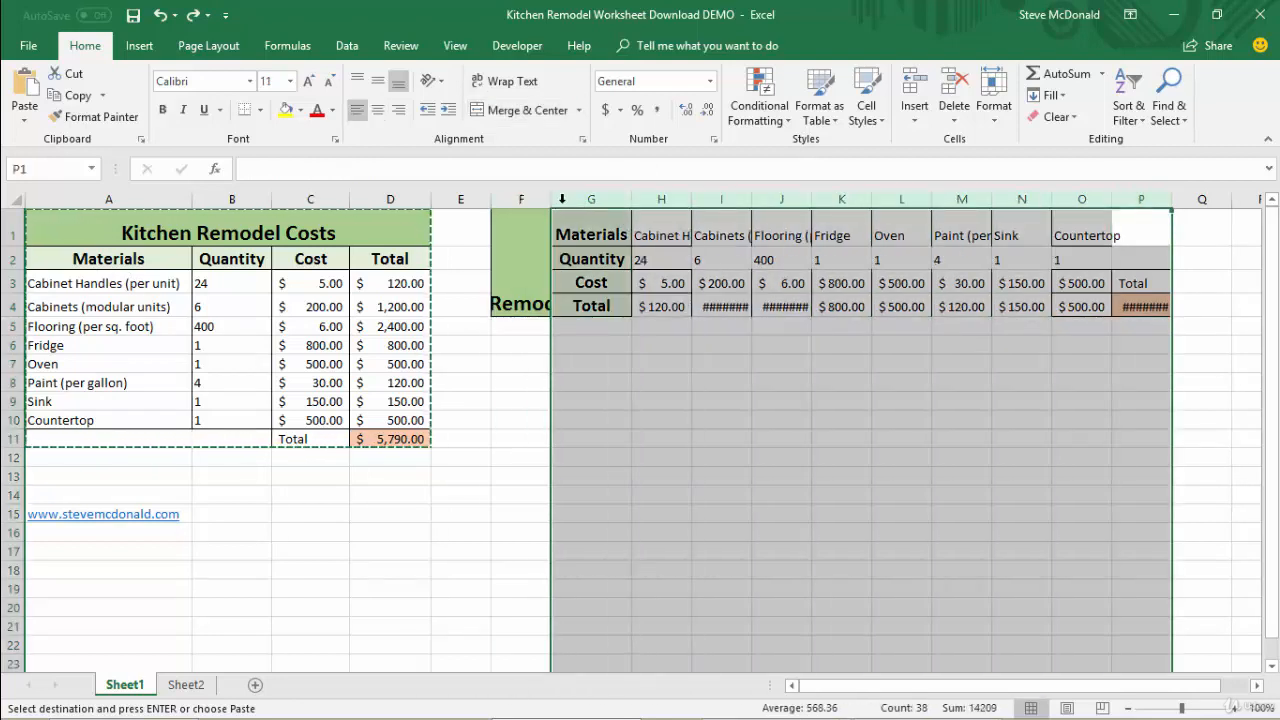
double_click(633, 198)
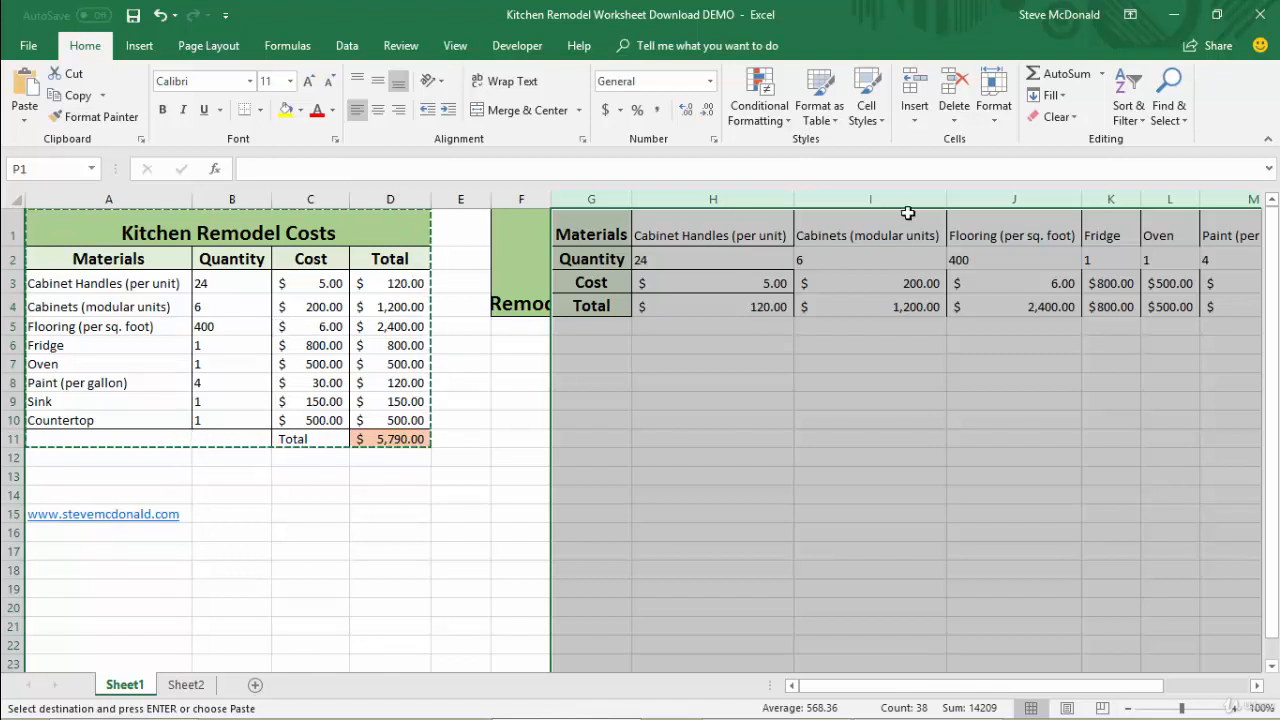
key("ctrl+z")
- Paste the copied table as links at F1 and inspect the formula in I3
left_click(517, 231)
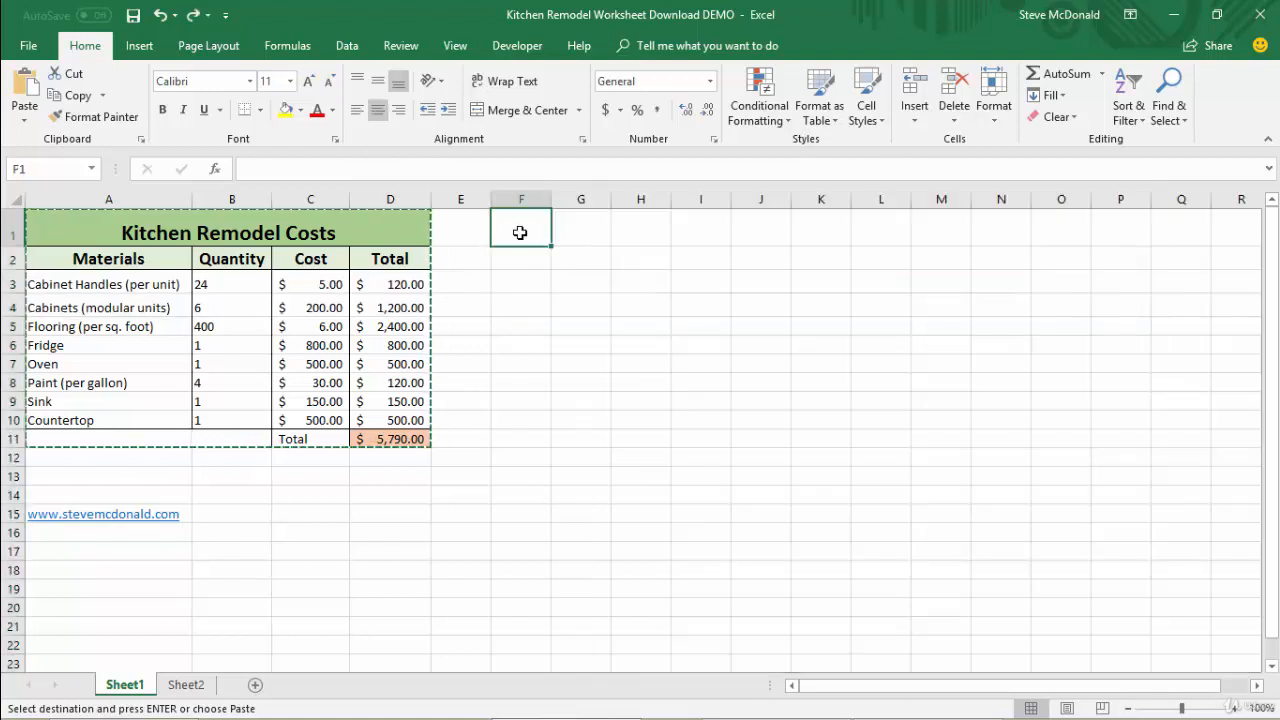
right_click(520, 233)
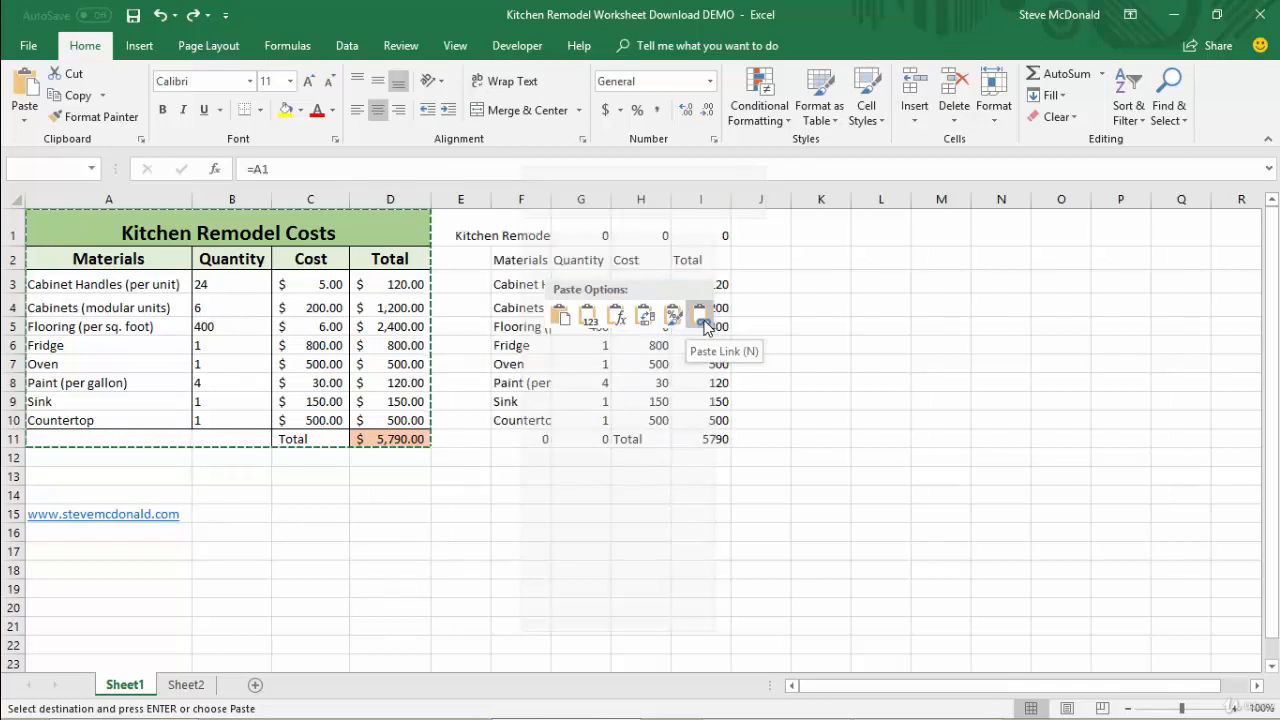
left_click(703, 318)
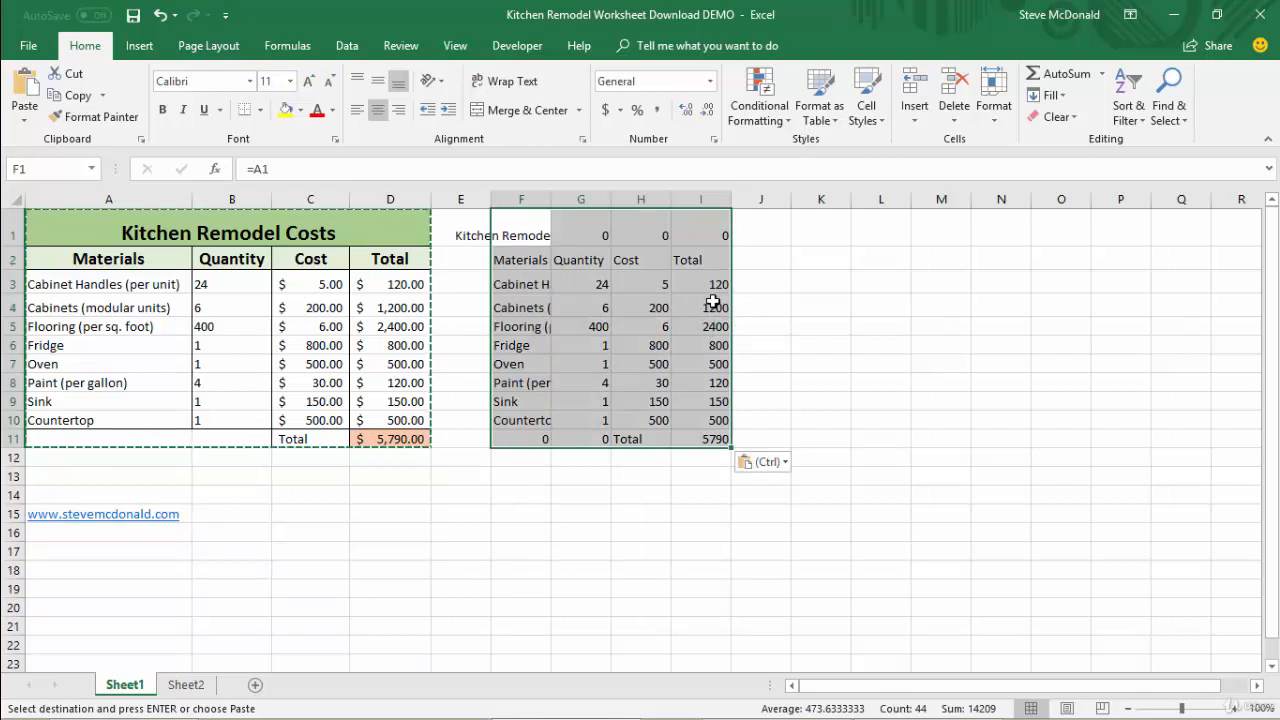
left_click(713, 283)
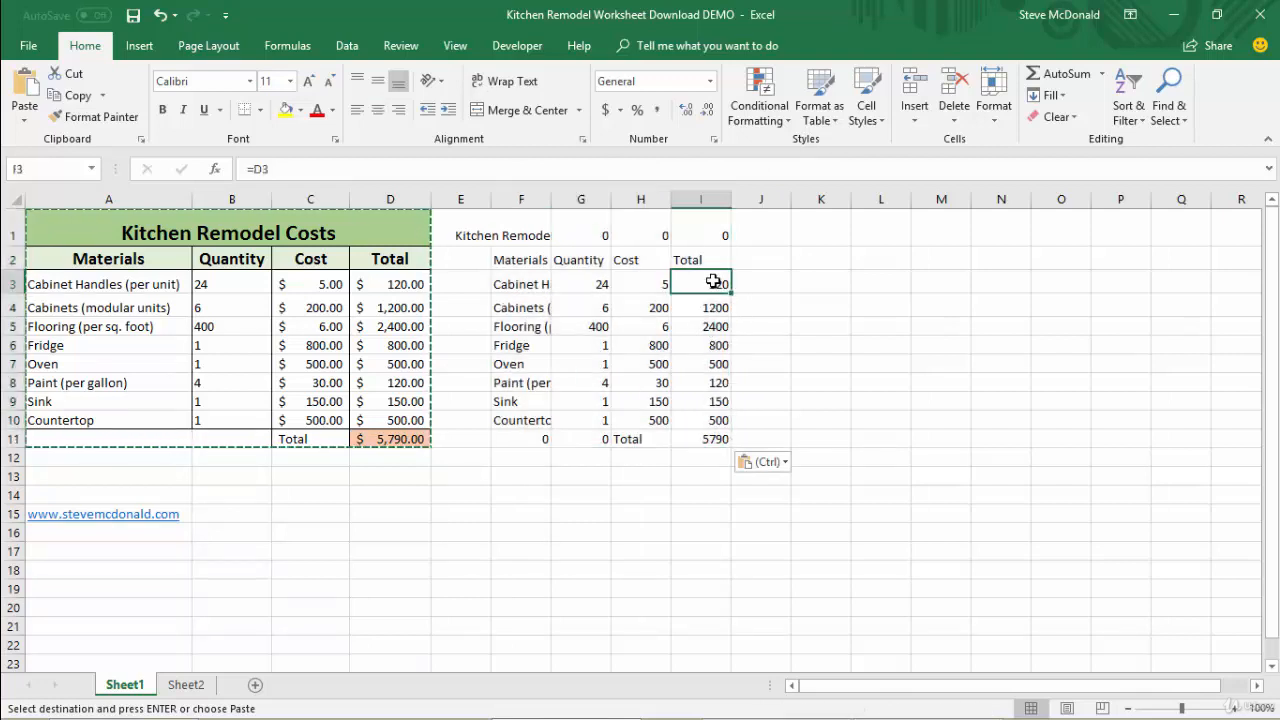
- Set the Cabinet Handles total in D3 to 300 and check the linked cell I3
left_click(403, 283)
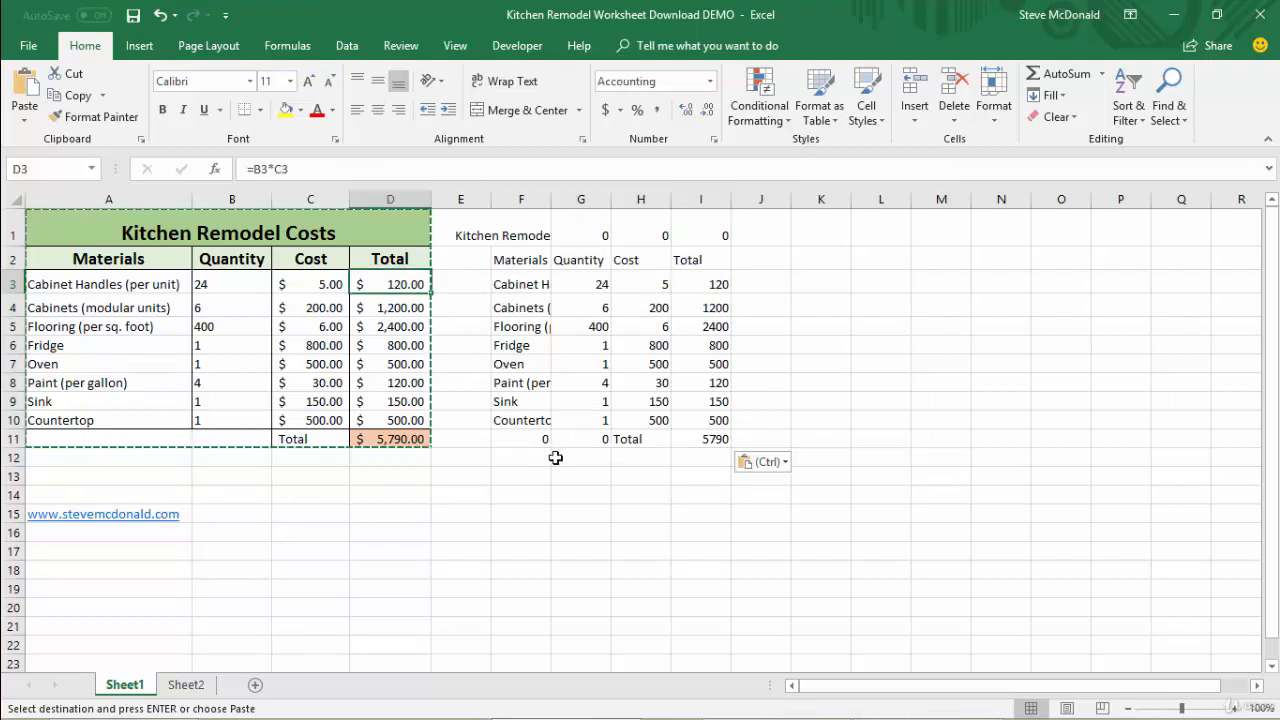
type("300")
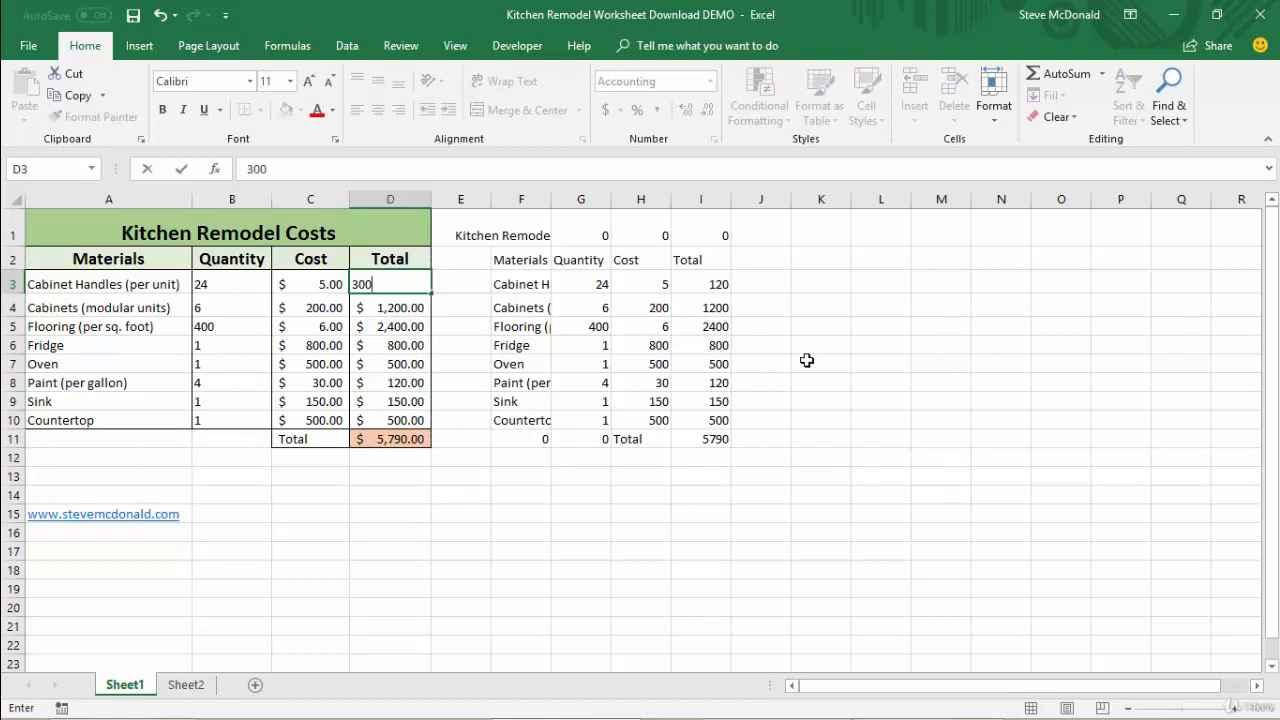
key("Return")
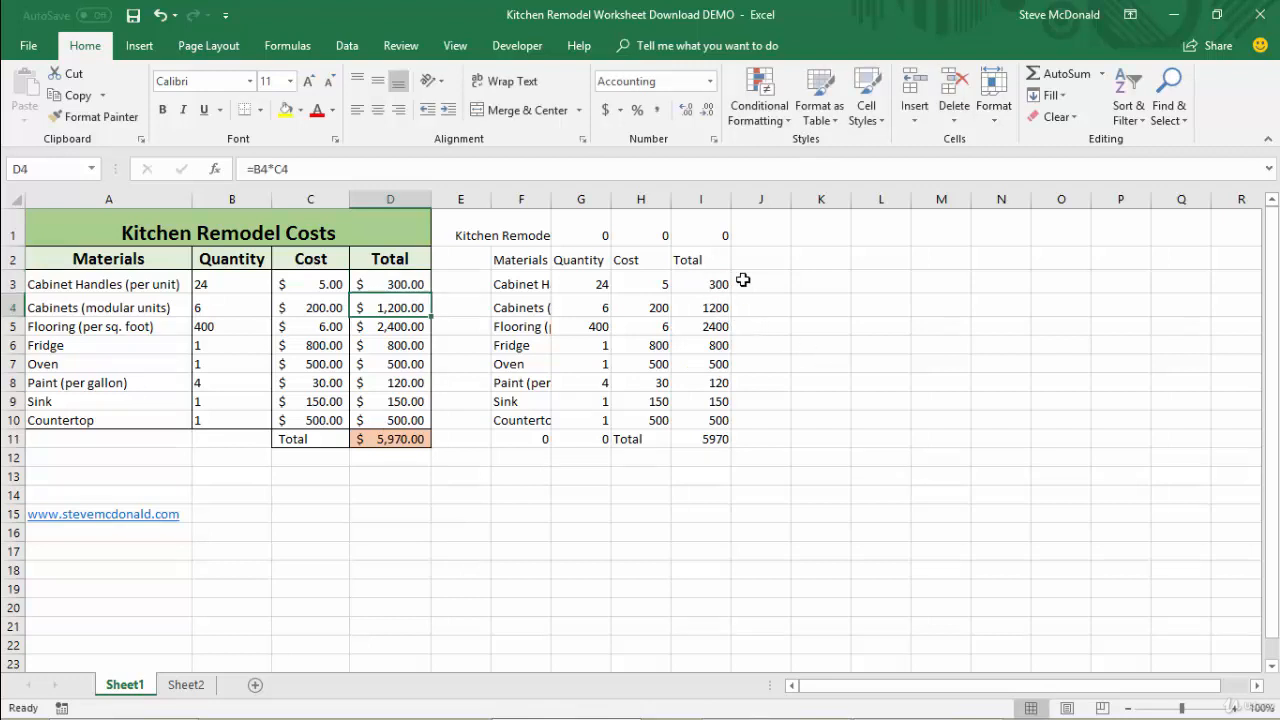
left_click(704, 284)
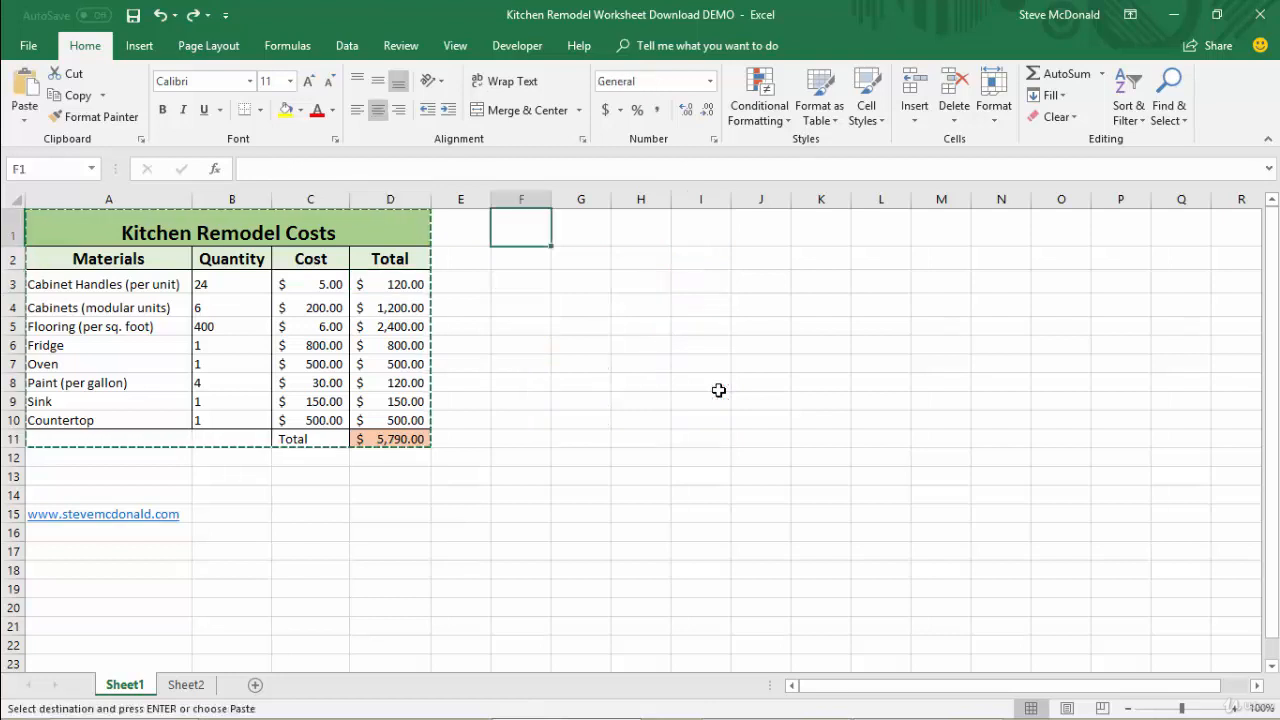
- Preview the Paste Special options for the copied table at F1, including Values & Source Formatting, without applying any
right_click(516, 234)
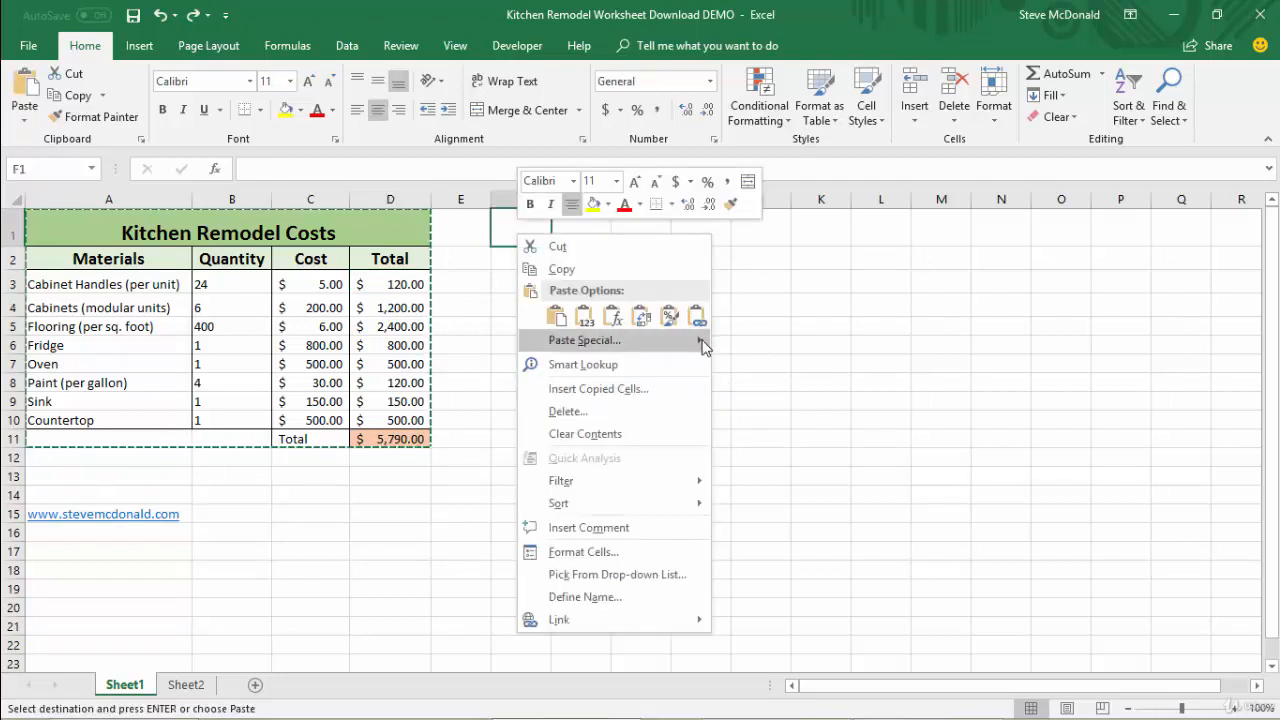
mouse_move(704, 345)
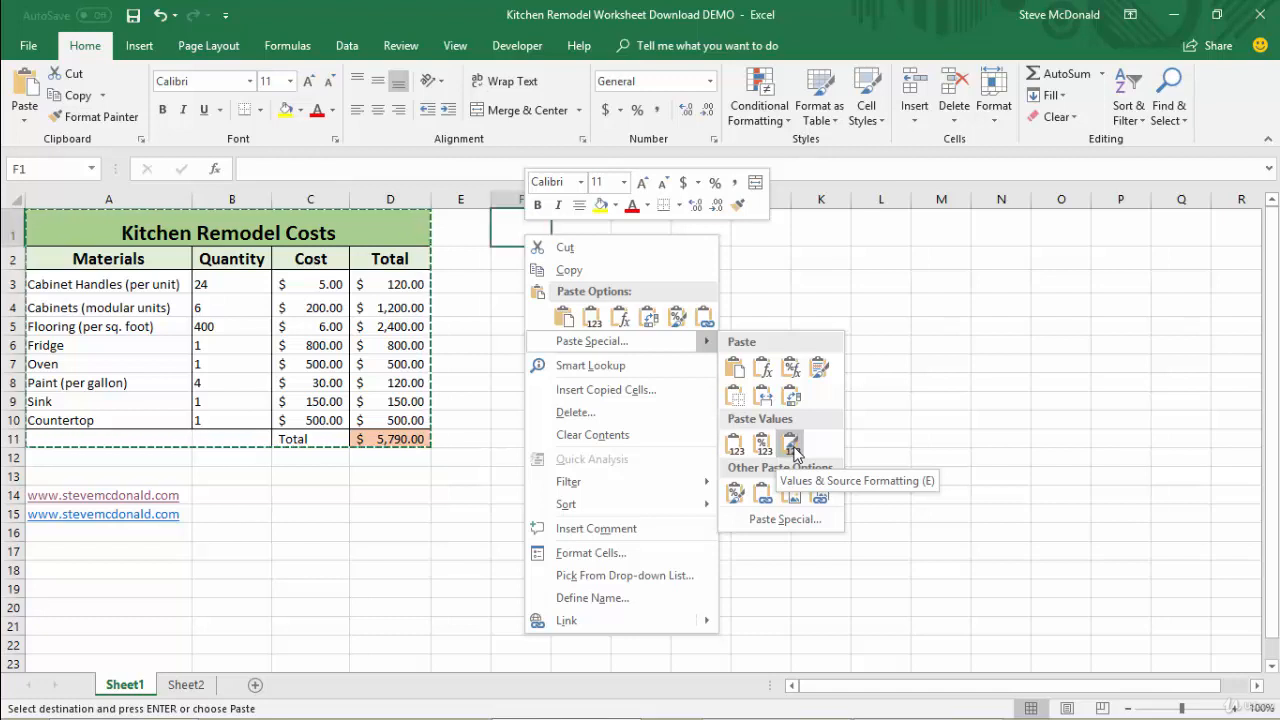
left_click(90, 229)
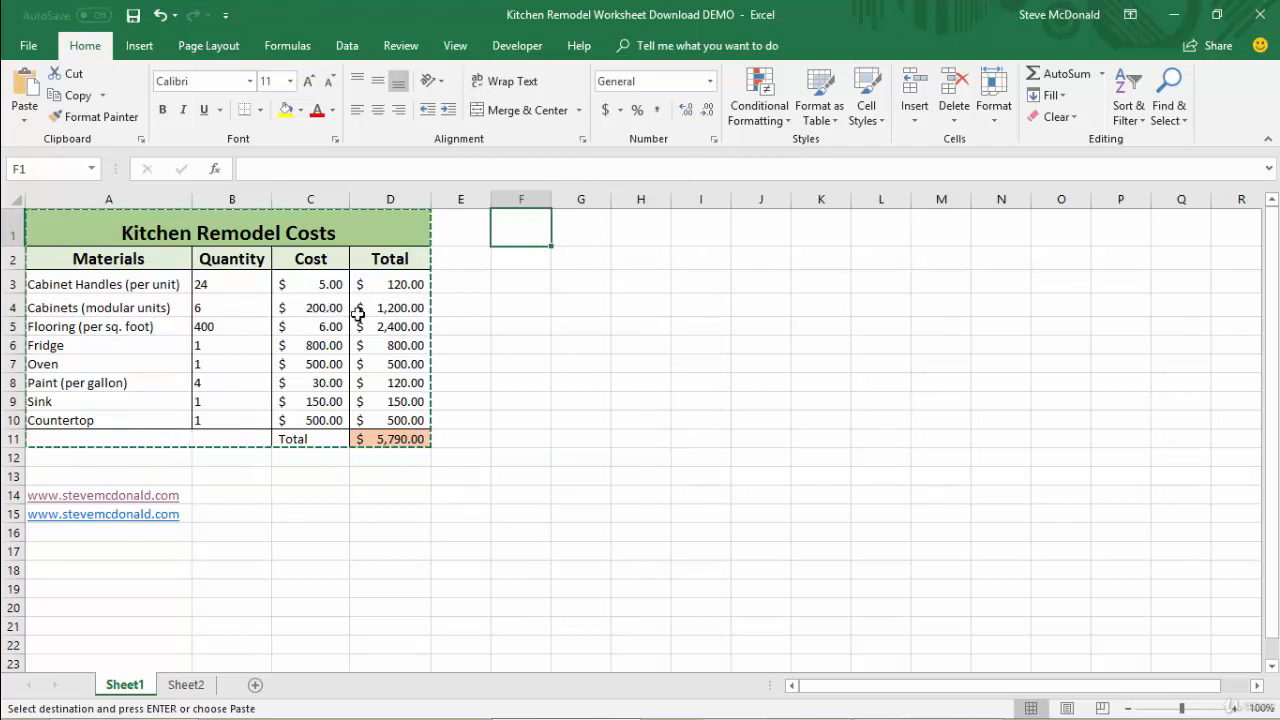
- Try pasting the copied table over itself at A1 with Values & Source Formatting, and inspect cells C5, C6, D6 and D5
right_click(54, 230)
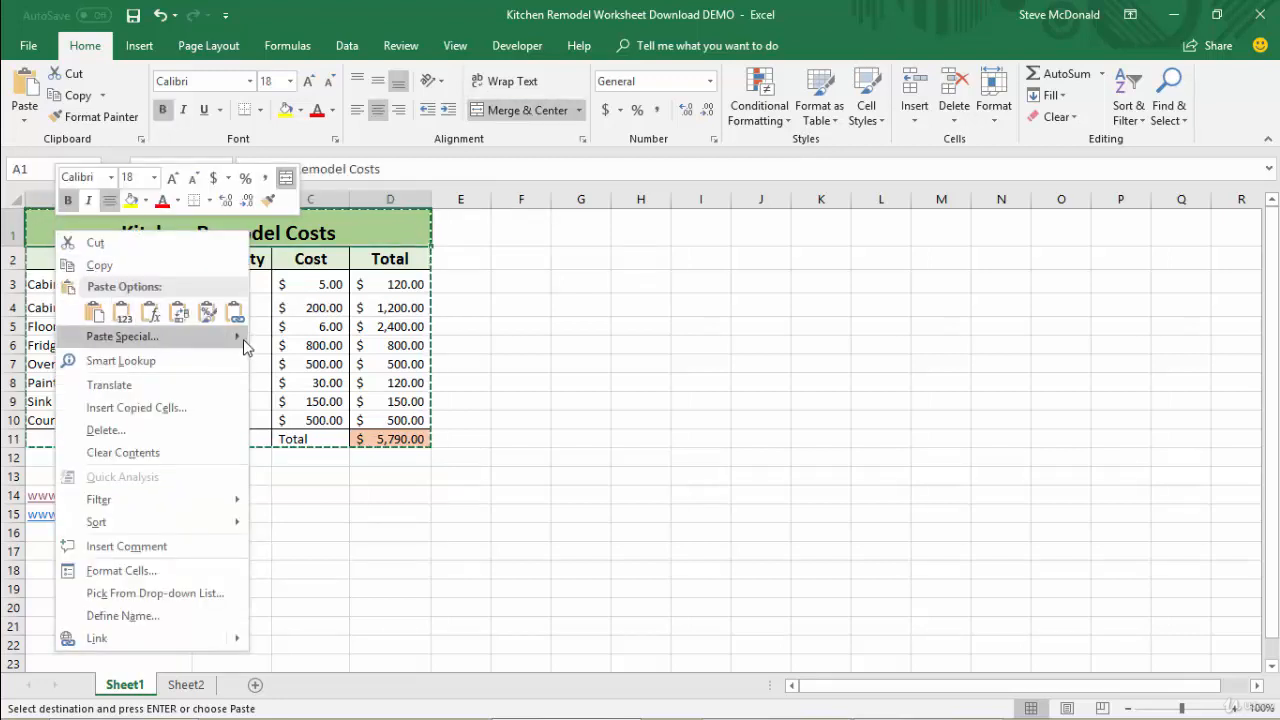
mouse_move(243, 339)
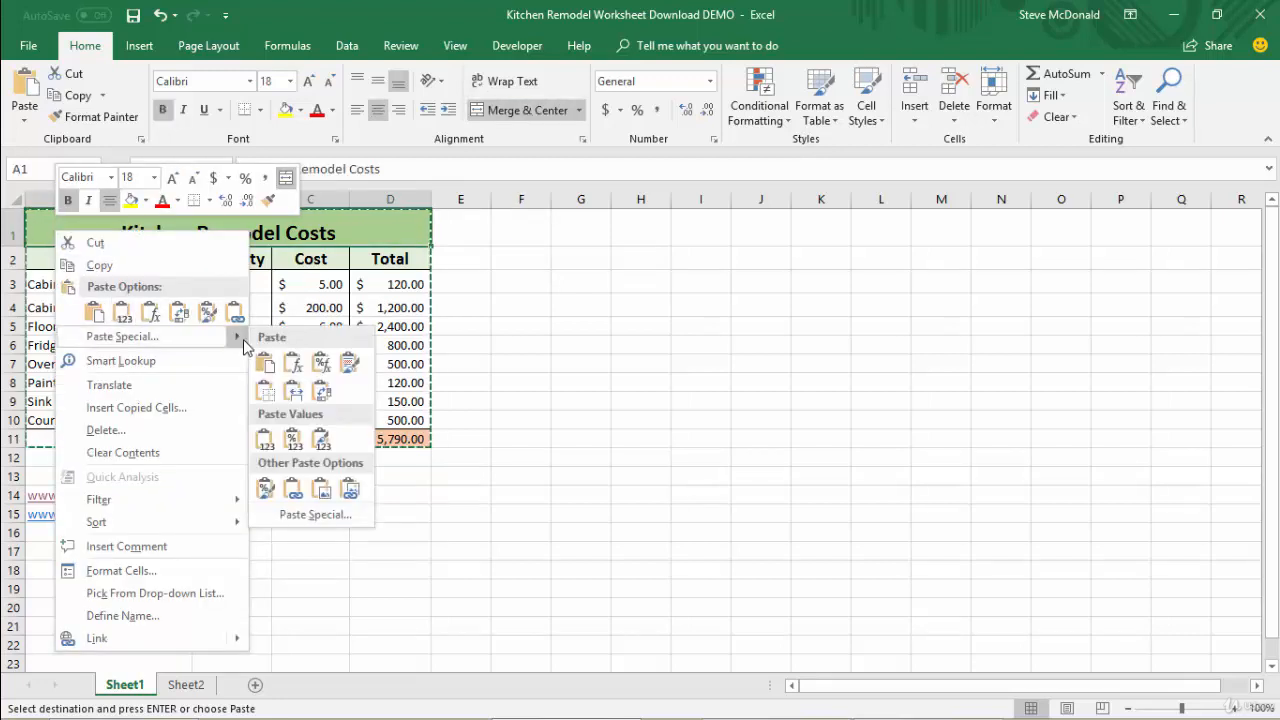
left_click(322, 441)
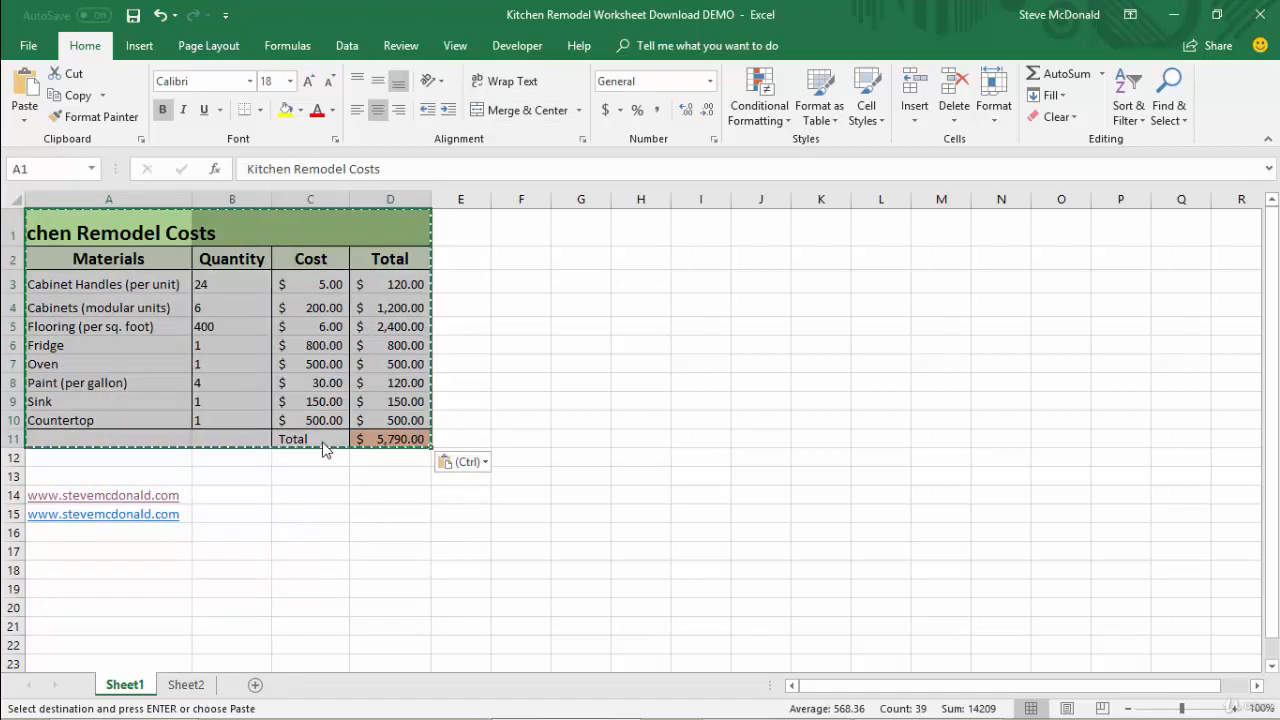
key("Escape")
key("Escape")
left_click(499, 362)
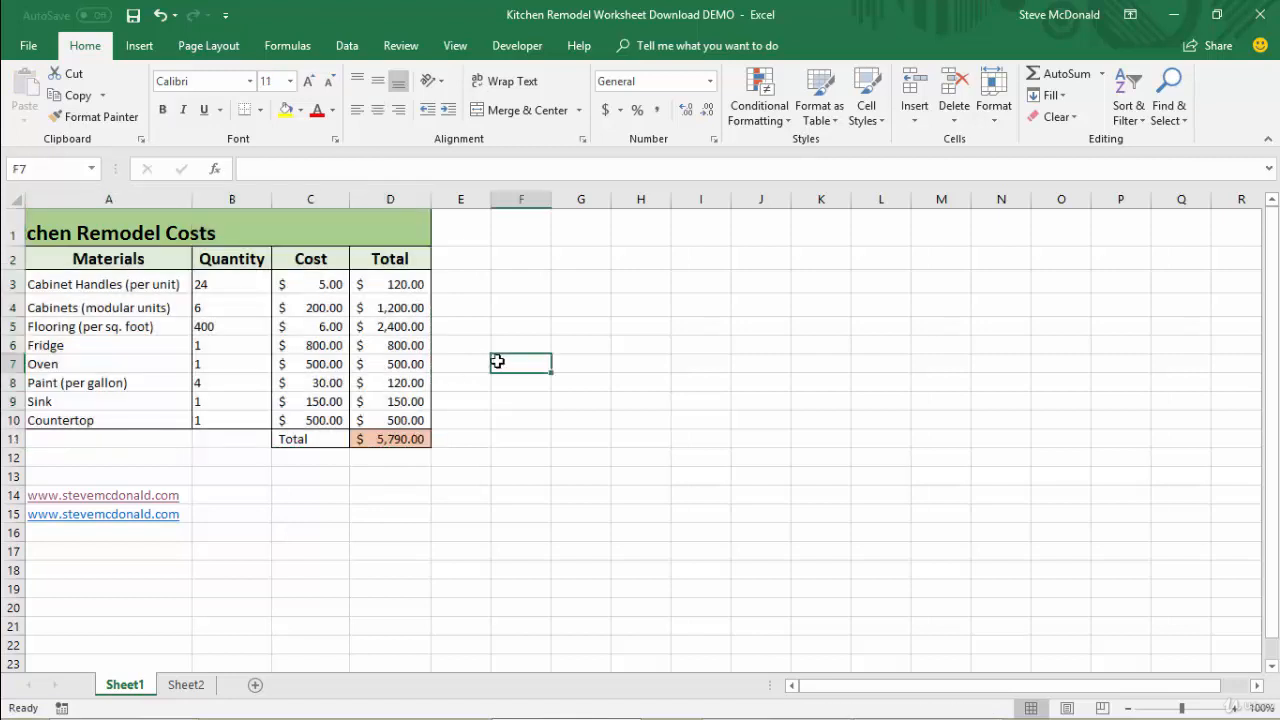
left_click(318, 328)
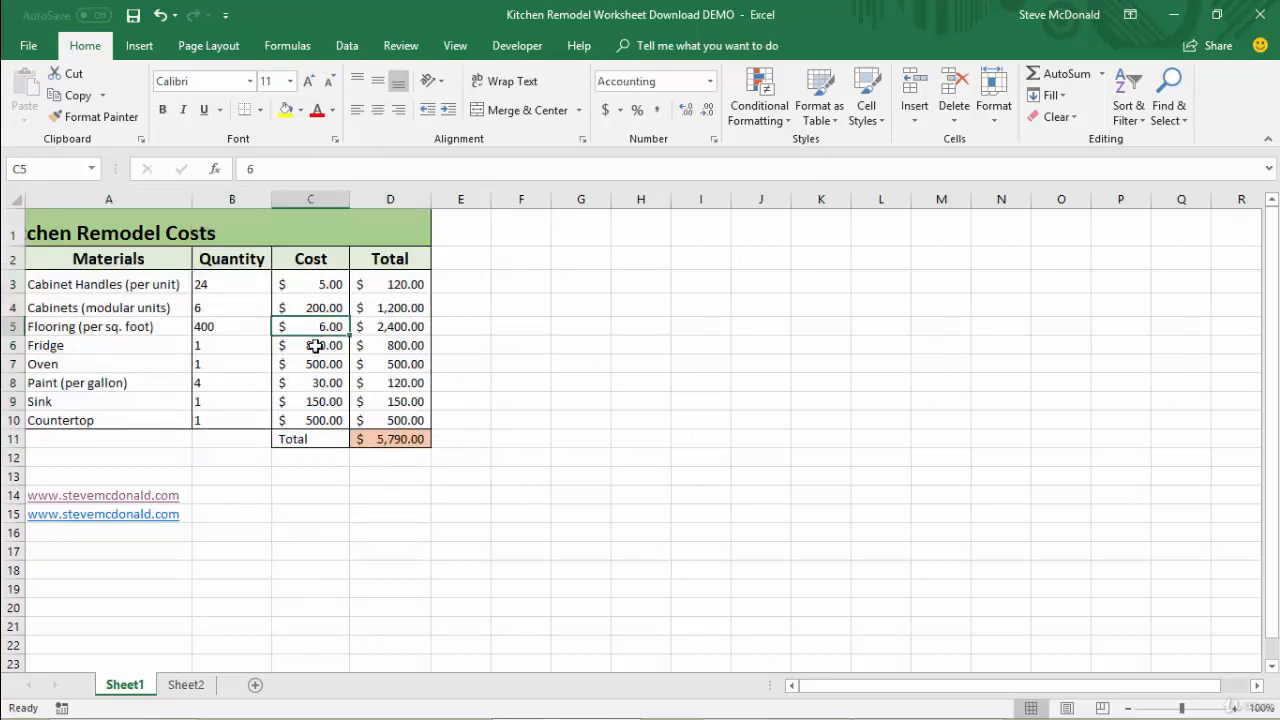
left_click(325, 349)
left_click(401, 345)
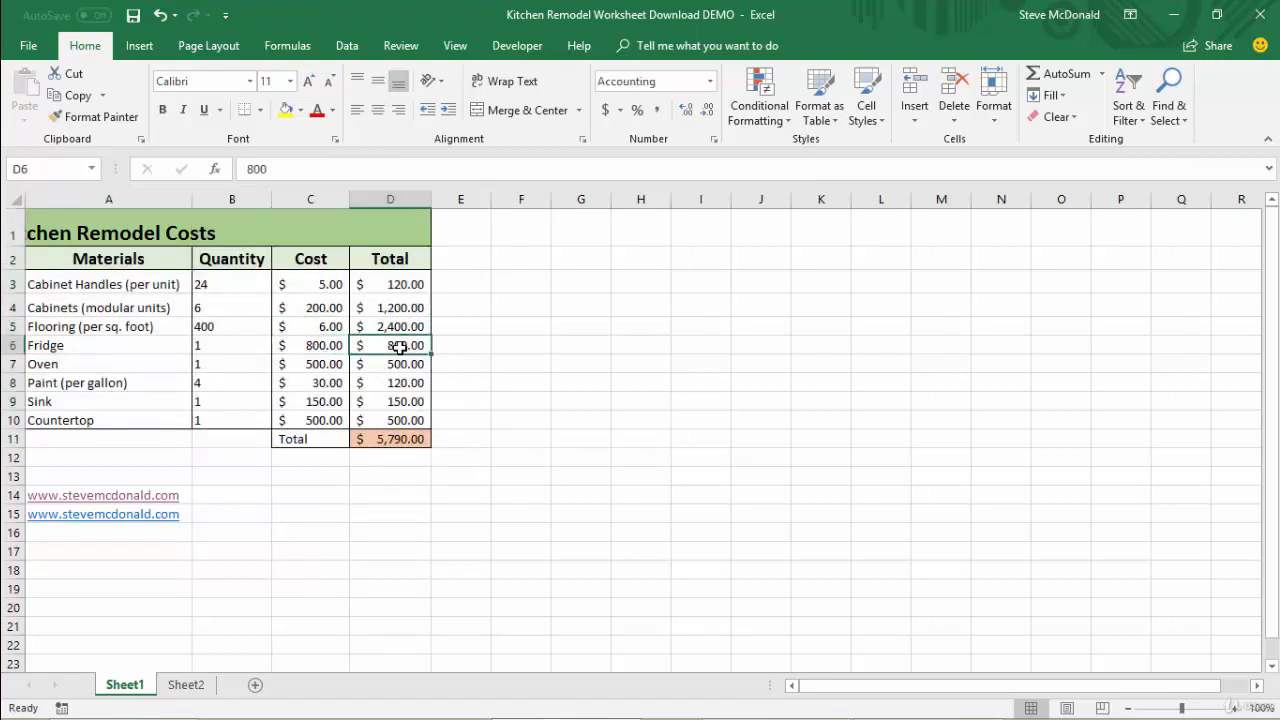
left_click(403, 323)
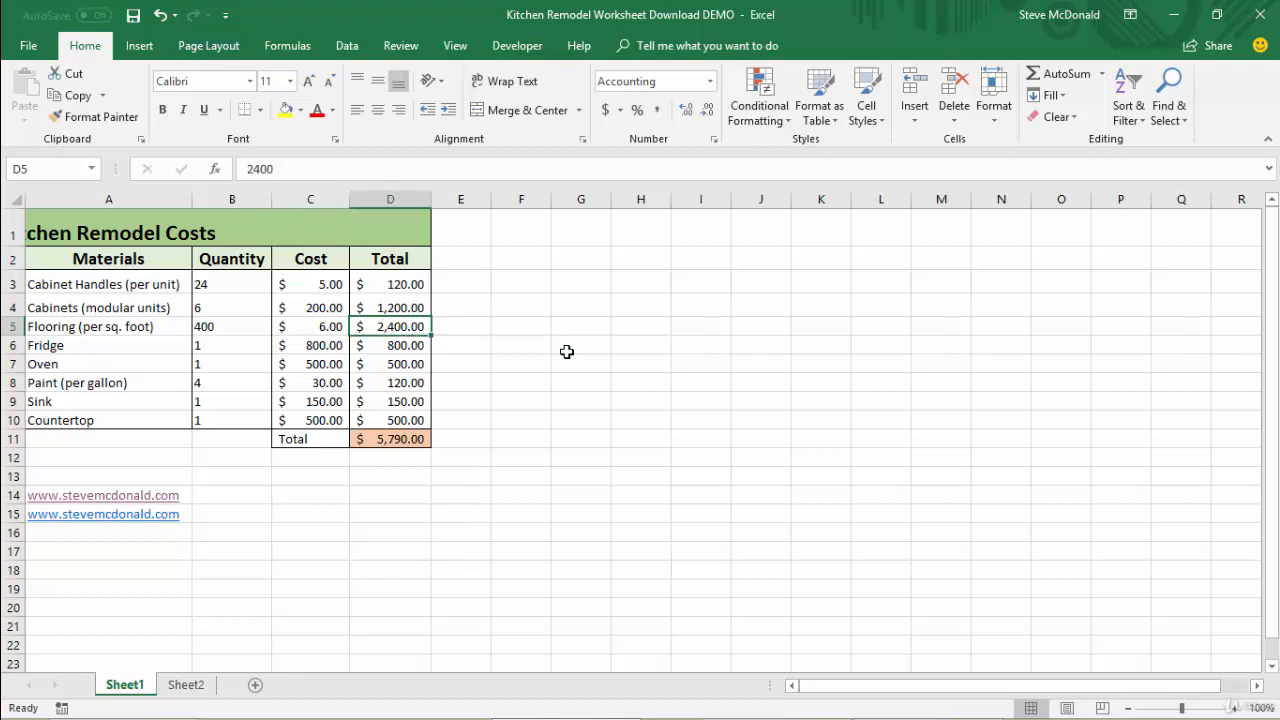
- Copy the whole kitchen remodel cost table and inspect the formula in the Flooring total, D5
key("ctrl+a")
key("ctrl+c")
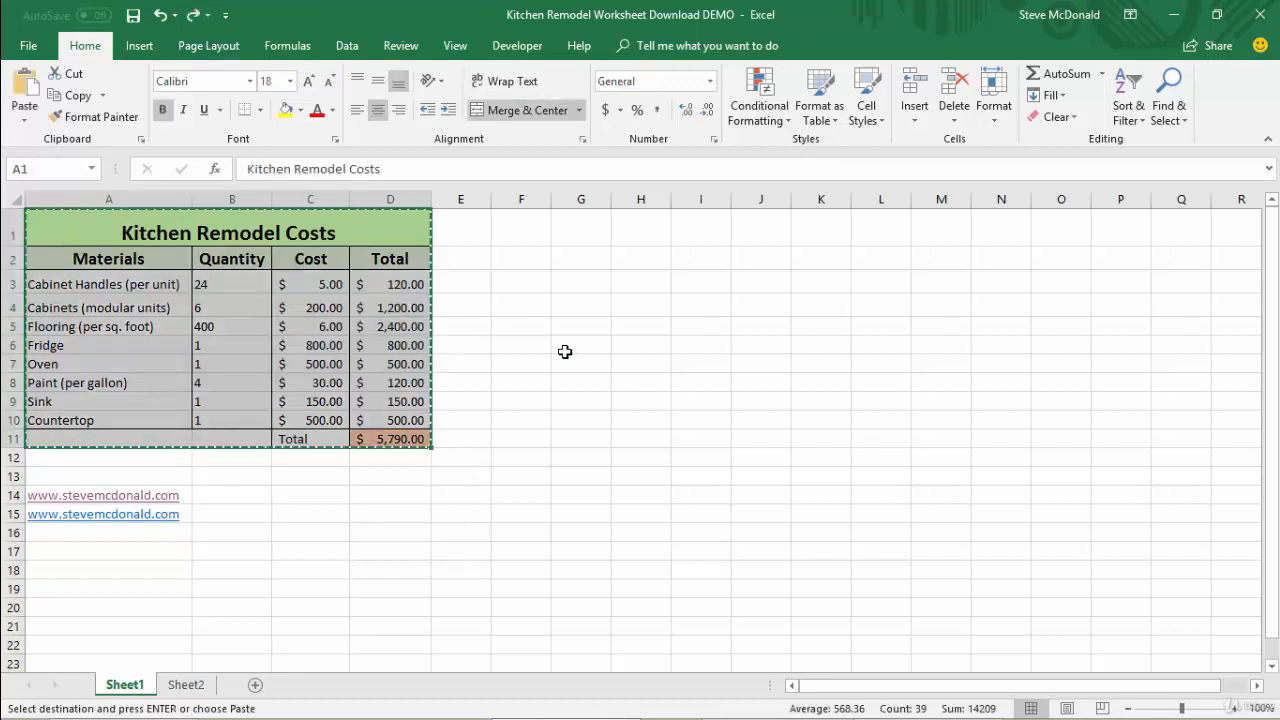
left_click(405, 326)
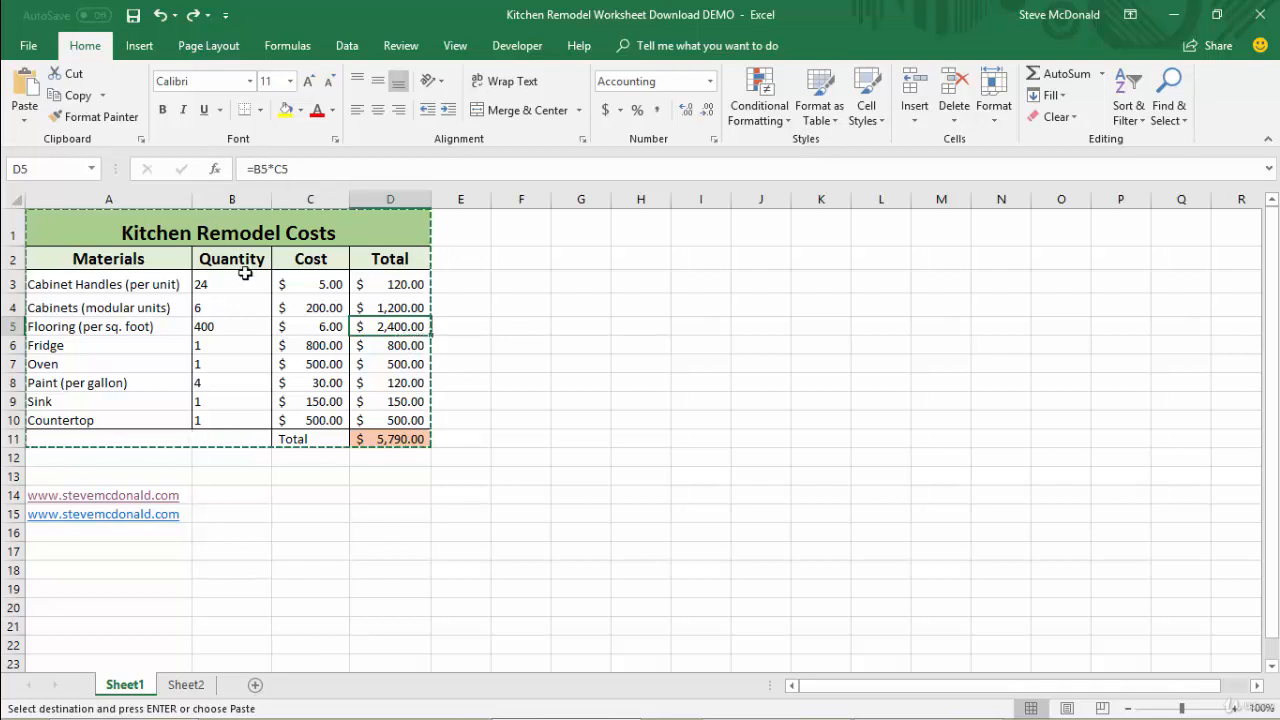
- Preview the Values & Source Formatting paste over the original table at A1 without applying it
right_click(96, 229)
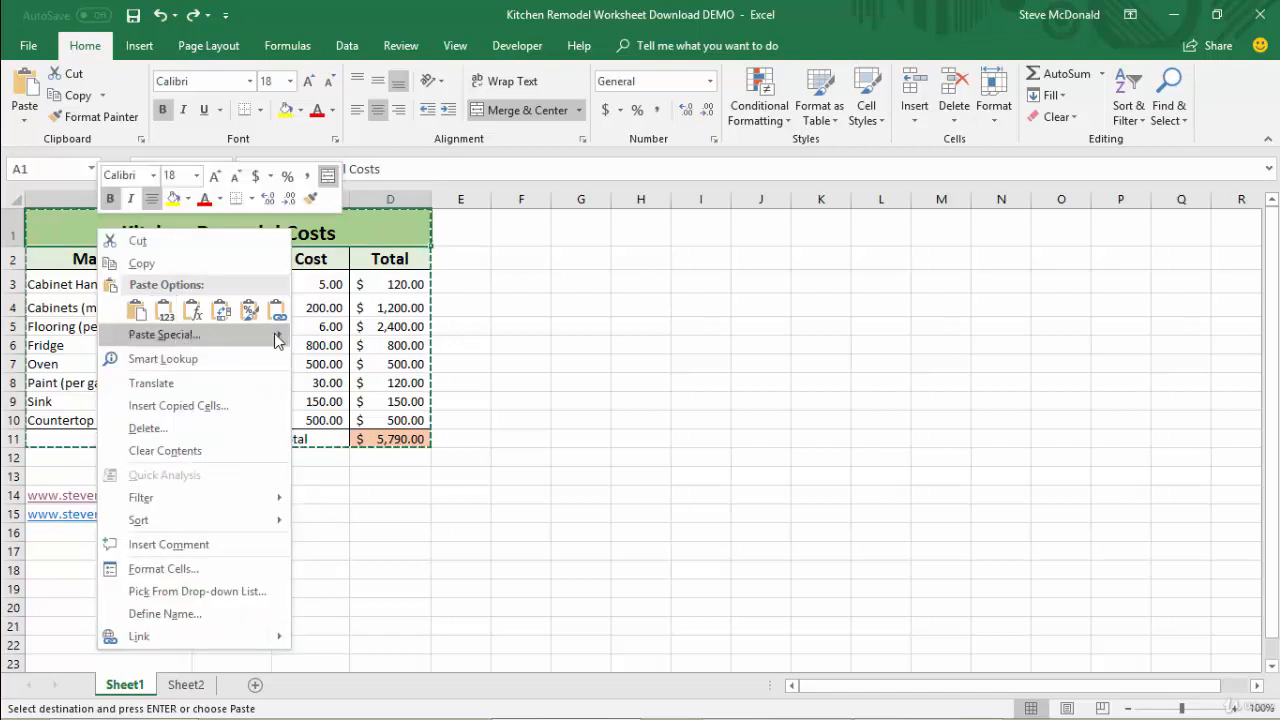
mouse_move(277, 336)
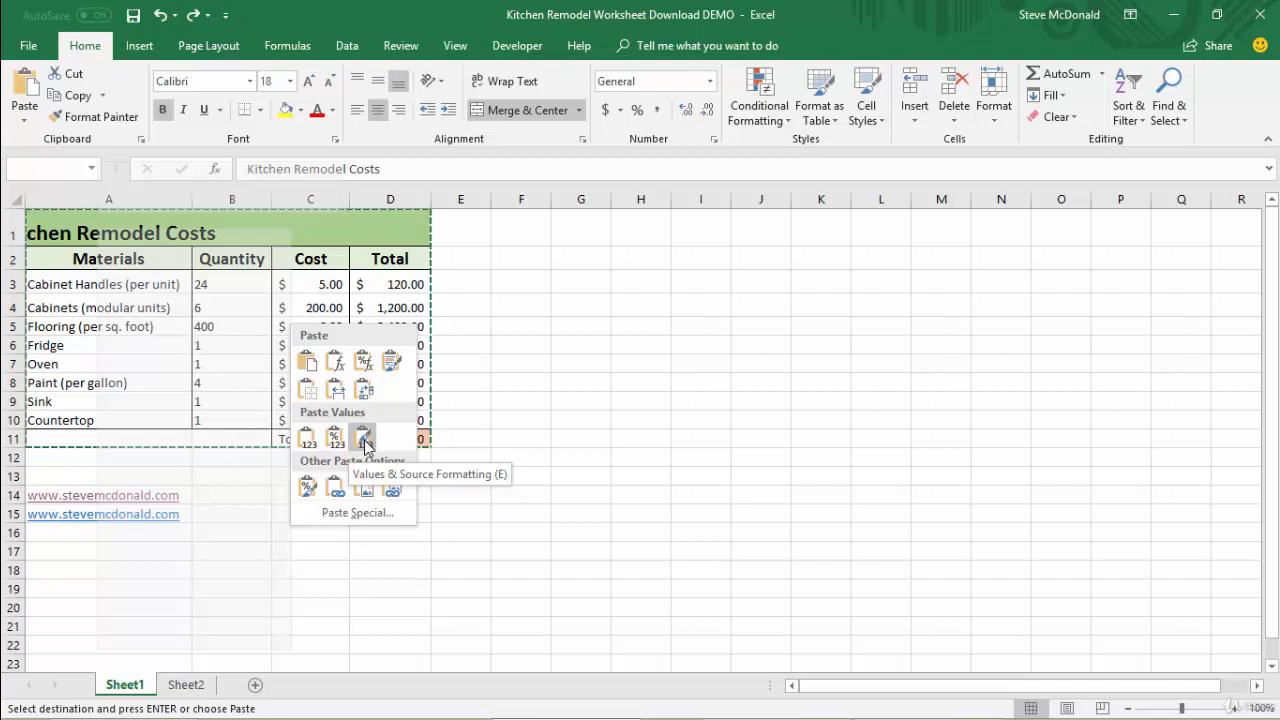
left_click(561, 370)
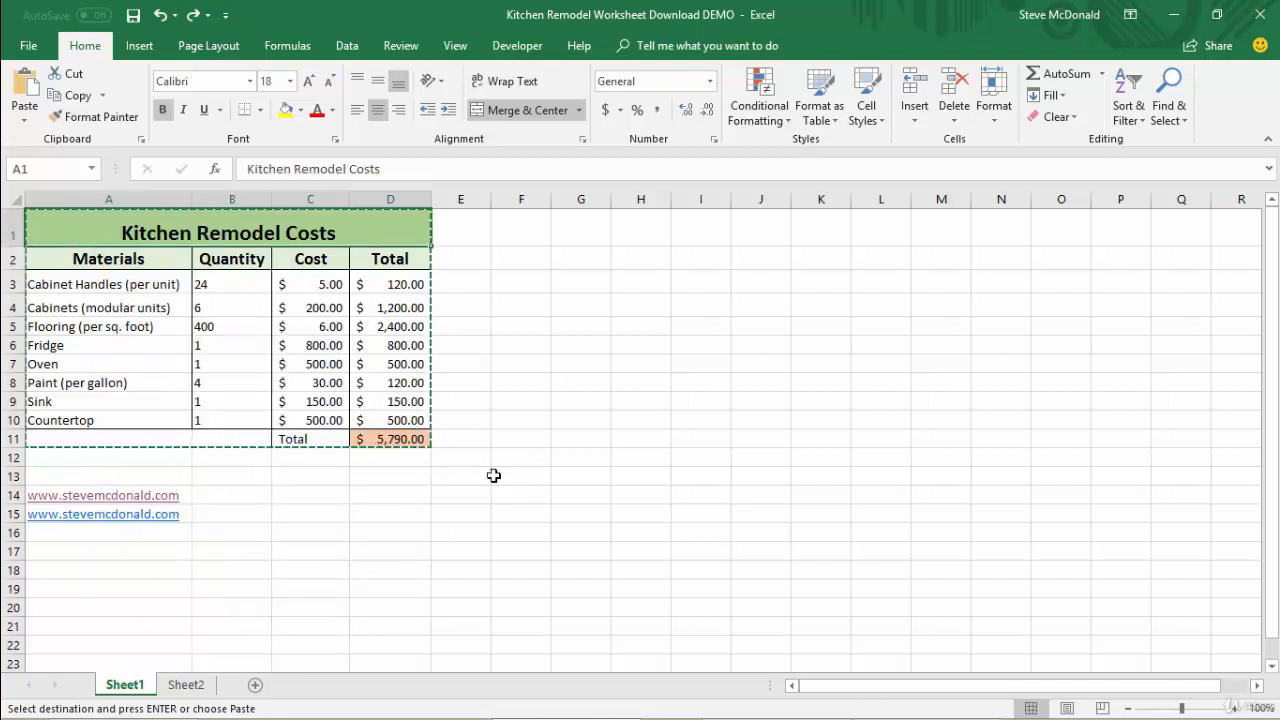
- Preview the Linked Picture paste at F1, and select Column widths in the full Paste Special settings
left_click(520, 232)
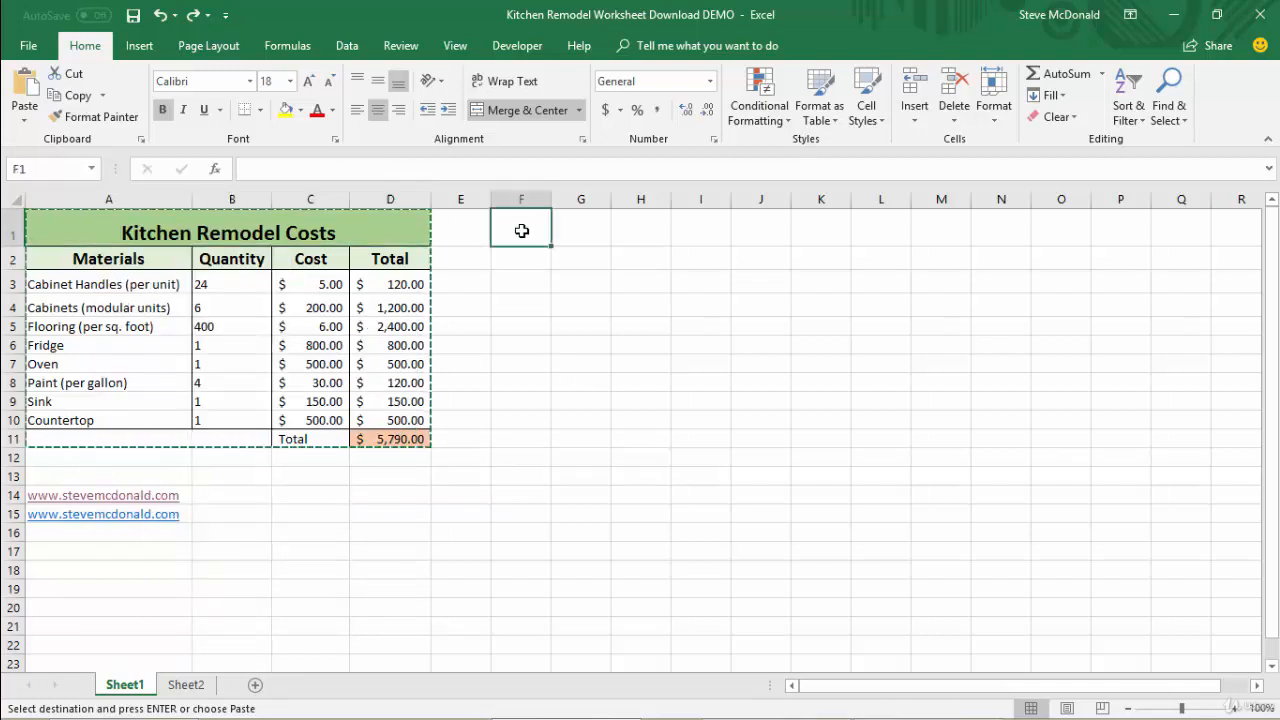
right_click(527, 234)
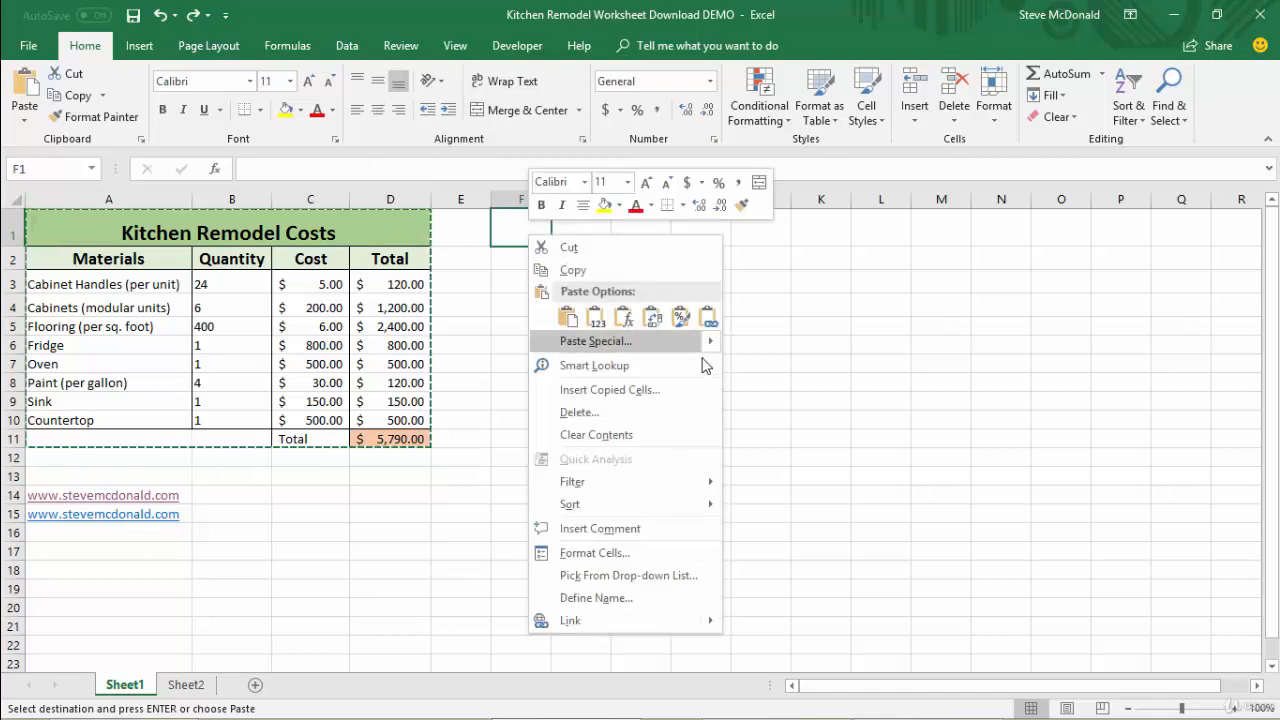
mouse_move(712, 341)
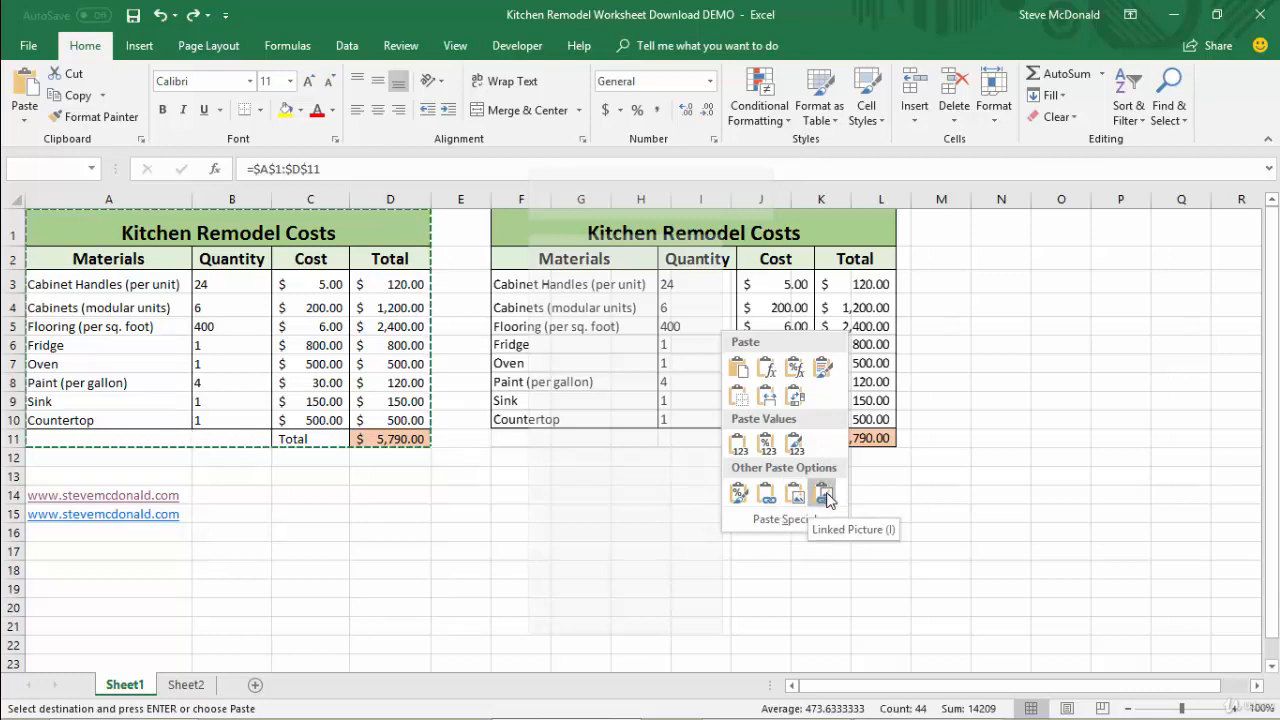
left_click(789, 519)
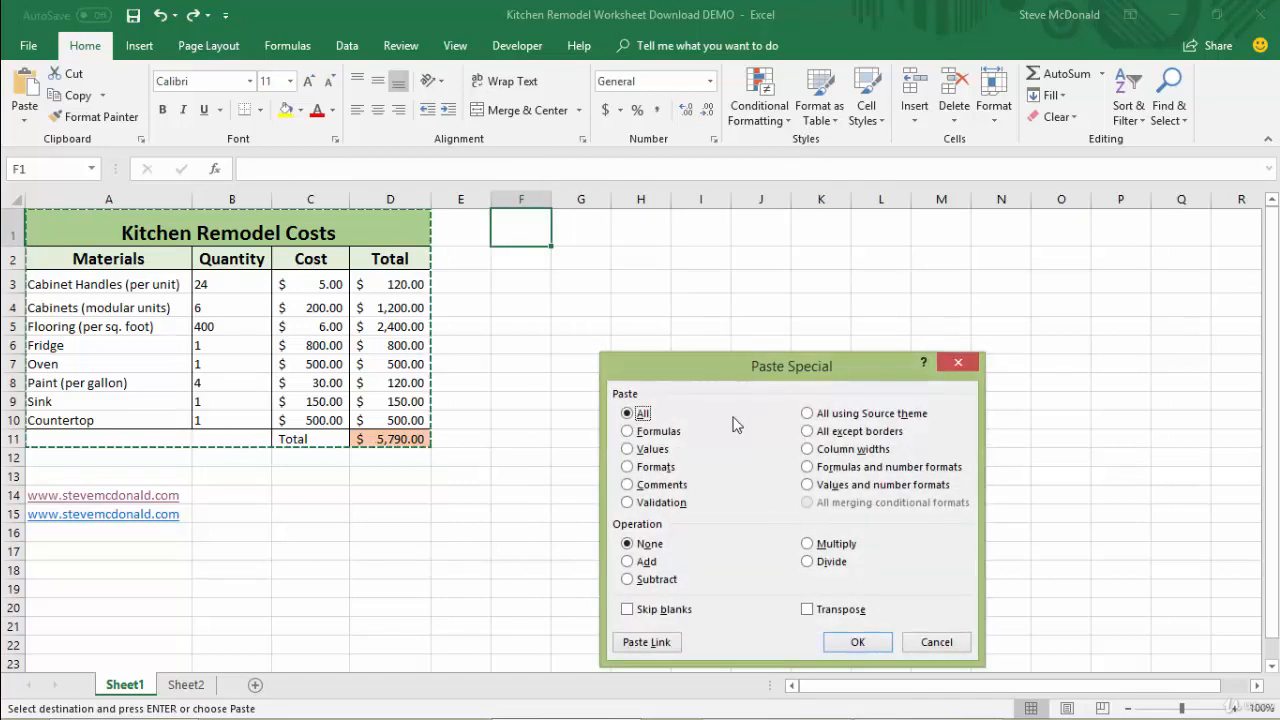
left_click_drag(712, 364, 667, 233)
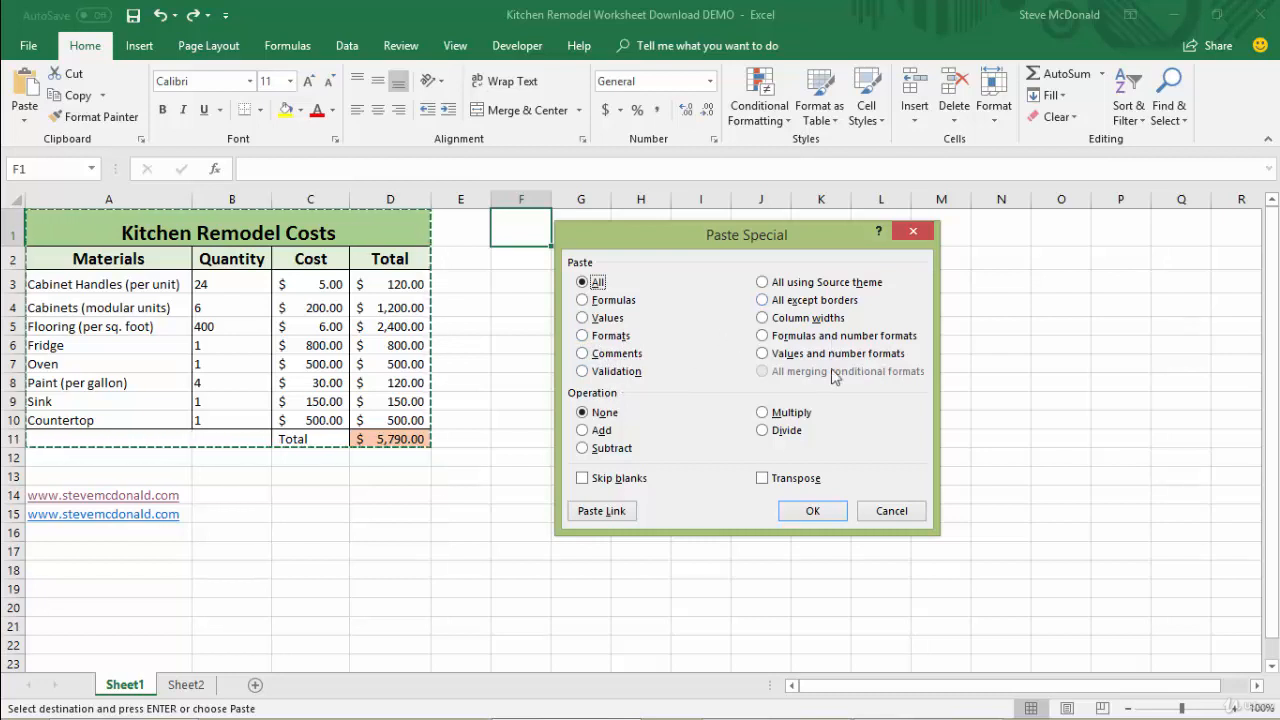
left_click(764, 322)
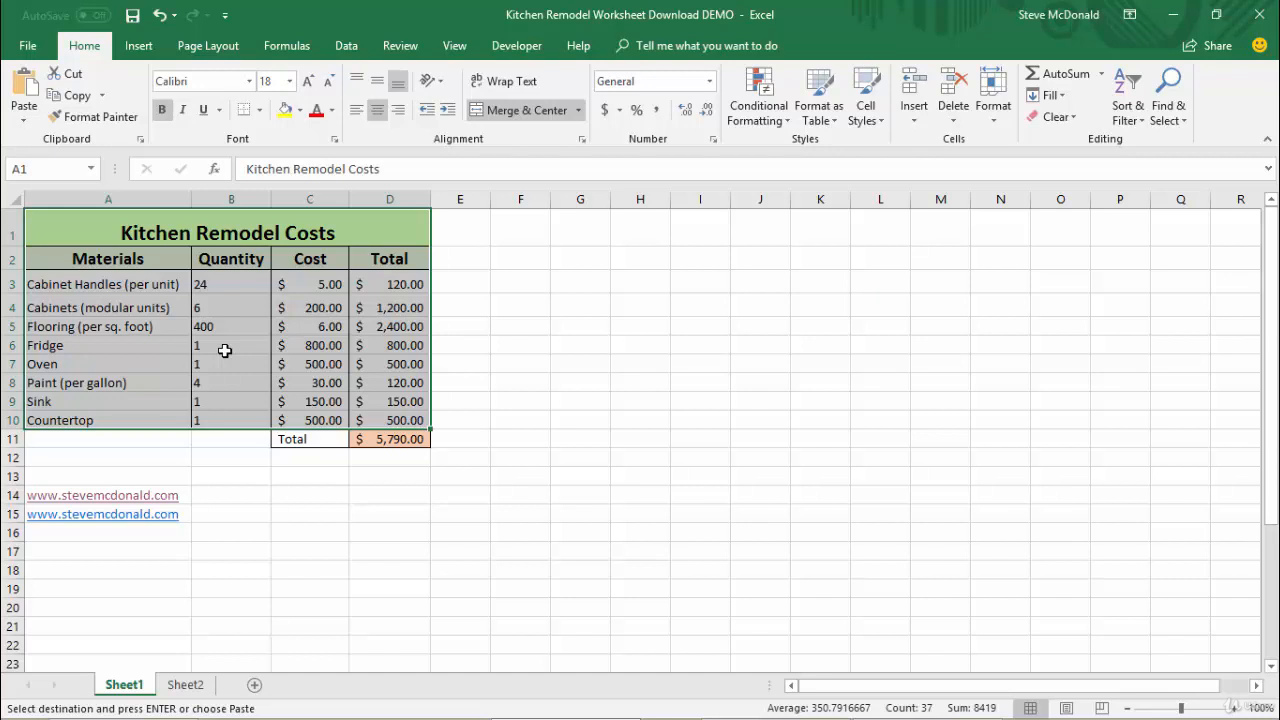
- Paste the copied sample numbers with blank cells at F2 and review the ranges F2:F5 and H2:H5
left_click(519, 260)
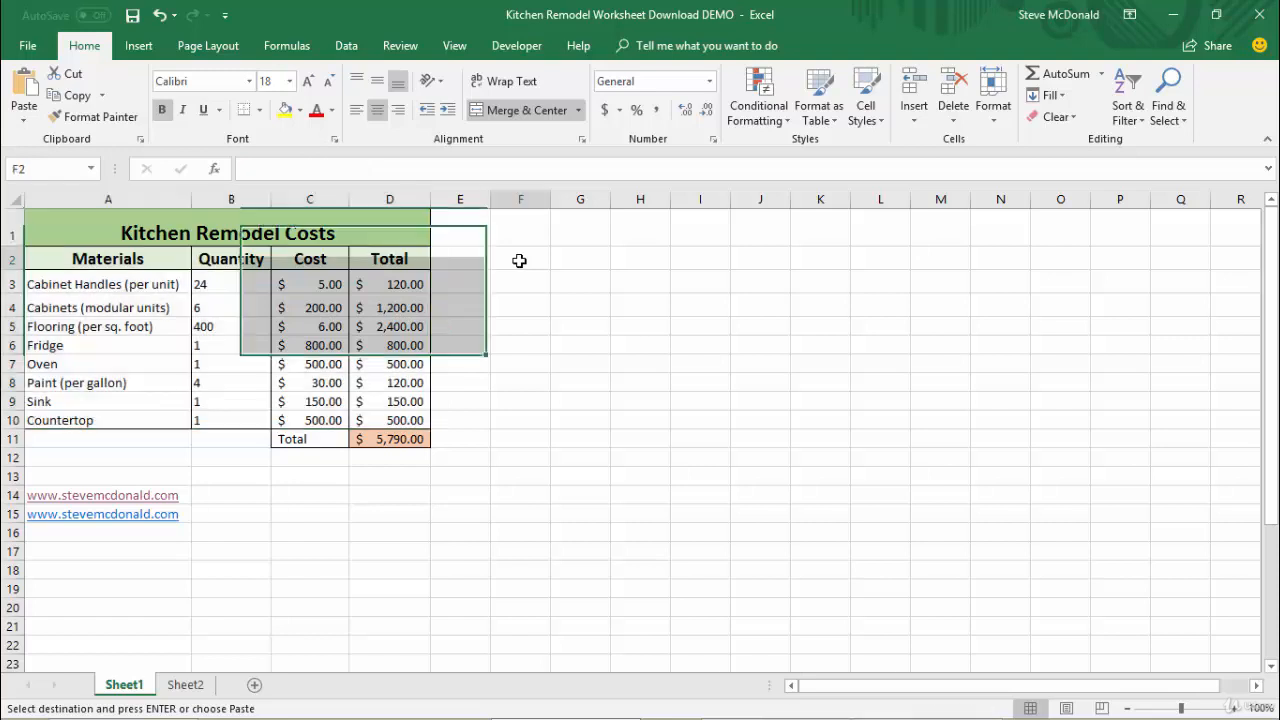
right_click(520, 264)
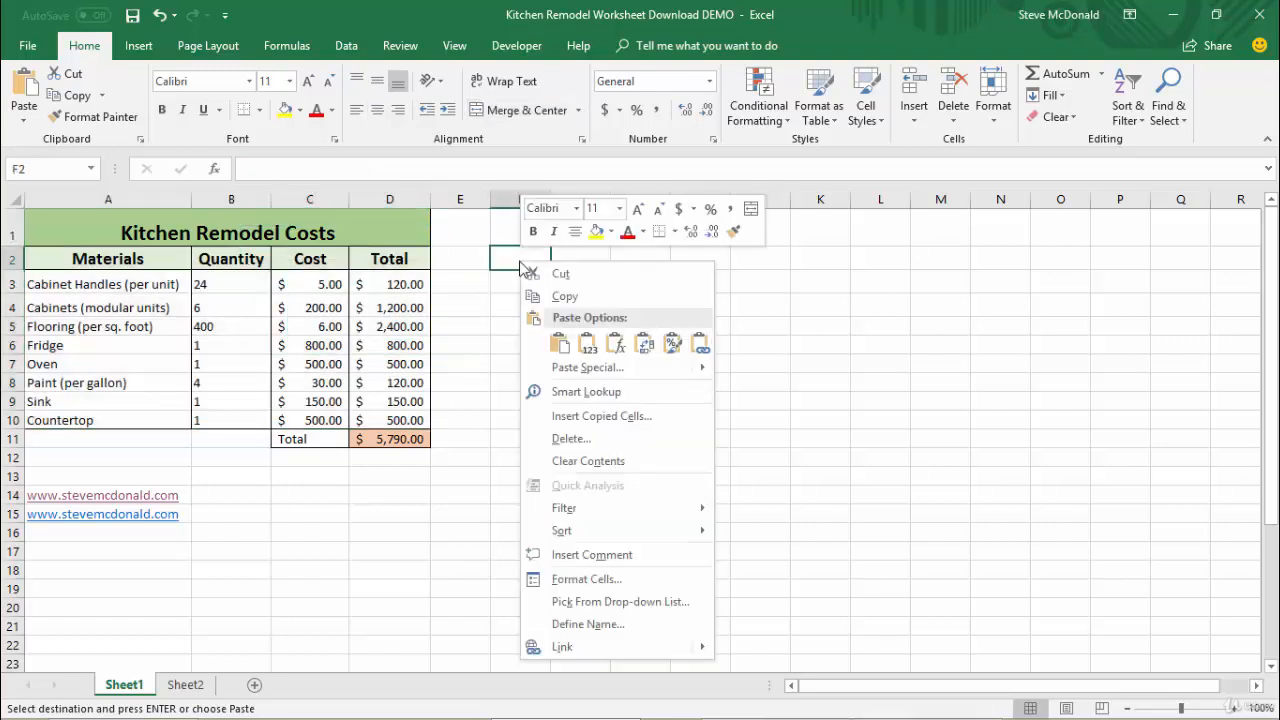
left_click(560, 343)
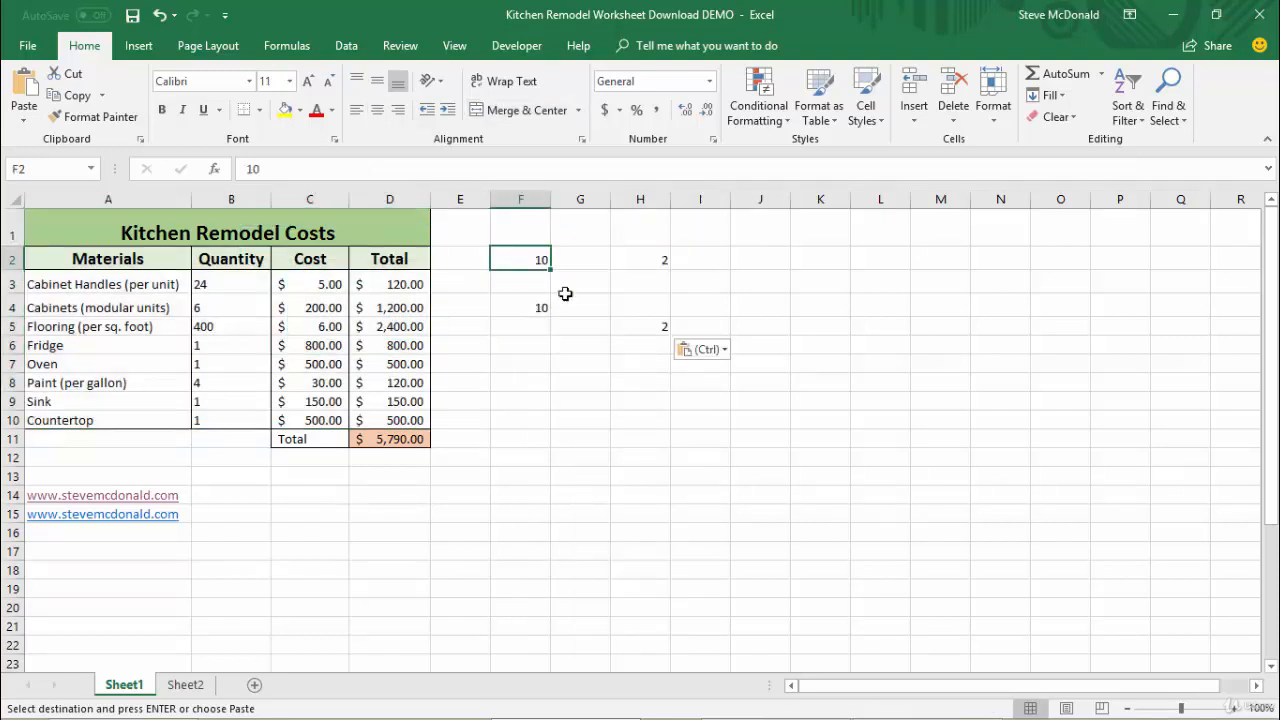
left_click_drag(517, 261, 521, 330)
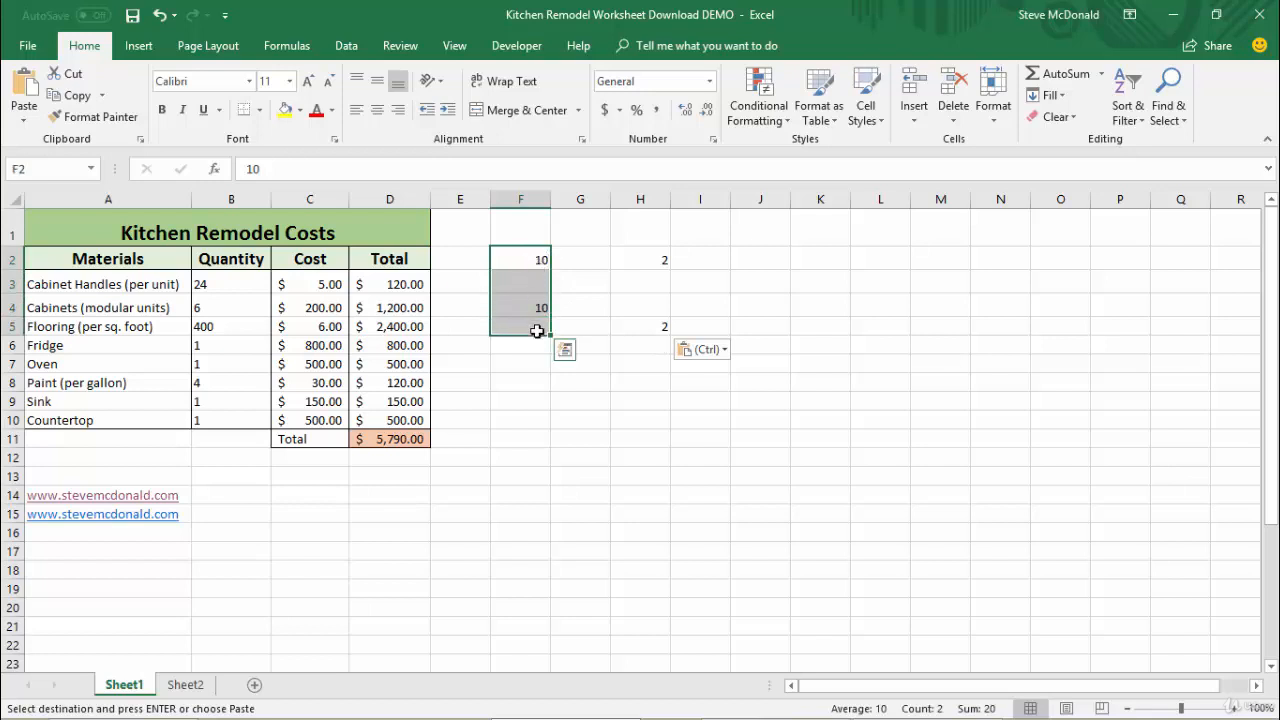
left_click_drag(643, 263, 631, 330)
left_click(597, 326)
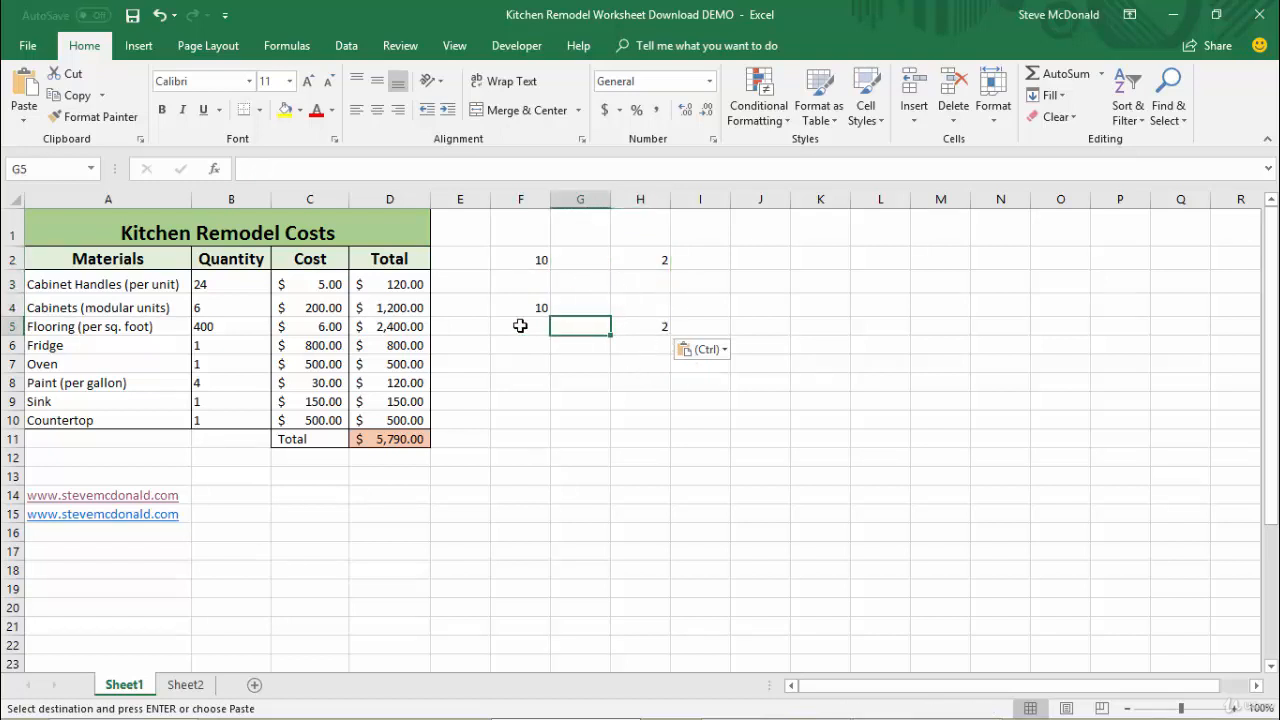
left_click(537, 259)
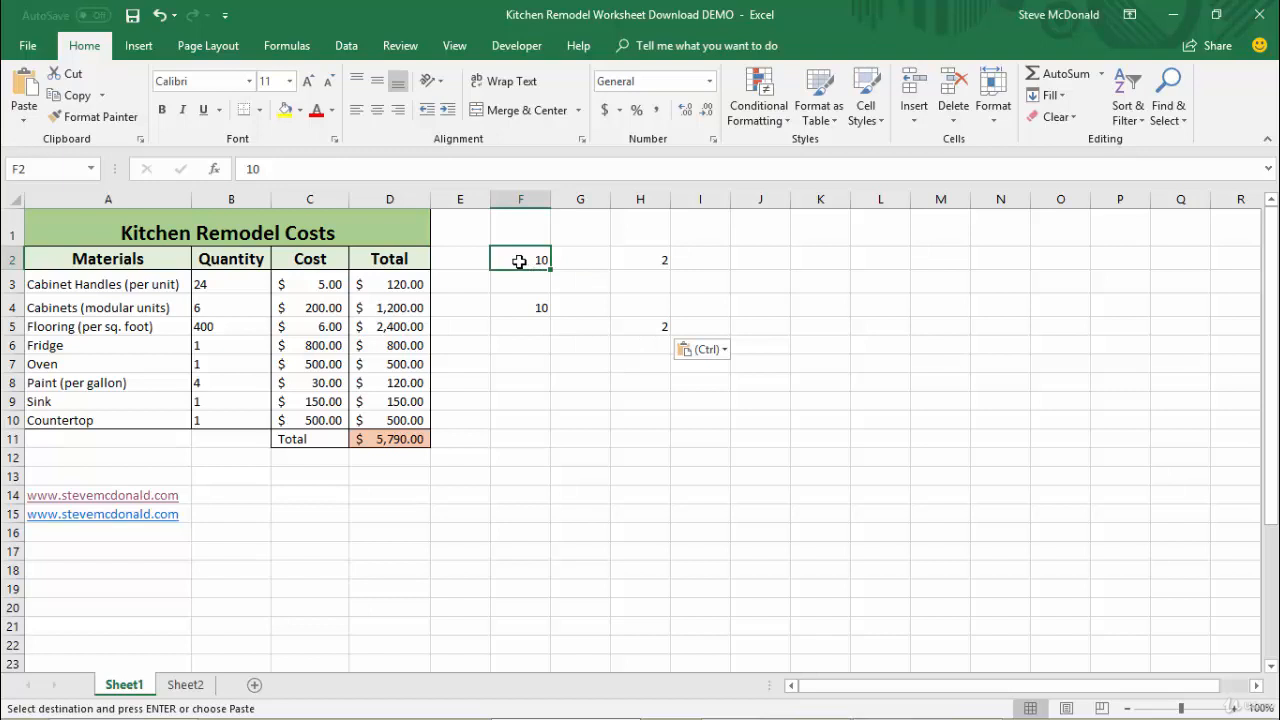
- Duplicate the sample numbers in F2:H5 to a second block starting at J2
left_click_drag(517, 260, 647, 329)
right_click(614, 294)
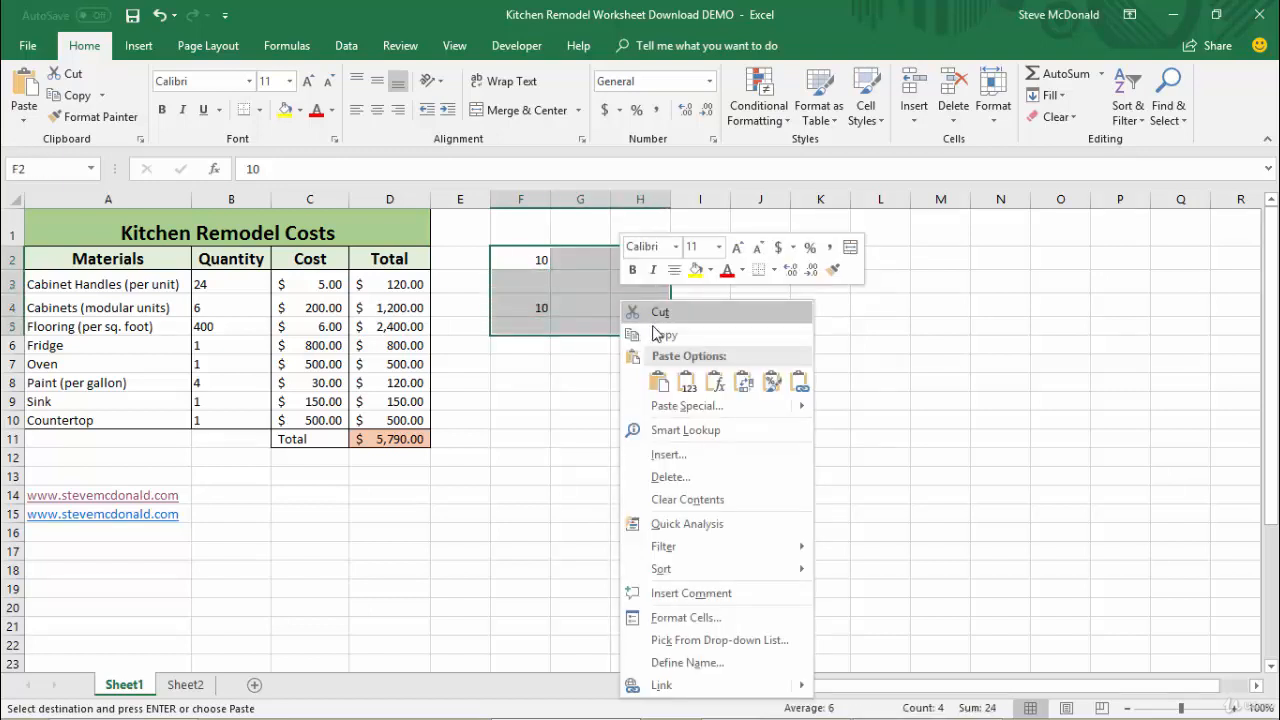
left_click(660, 309)
left_click(750, 259)
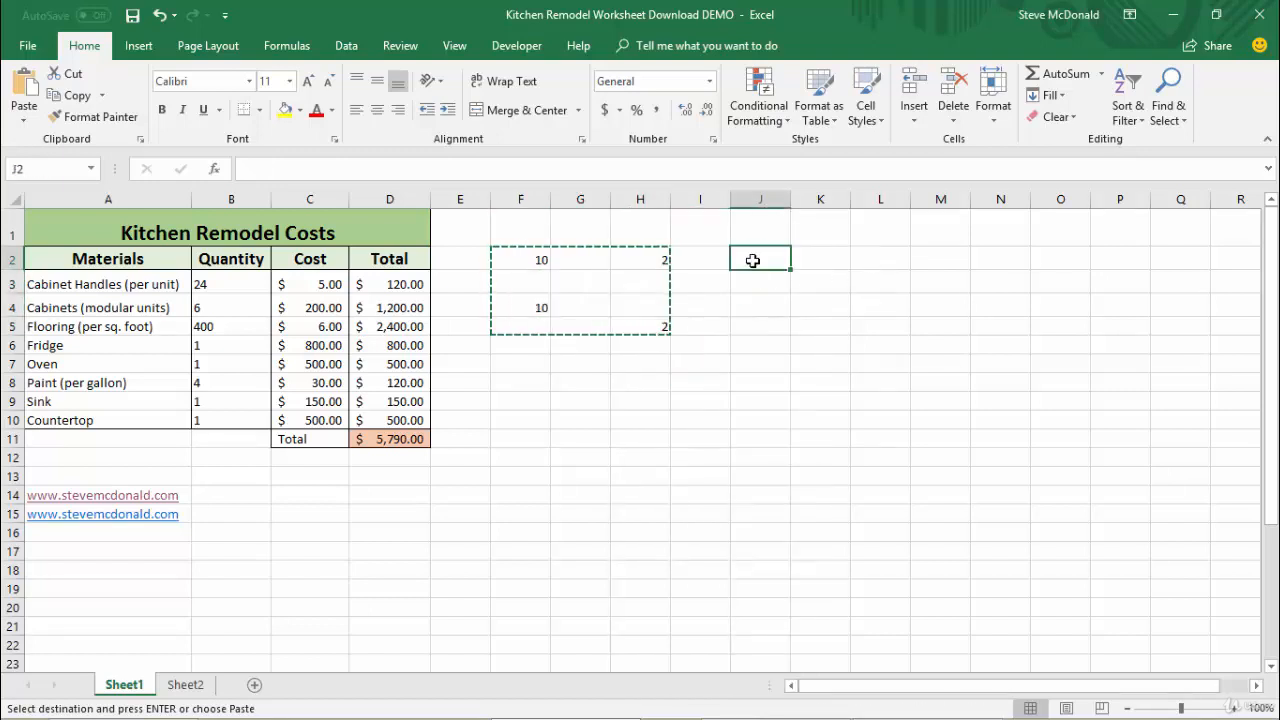
right_click(754, 258)
left_click(796, 341)
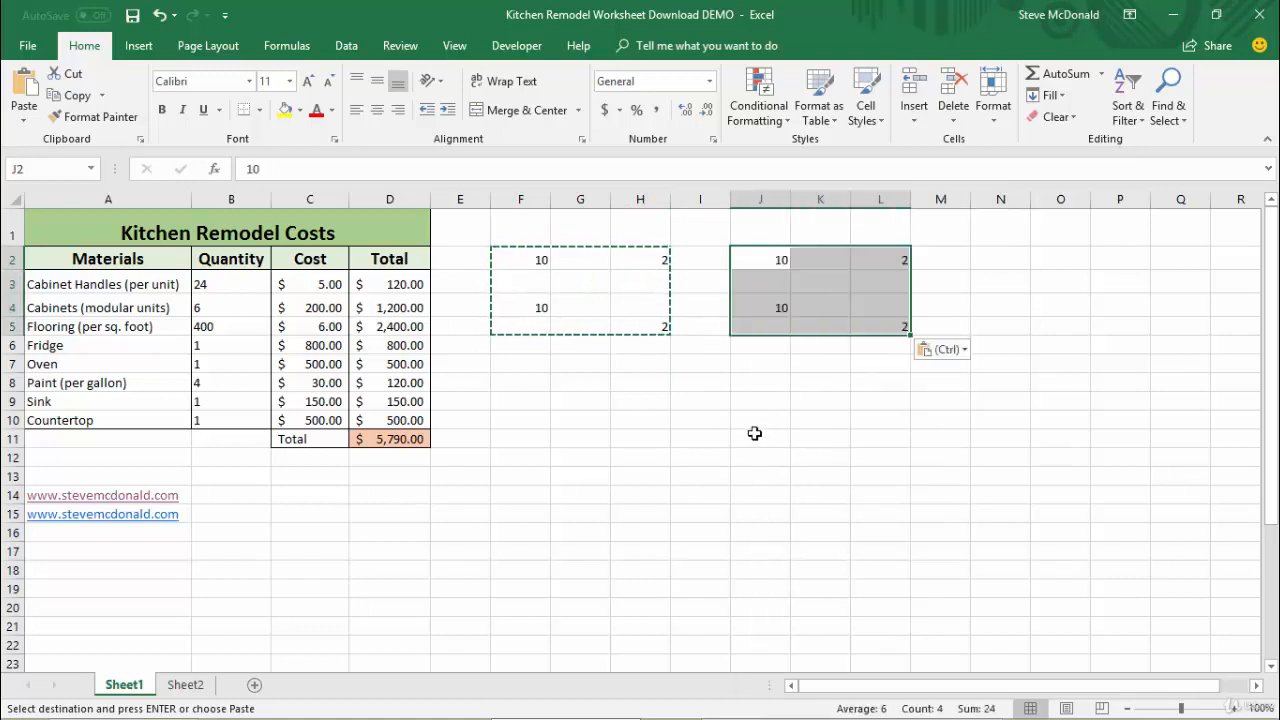
left_click(755, 424)
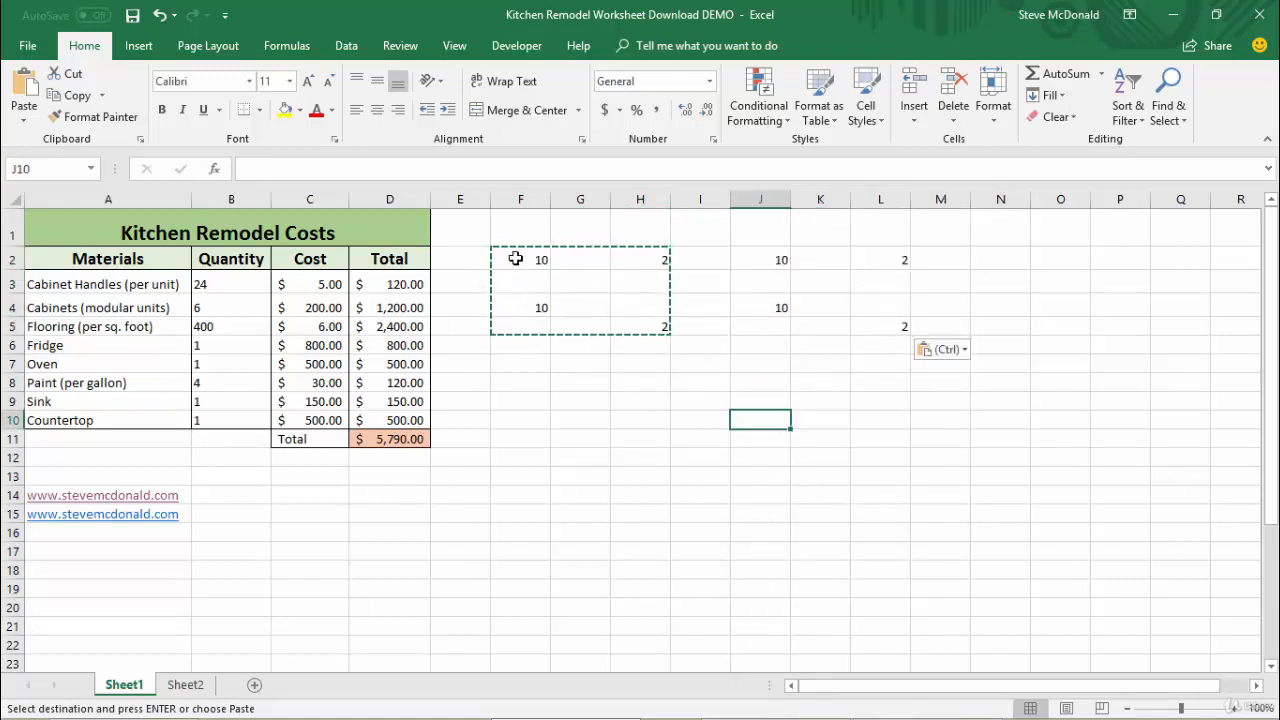
- Copy F2:F5 and paste it over H2:H5 using Paste Special with Skip blanks enabled
left_click_drag(516, 259, 523, 326)
right_click(523, 305)
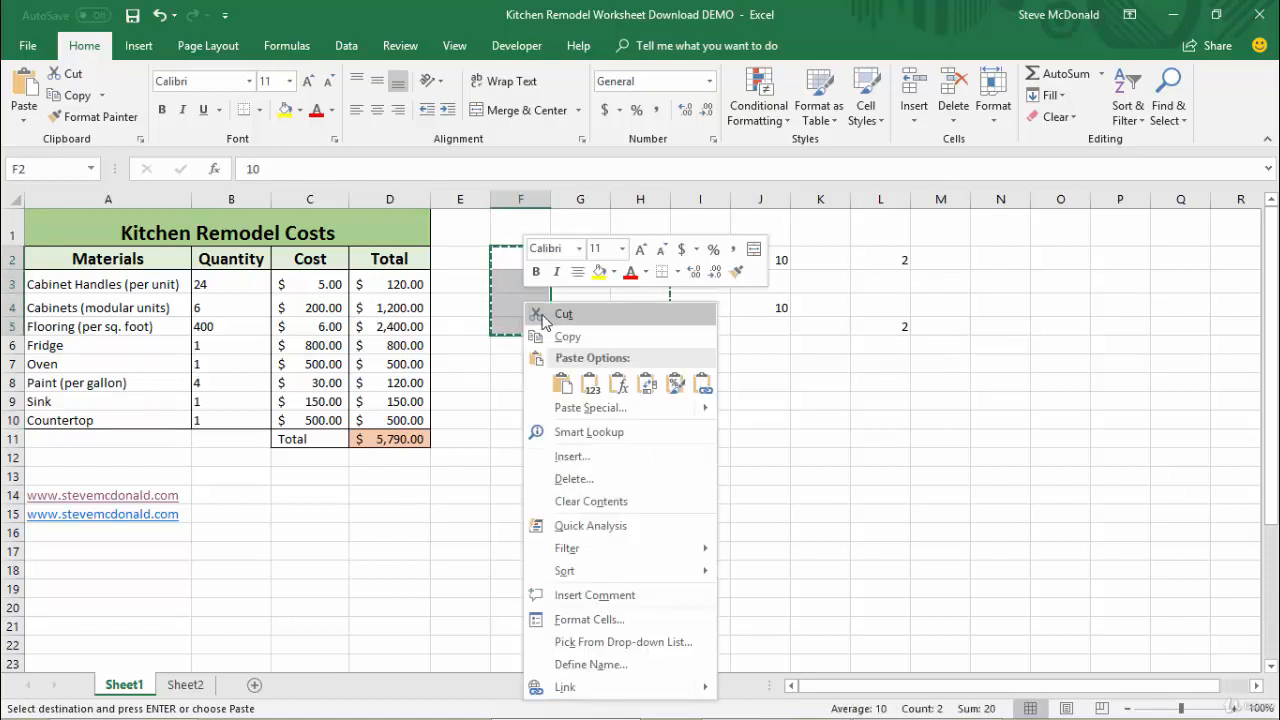
left_click(575, 337)
left_click_drag(640, 259, 638, 350)
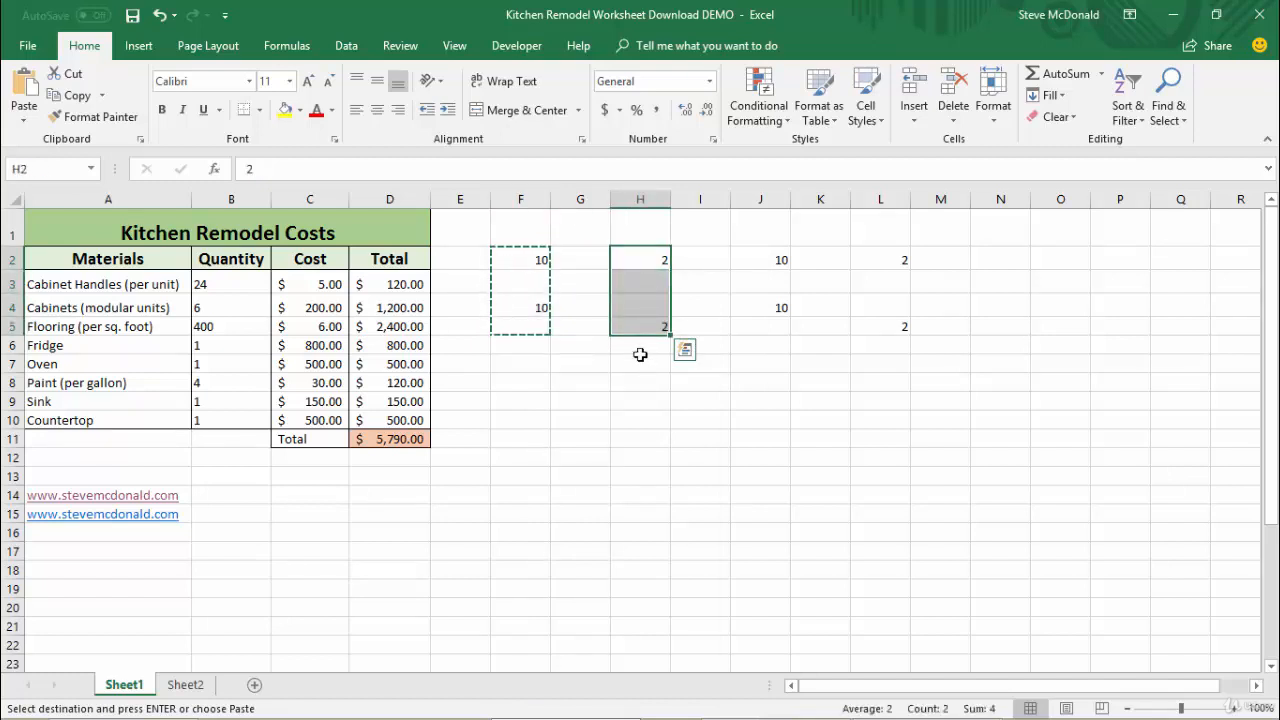
right_click(638, 302)
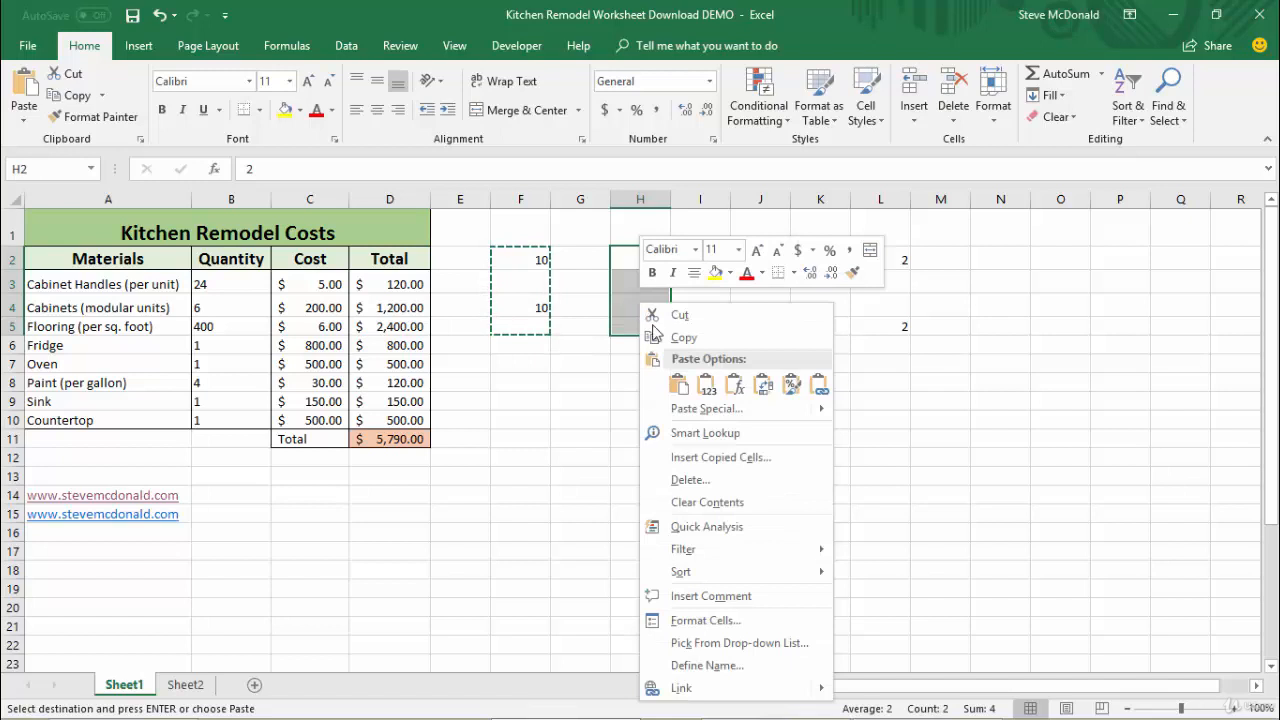
left_click(708, 410)
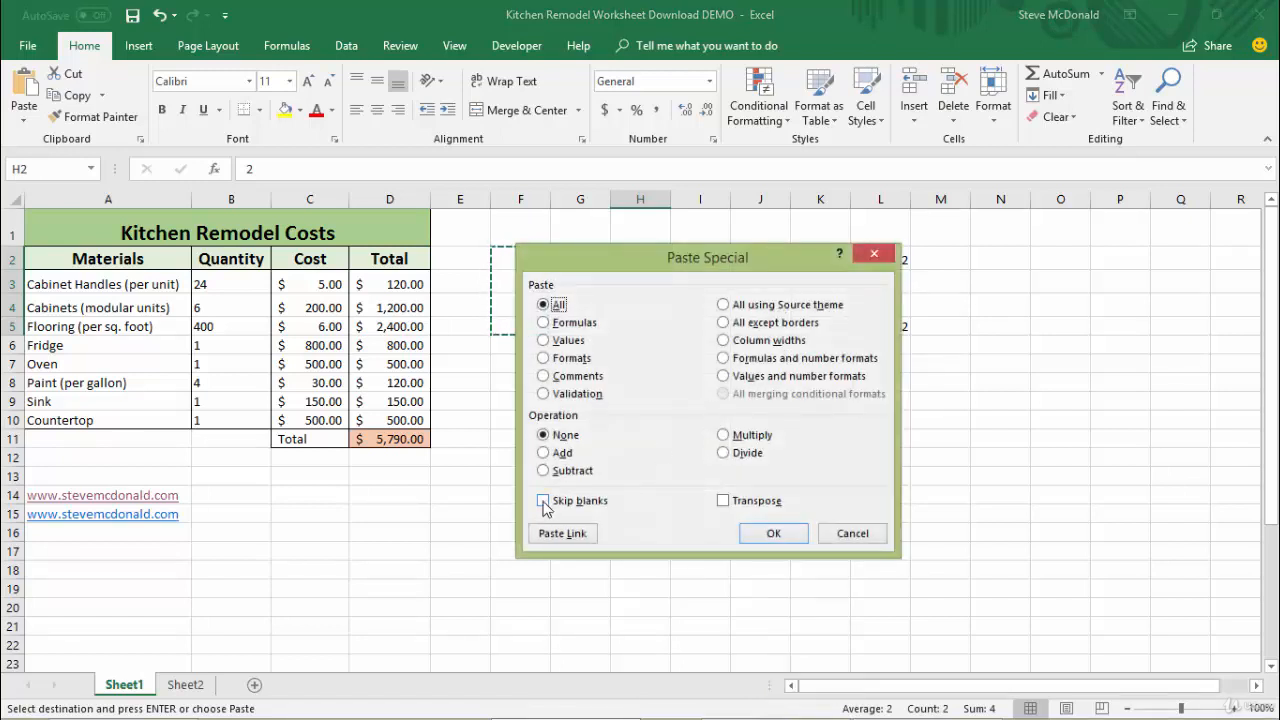
left_click(543, 502)
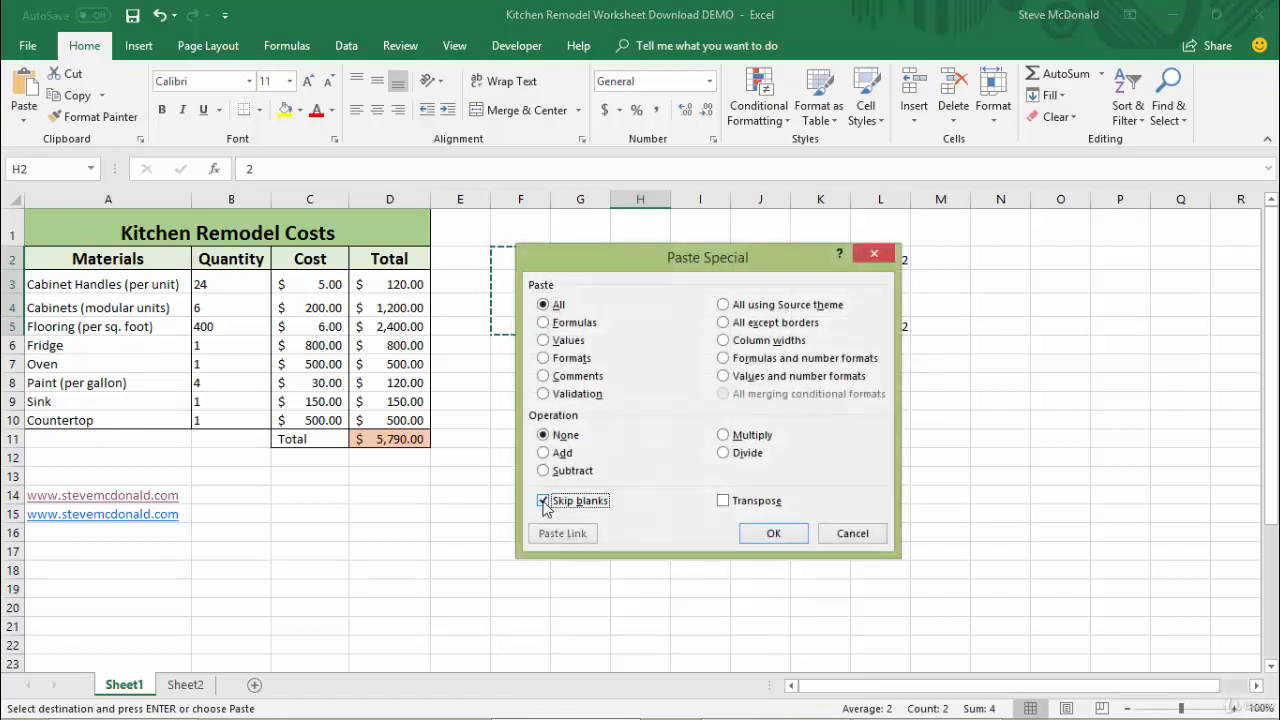
left_click(775, 535)
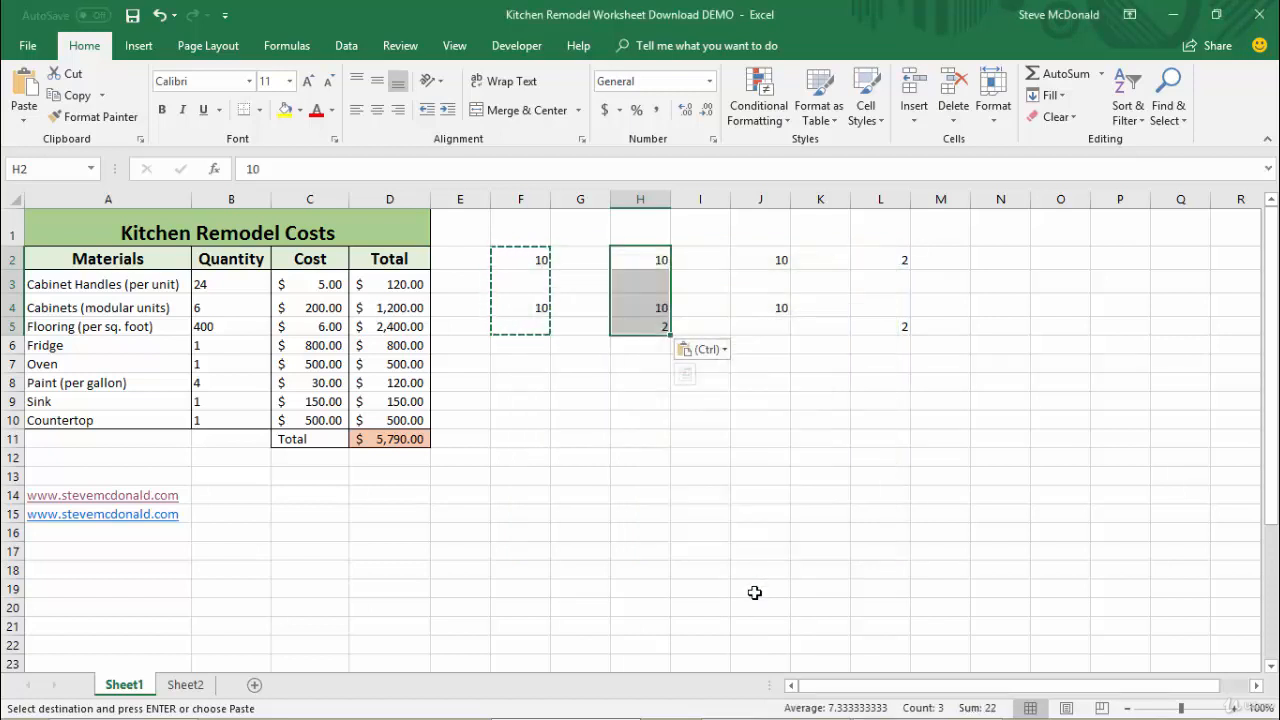
left_click(660, 442)
key("Escape")
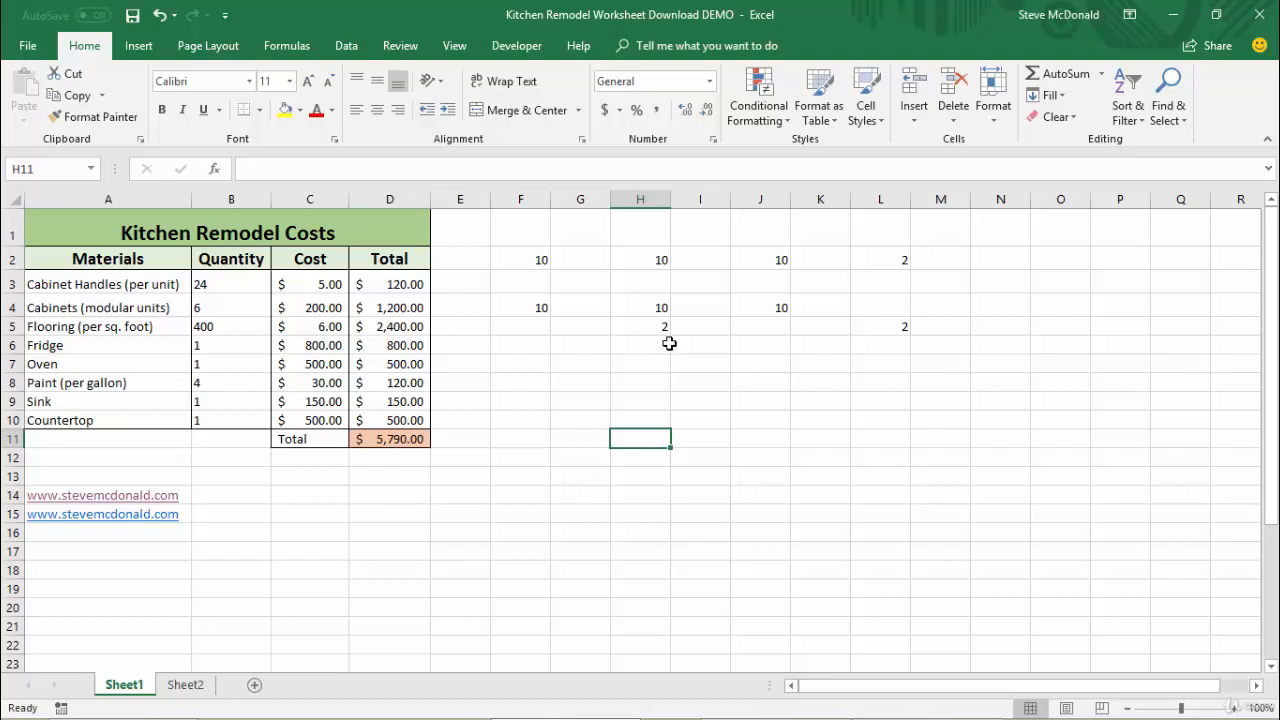
- Clear all the sample numbers from the range F2:L5
left_click_drag(537, 260, 528, 326)
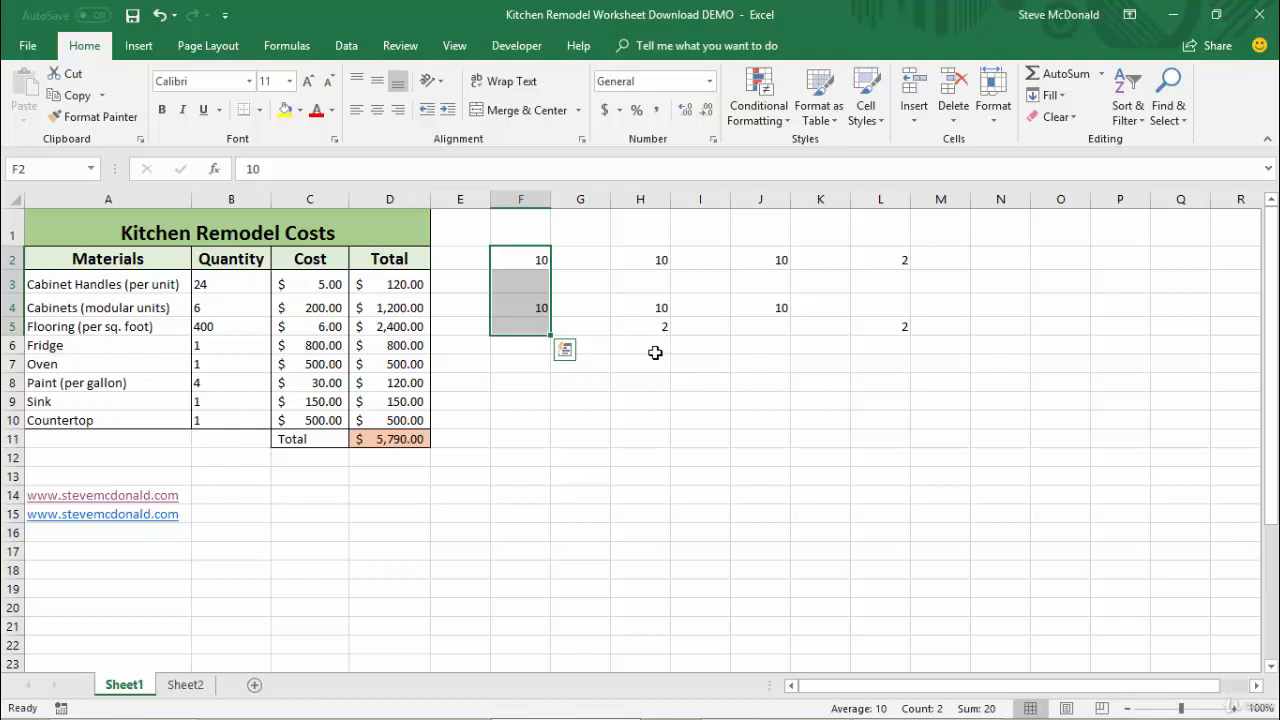
left_click(664, 386)
left_click_drag(543, 263, 877, 334)
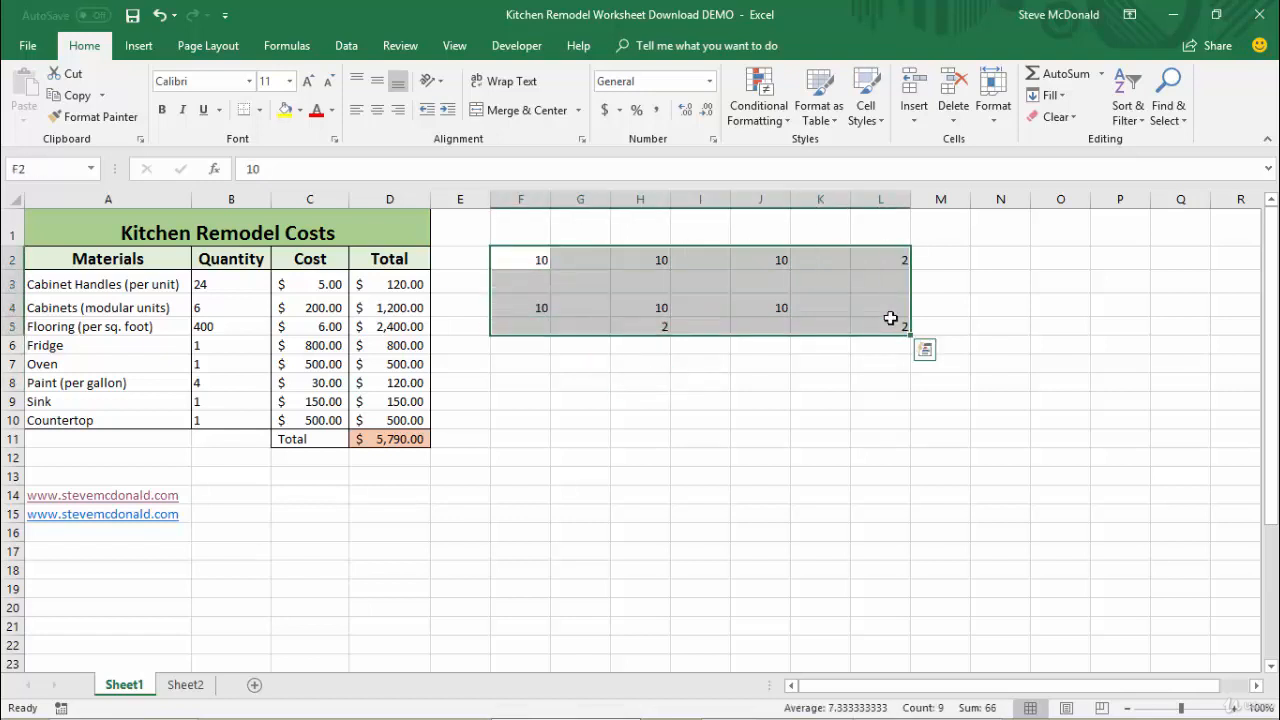
key("Delete")
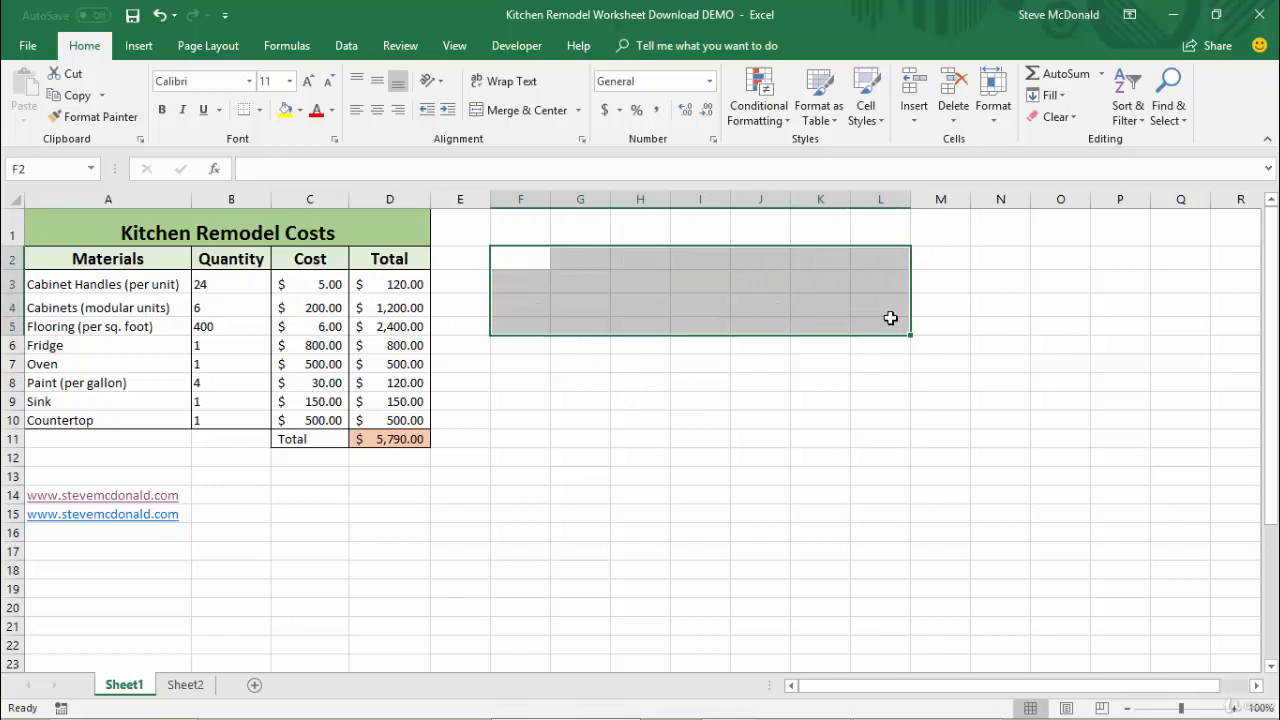
left_click(523, 260)
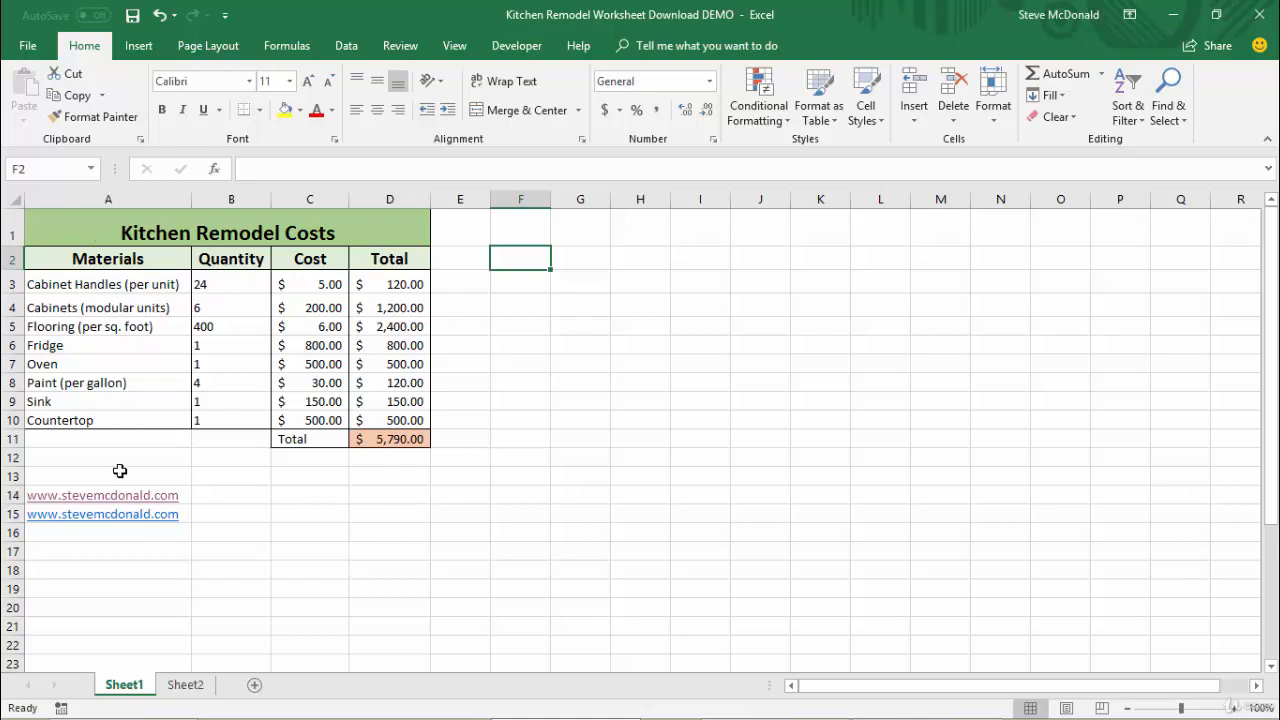
- Delete the web link in cell A14
left_click(186, 494)
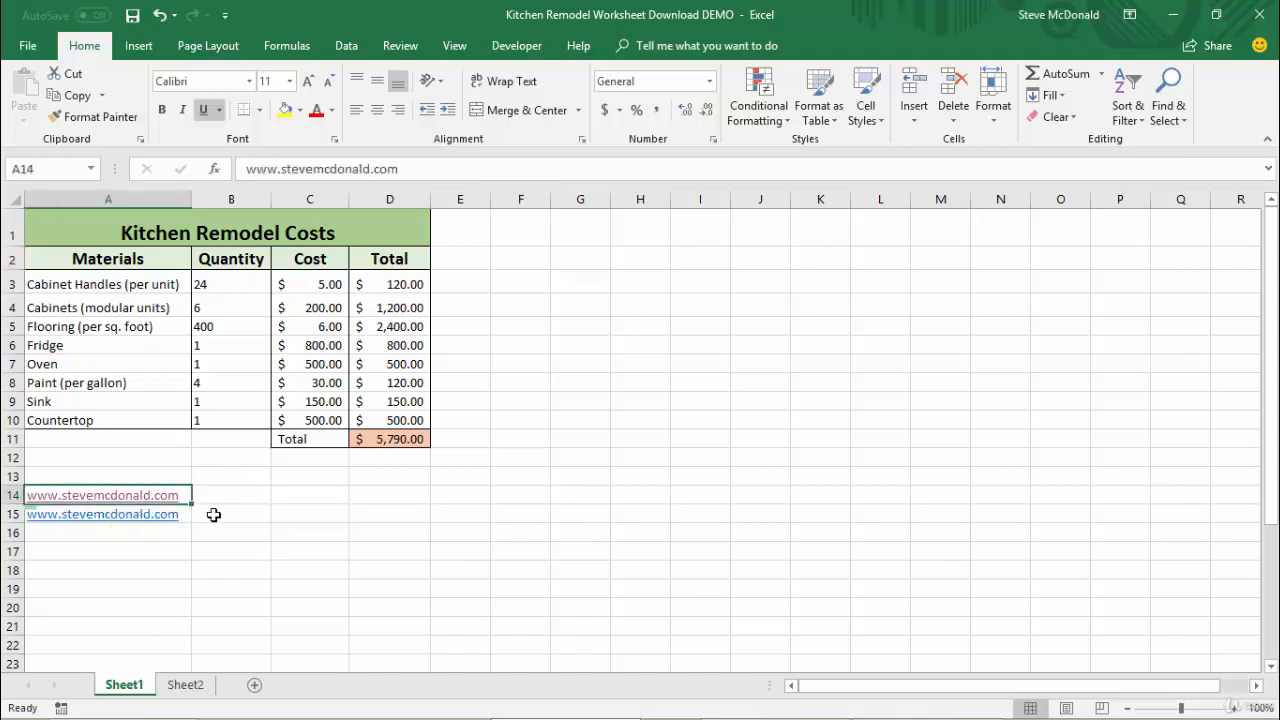
key("Delete")
left_click(213, 514)
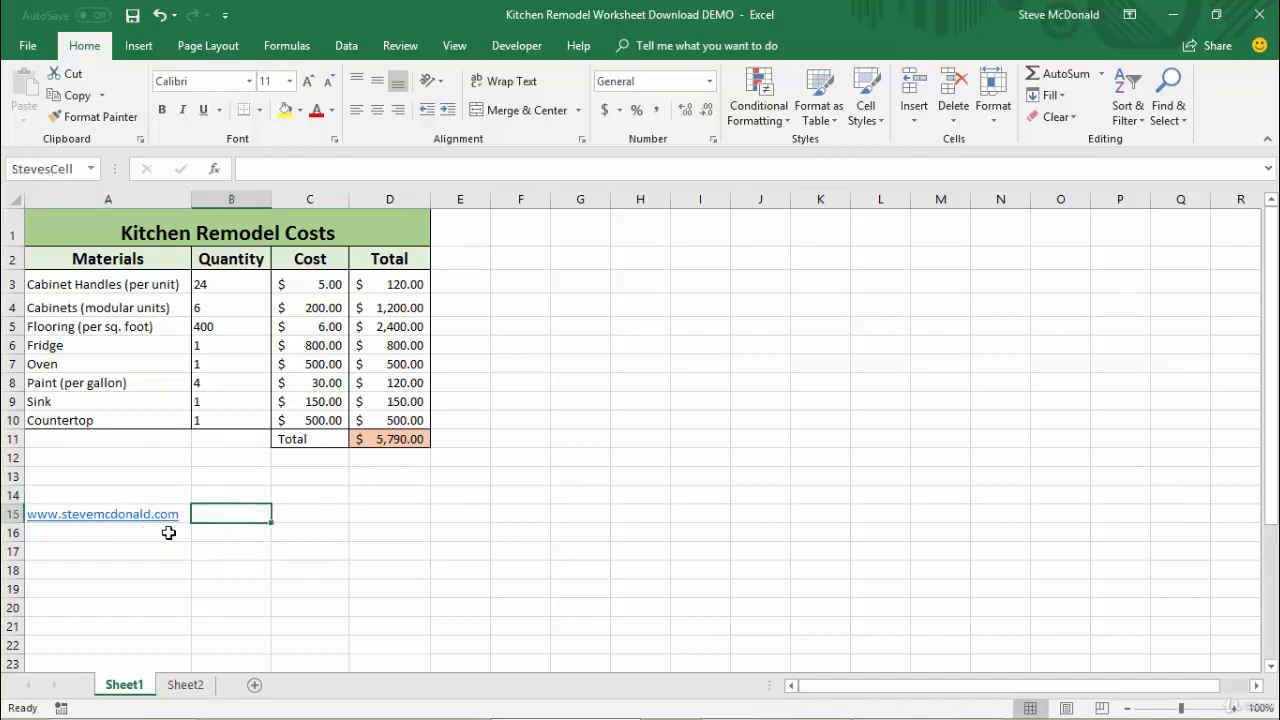
- Copy the web link in A15, paste it normally into C15, and undo the paste
left_click(184, 513)
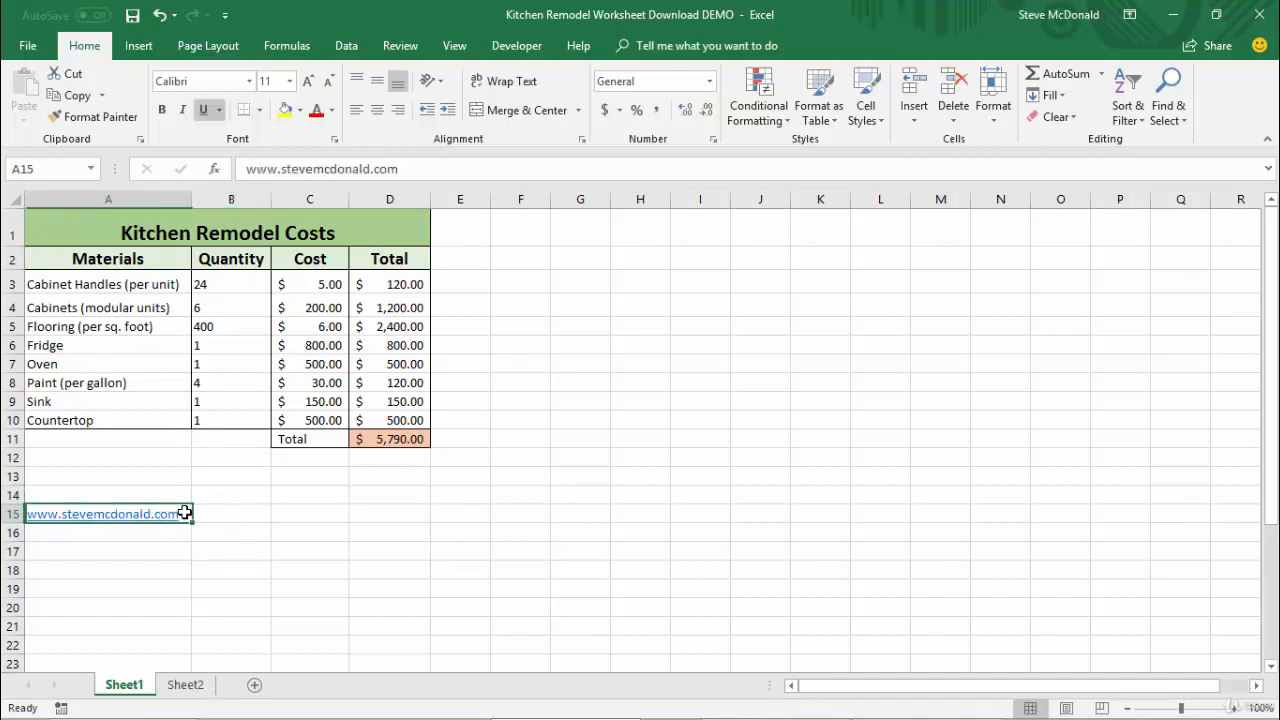
right_click(127, 520)
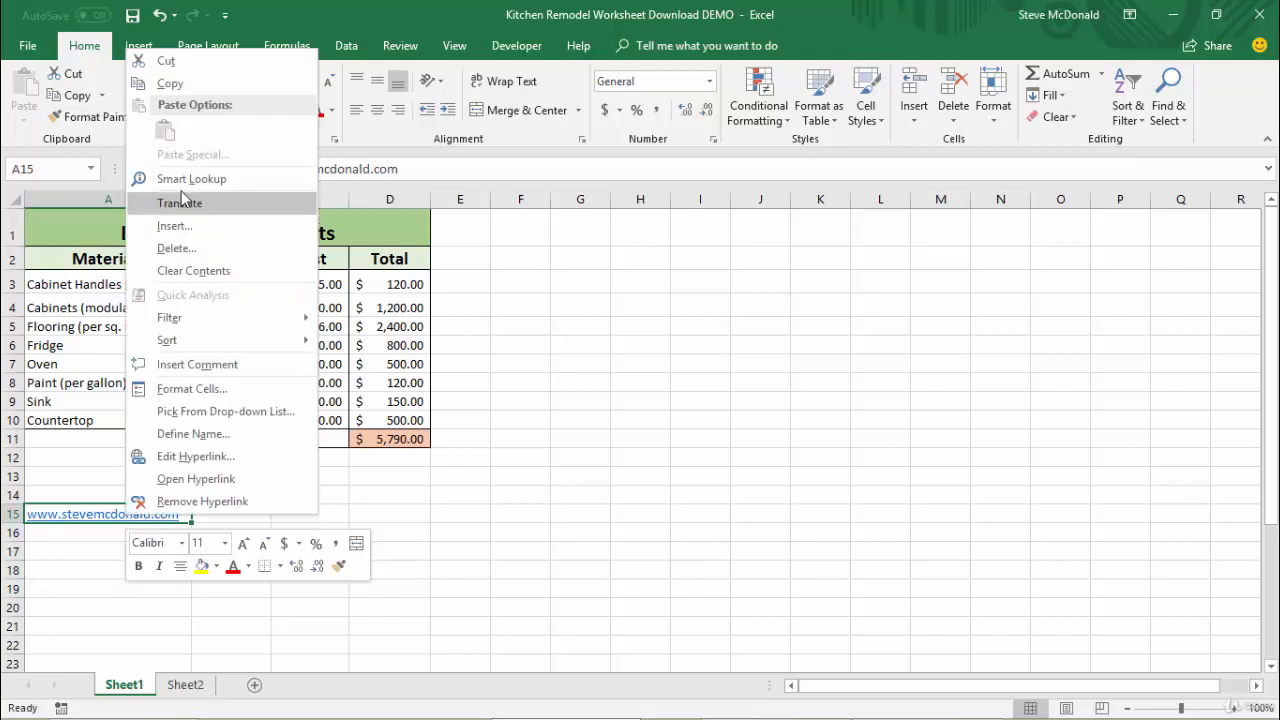
left_click(168, 83)
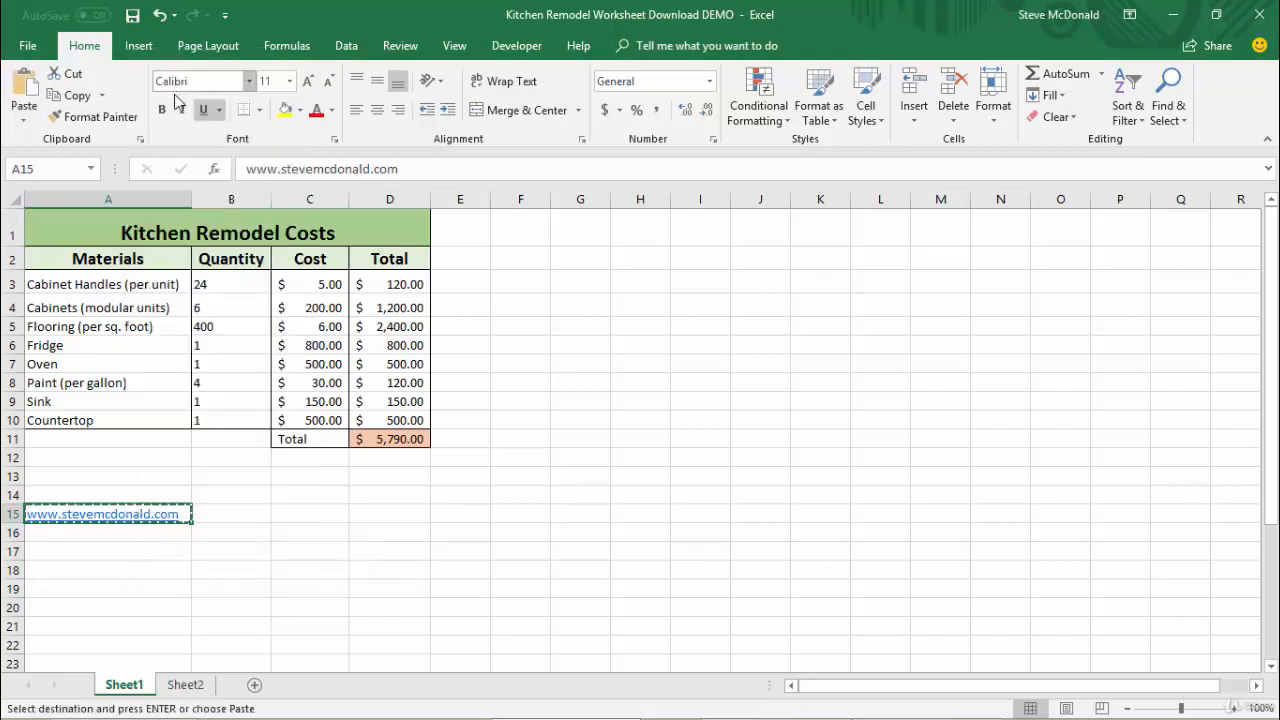
right_click(337, 522)
left_click(375, 200)
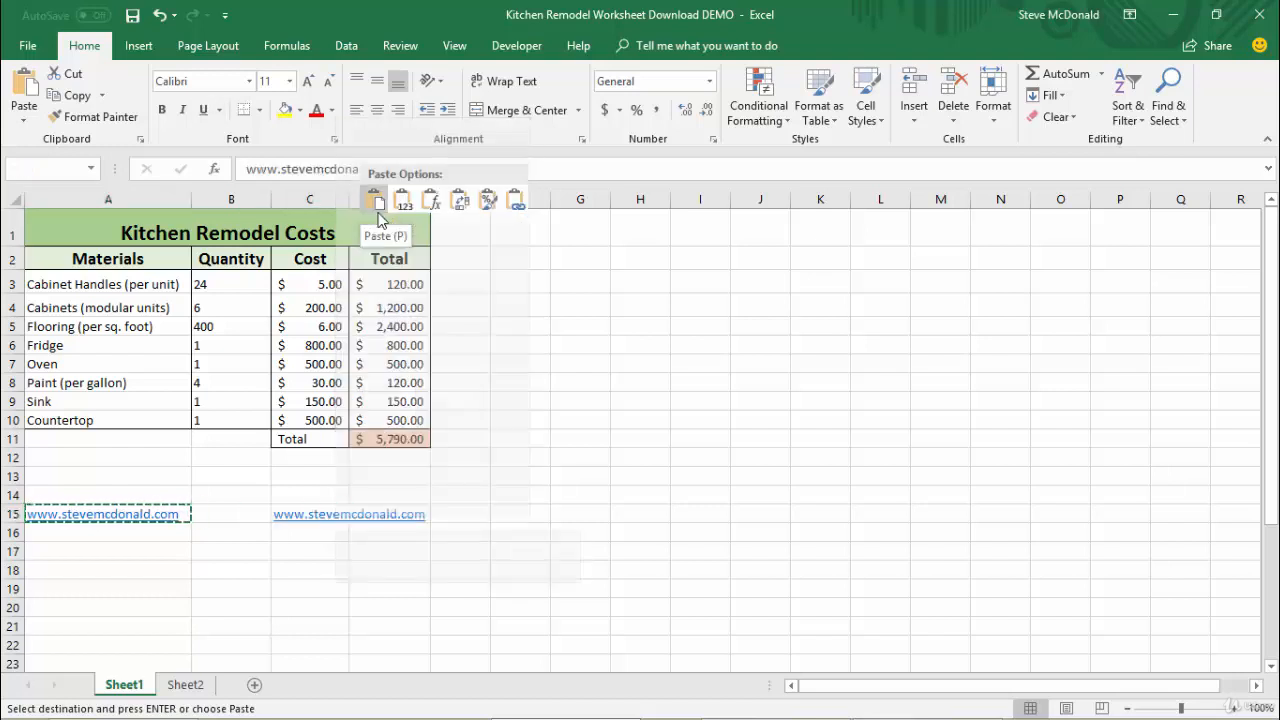
left_click(450, 552)
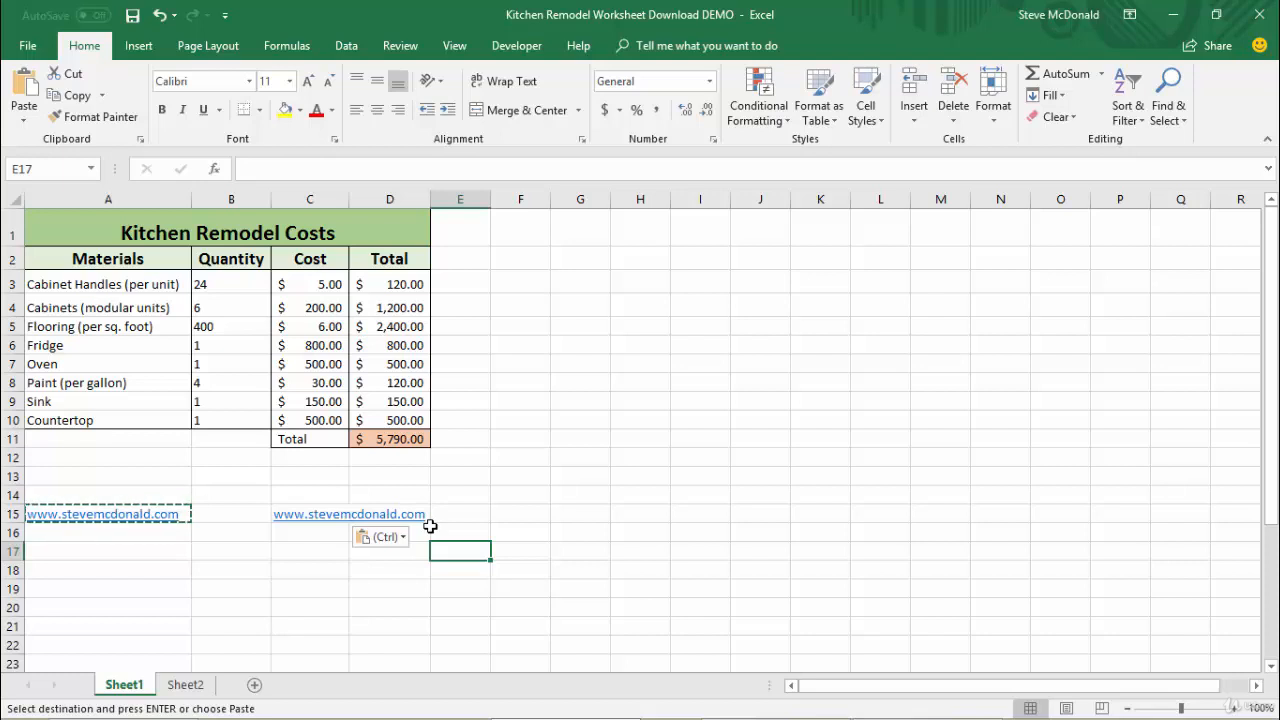
key("ctrl+z")
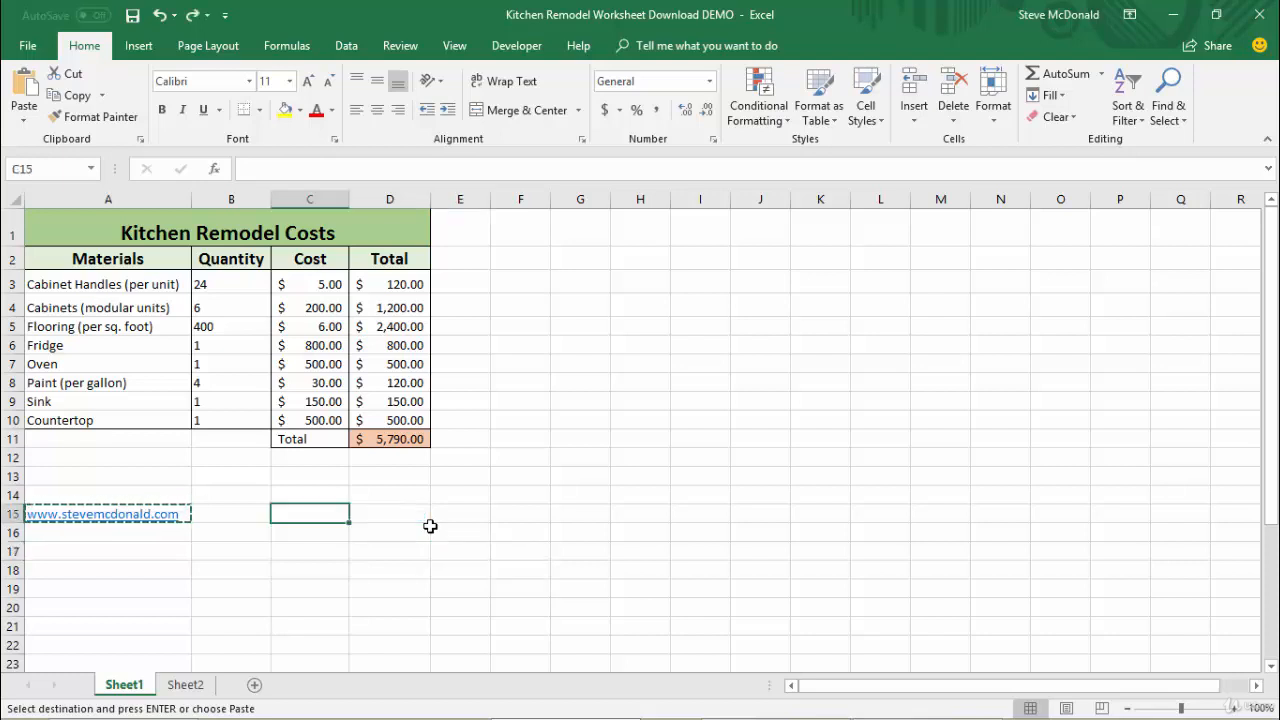
- Paste the copied web link into C15 as Values only, and undo the paste
right_click(312, 514)
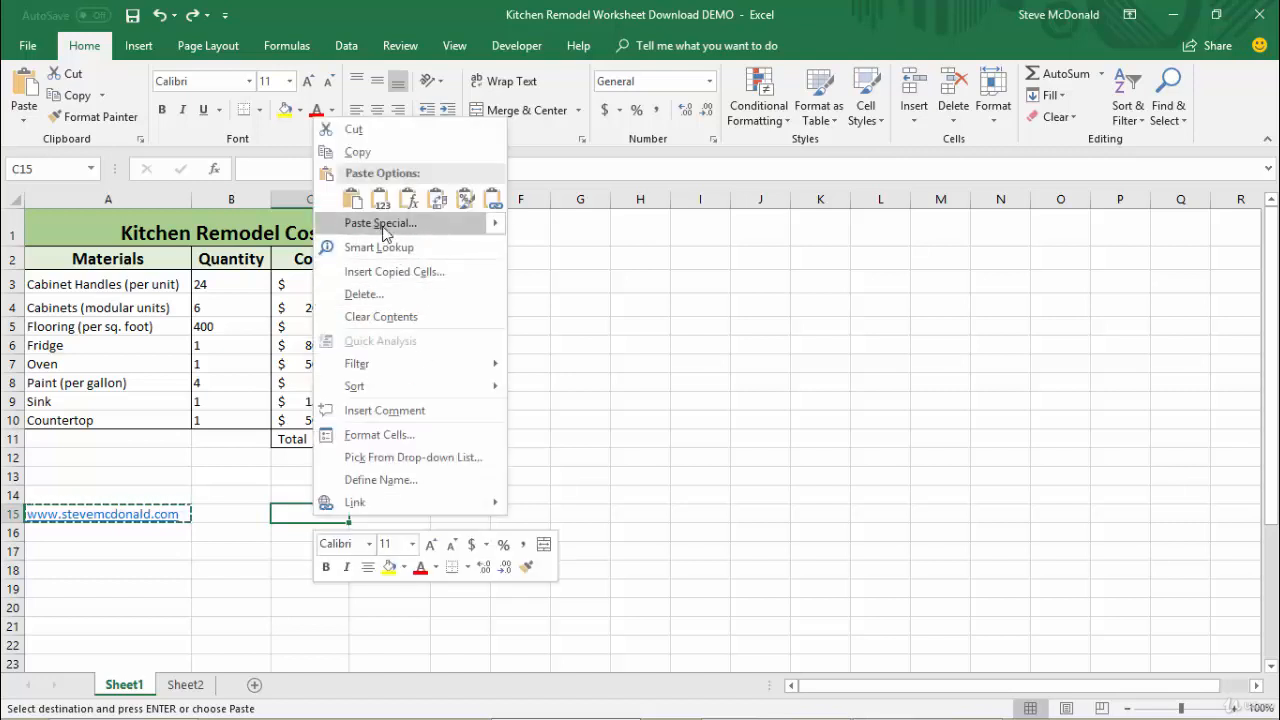
left_click(352, 200)
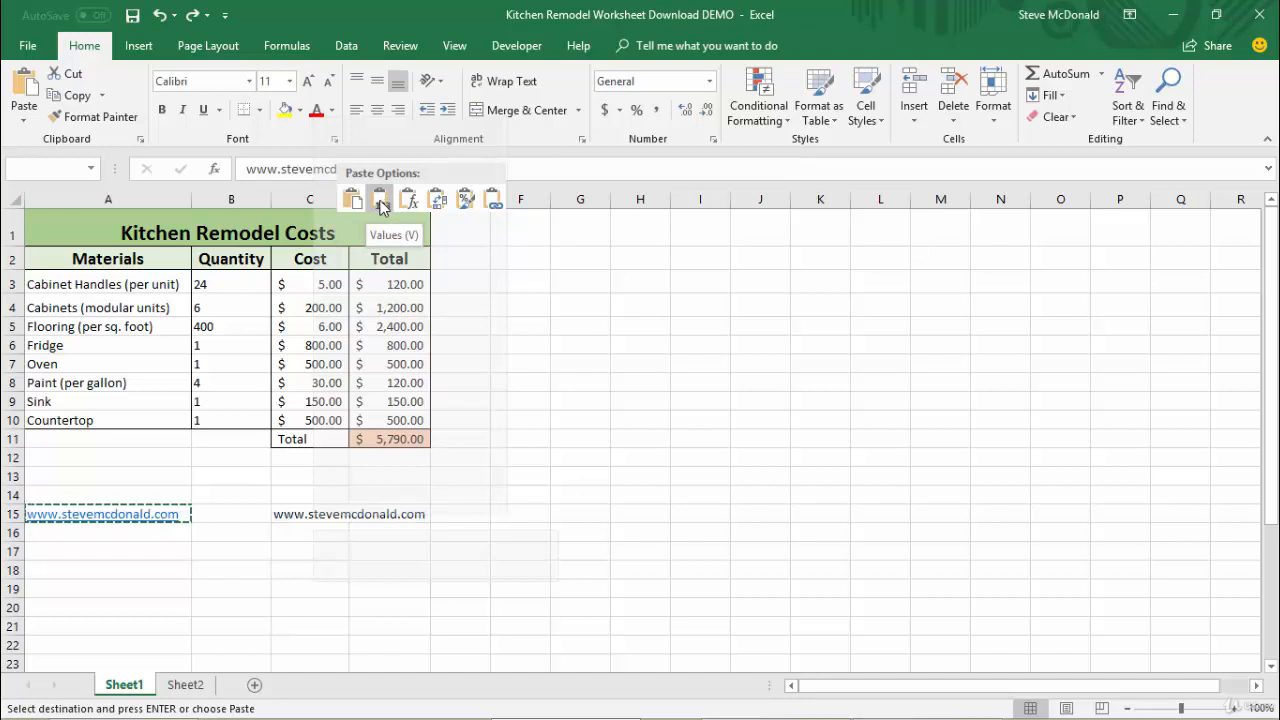
left_click(381, 203)
left_click(530, 515)
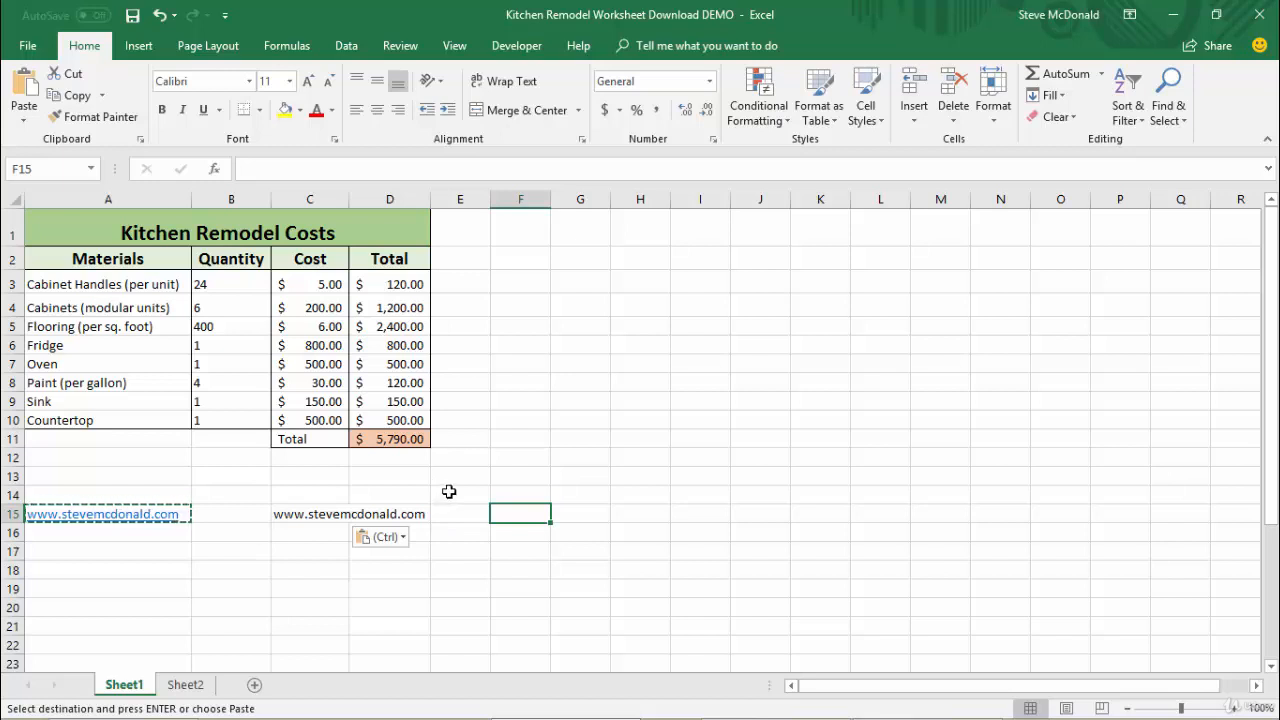
key("ctrl+z")
key("Escape")
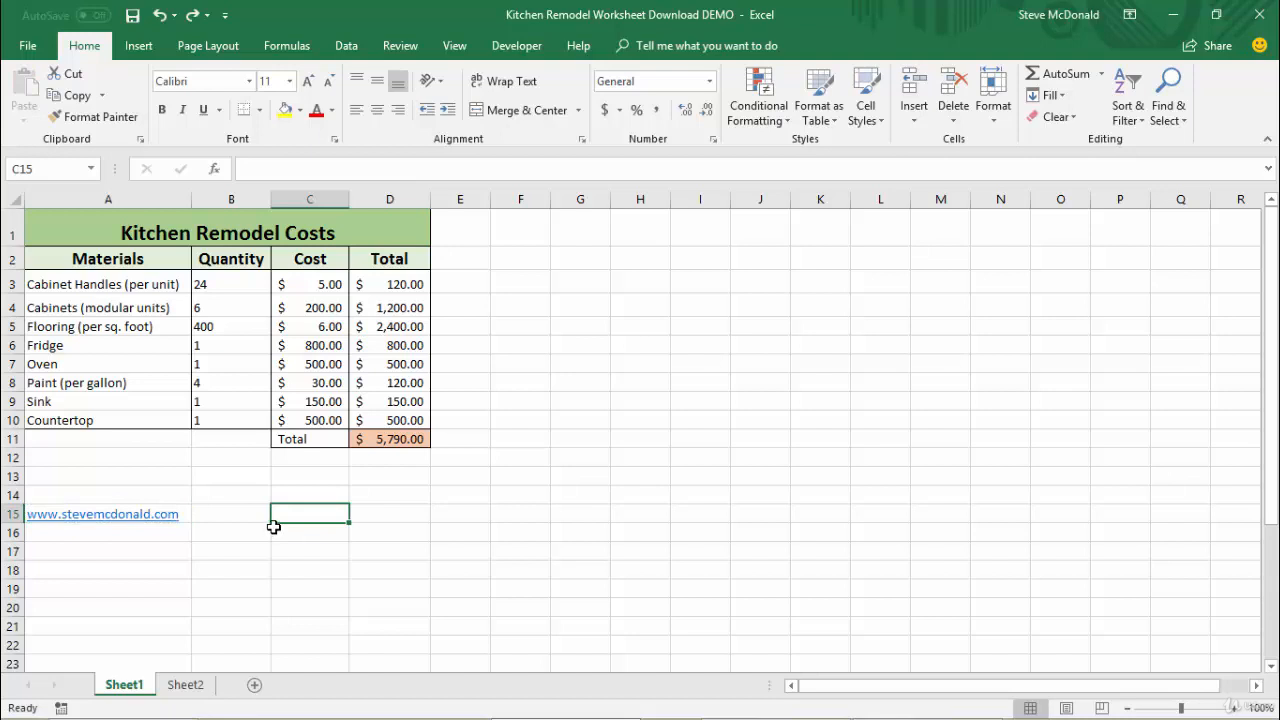
- Replace the Total formulas in D3:D10 with their own values using a Values paste, and check cells D3 to D5
left_click_drag(386, 283, 391, 420)
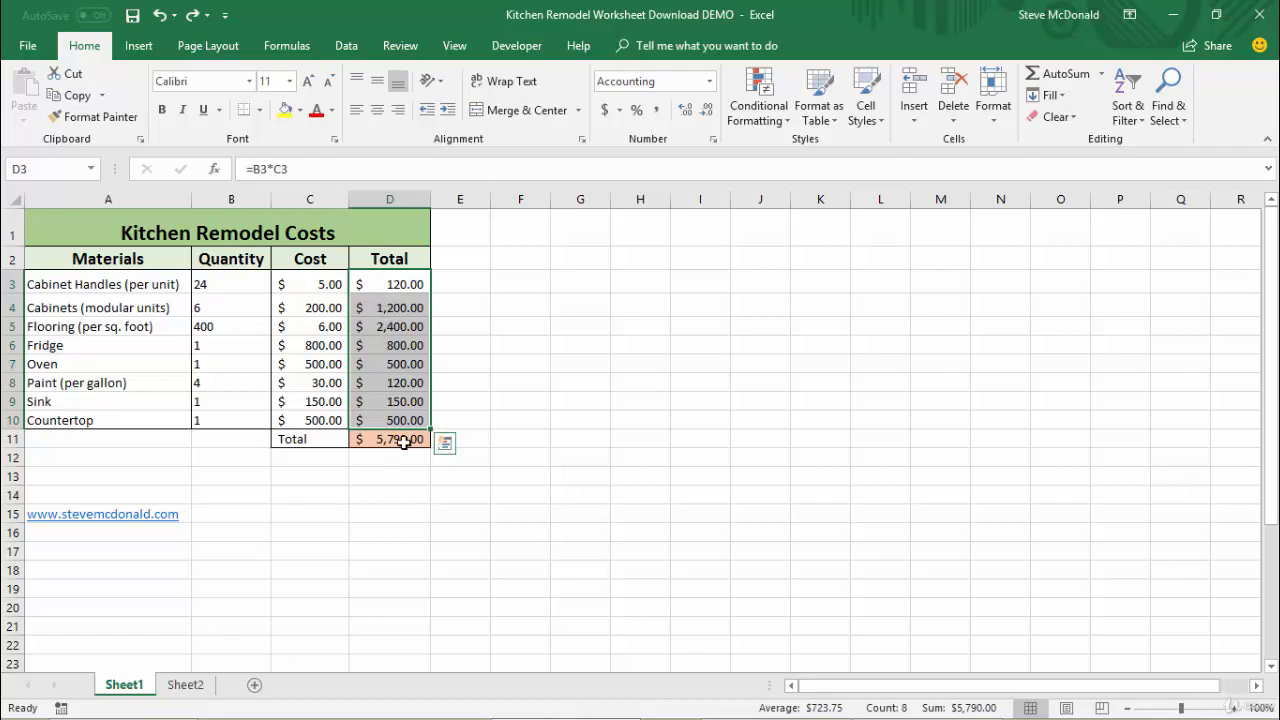
right_click(383, 284)
left_click(436, 318)
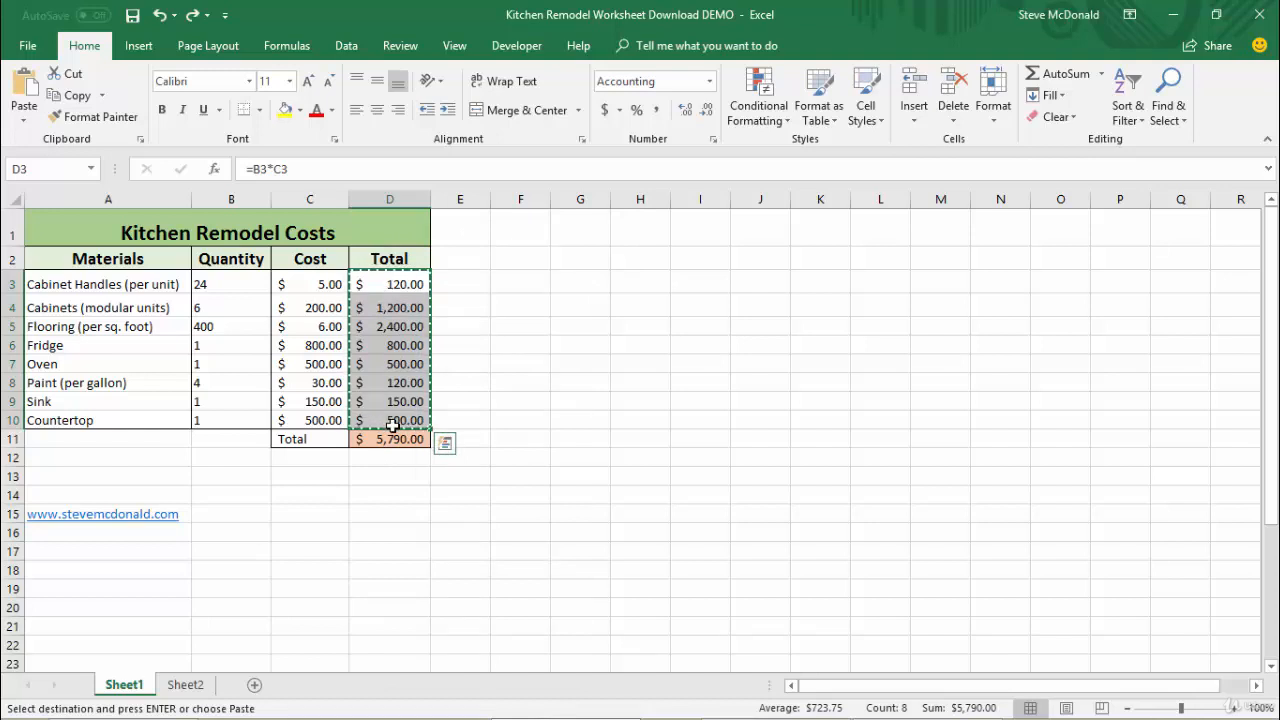
right_click(389, 364)
left_click(469, 402)
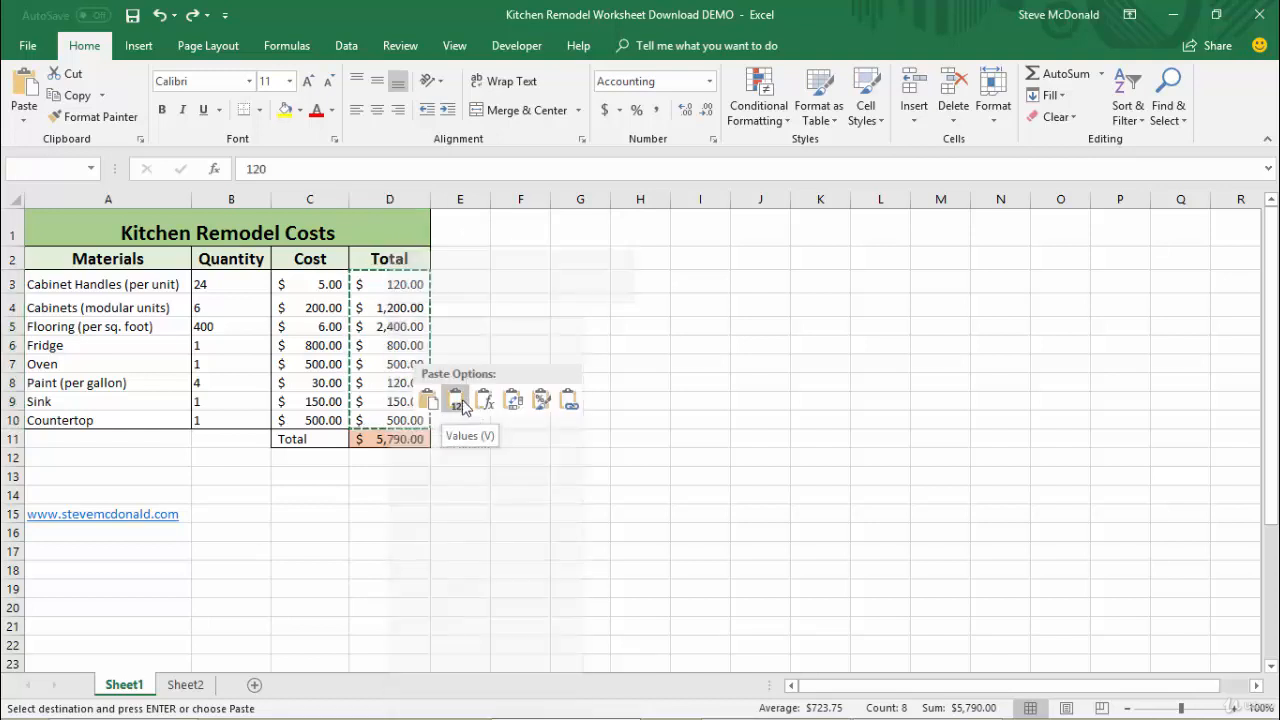
left_click(506, 331)
left_click(391, 284)
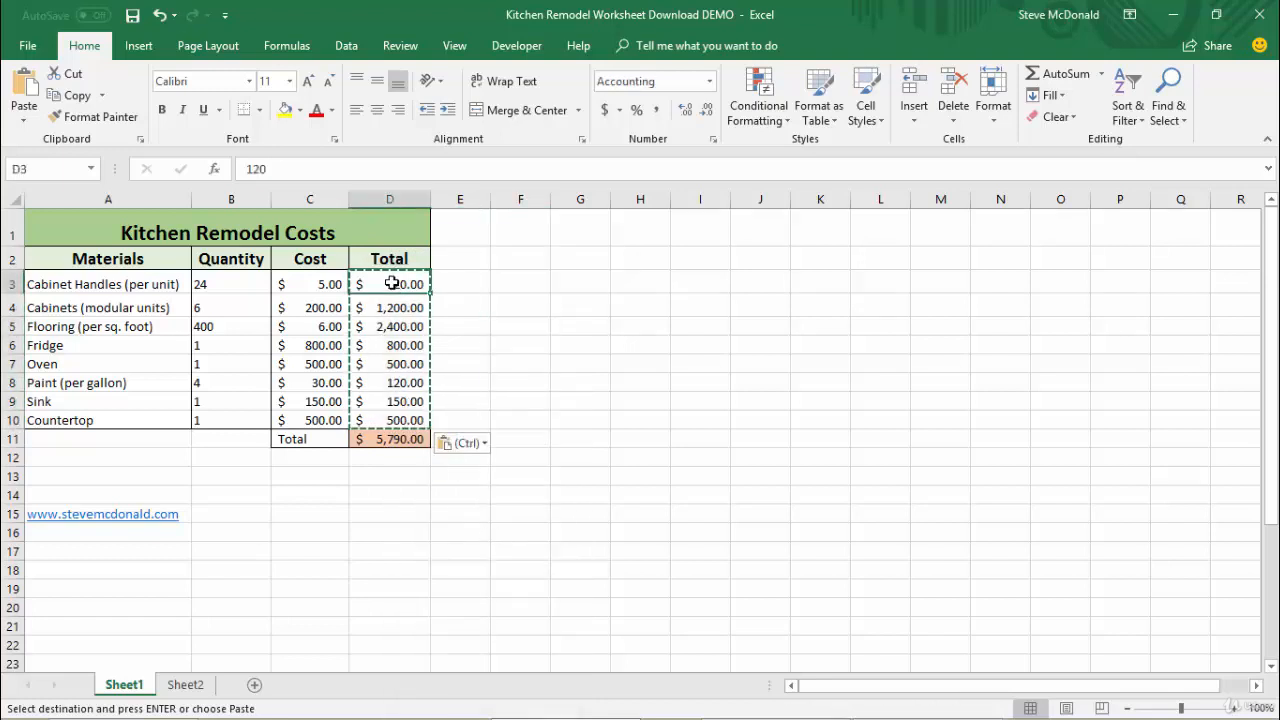
left_click(390, 308)
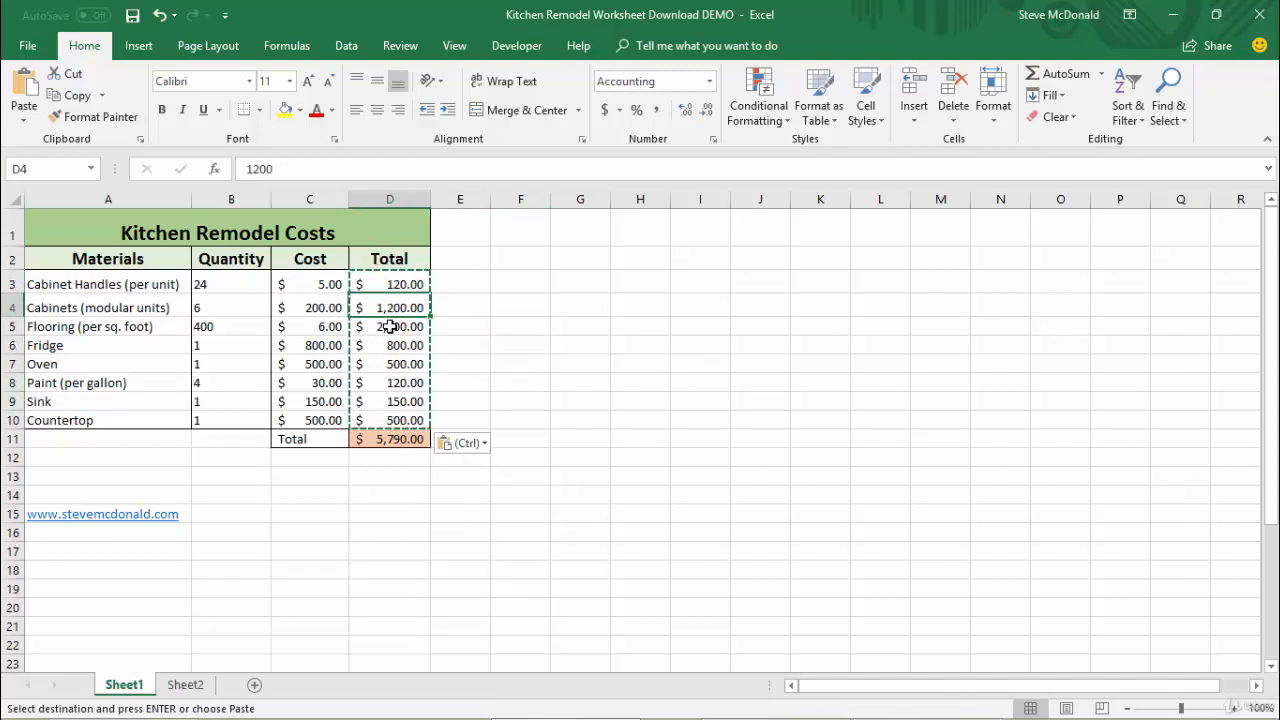
left_click(390, 328)
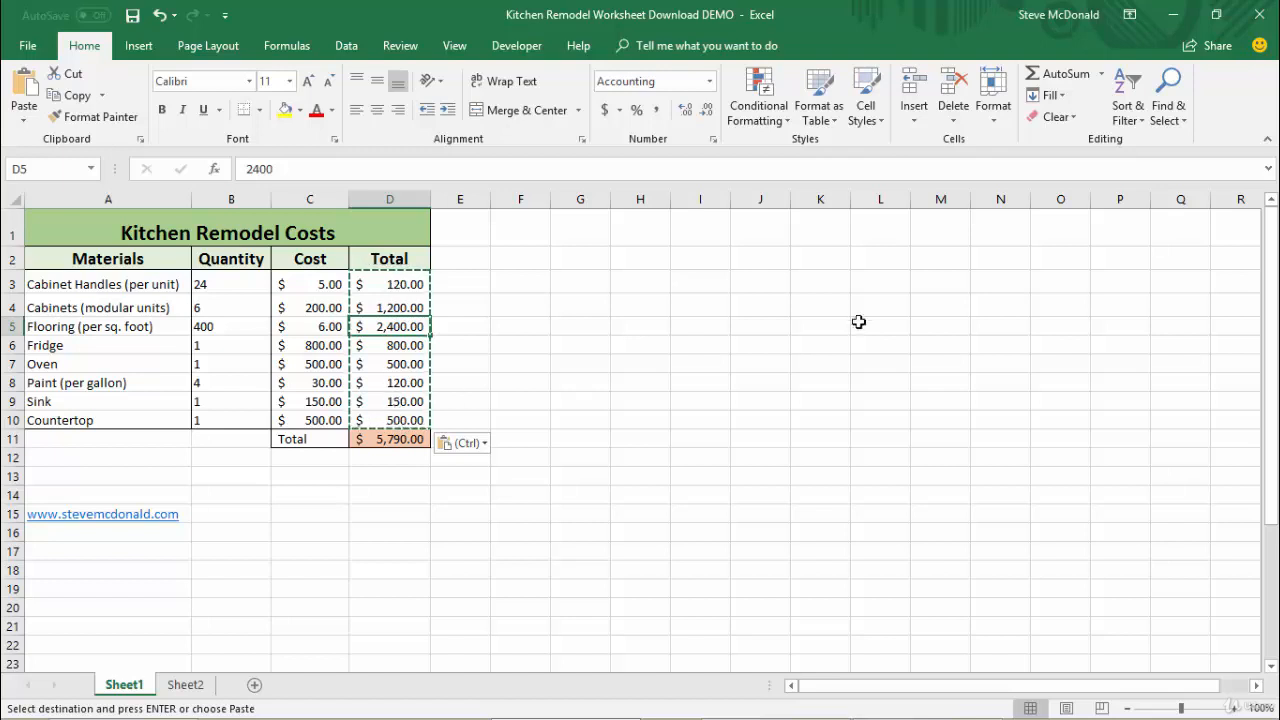
- Paste the copied totals as Values only, starting at cell K3
left_click(808, 284)
right_click(808, 286)
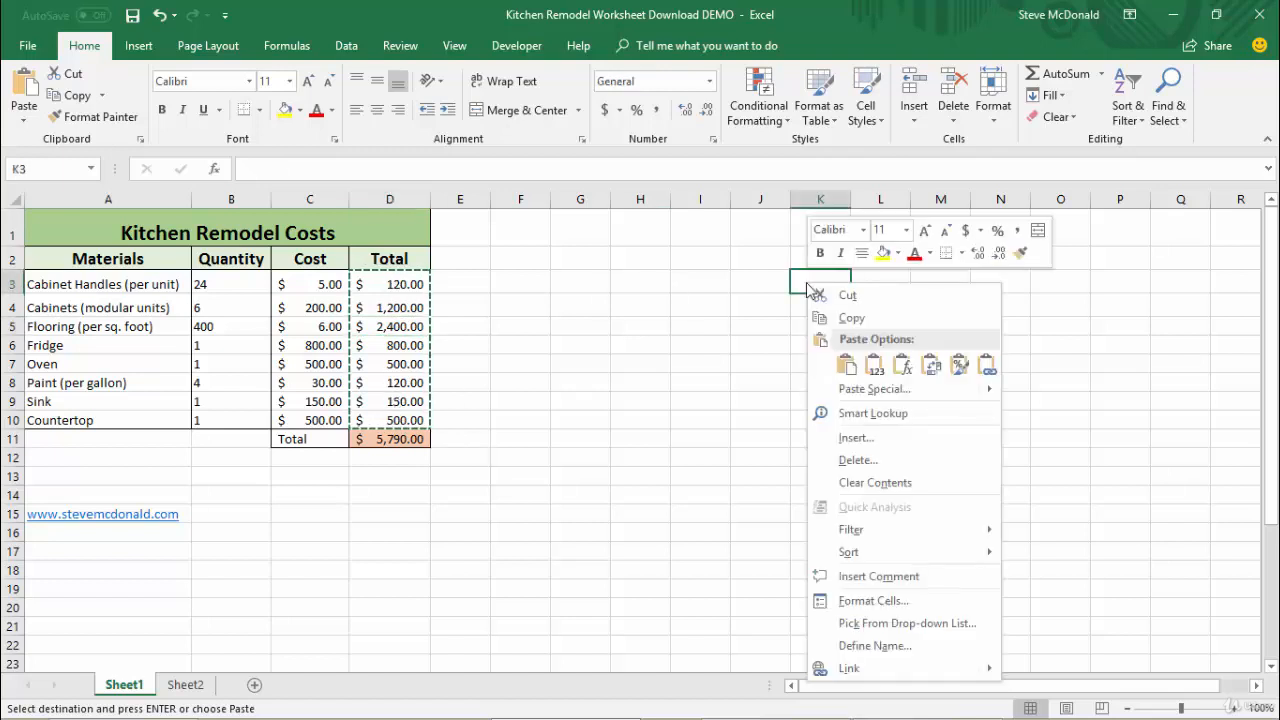
left_click(875, 367)
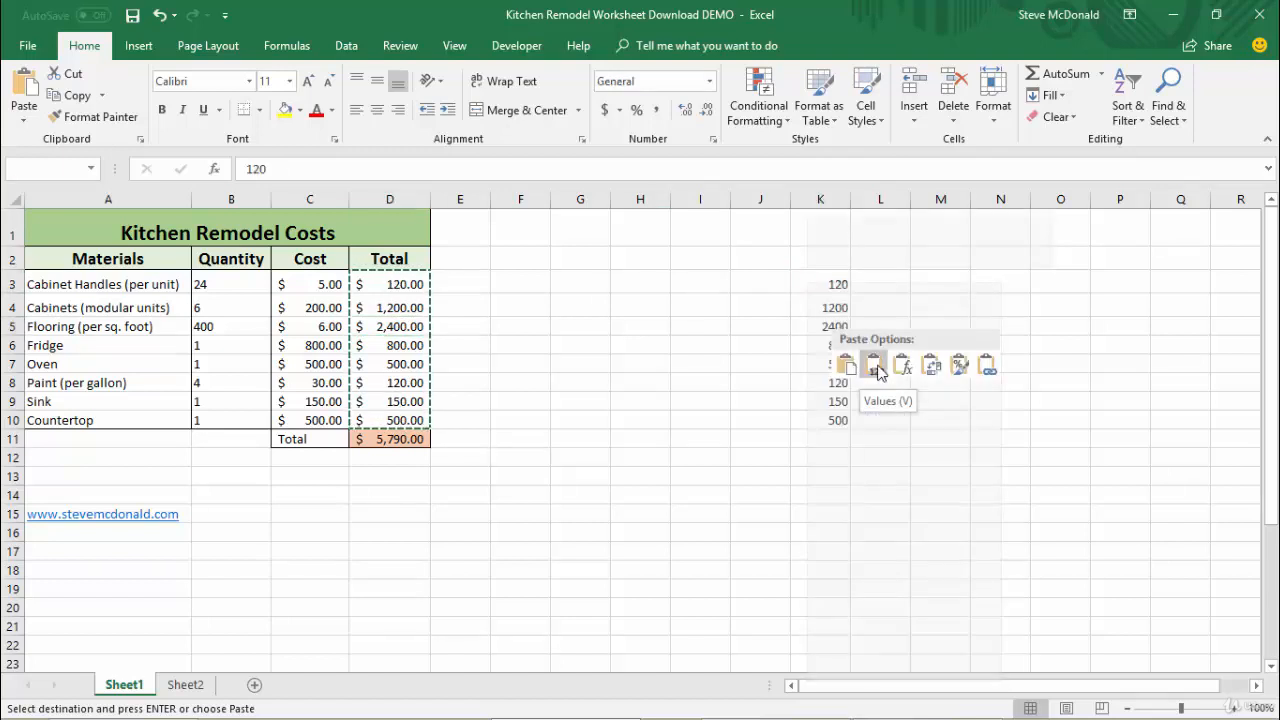
left_click(834, 511)
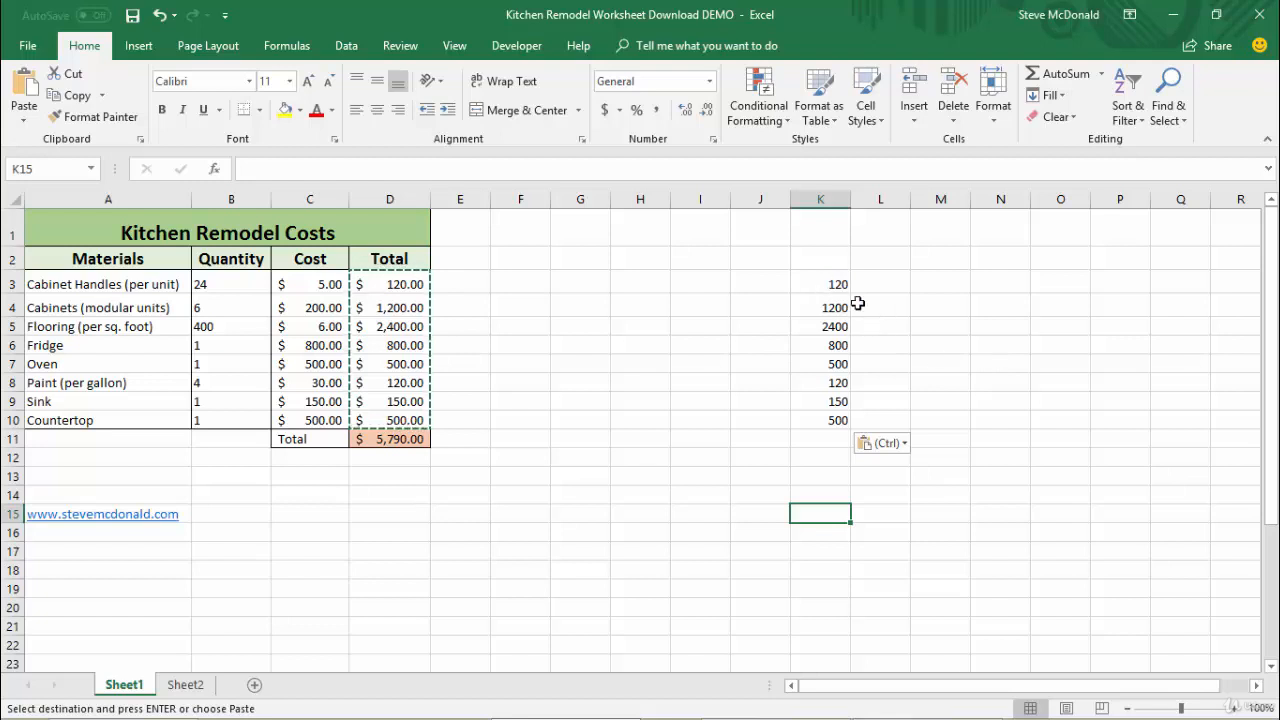
- Enter a SUM formula in N5 that adds the pasted values in K3:K5
left_click(992, 329)
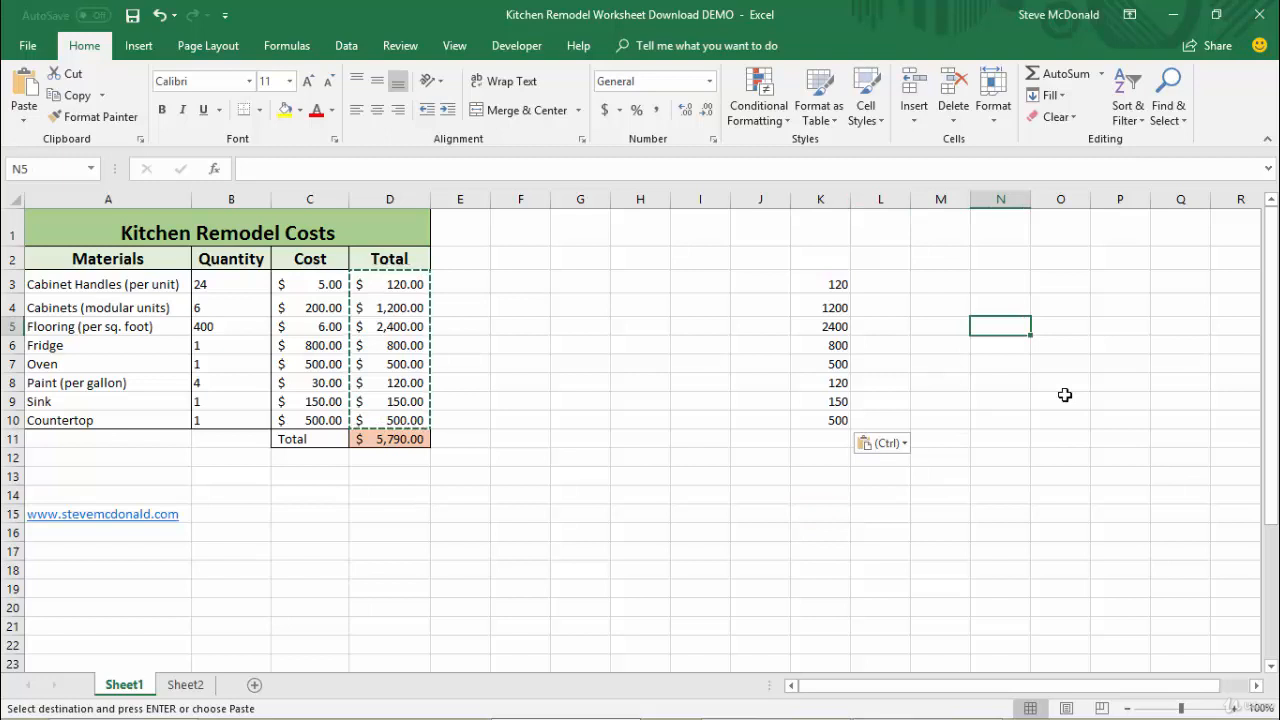
type("=s")
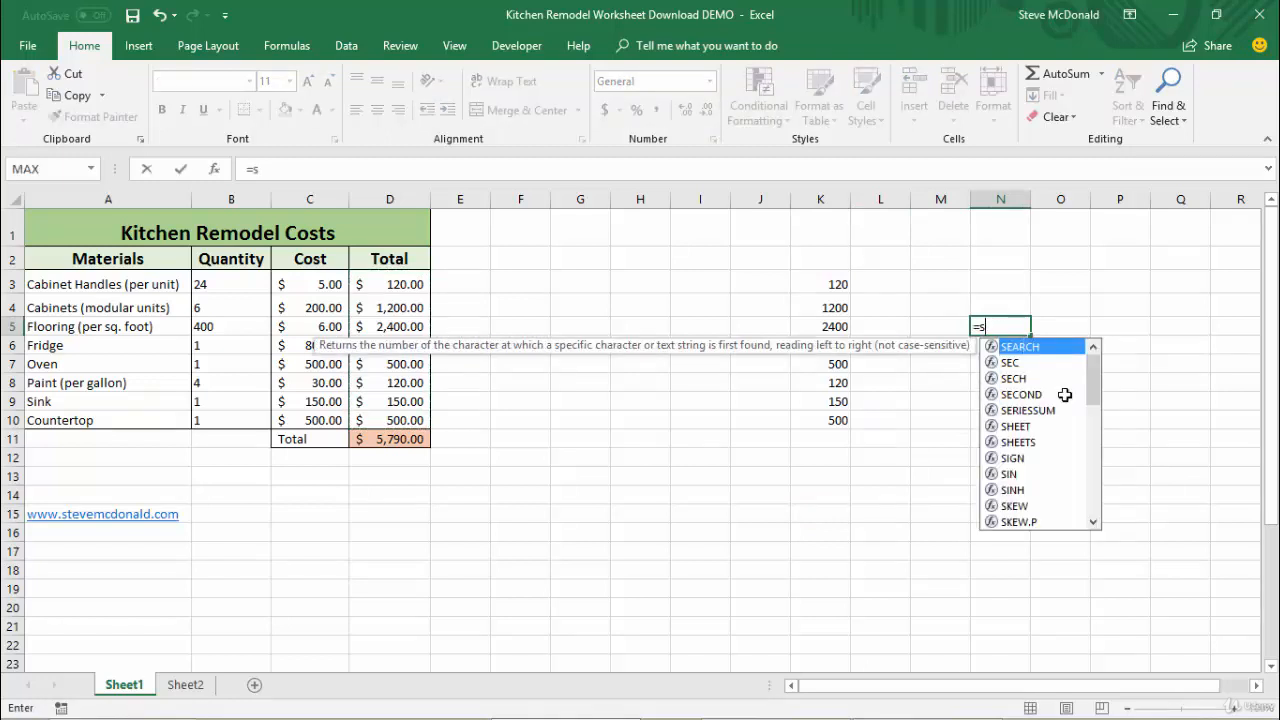
type("um")
key("Tab")
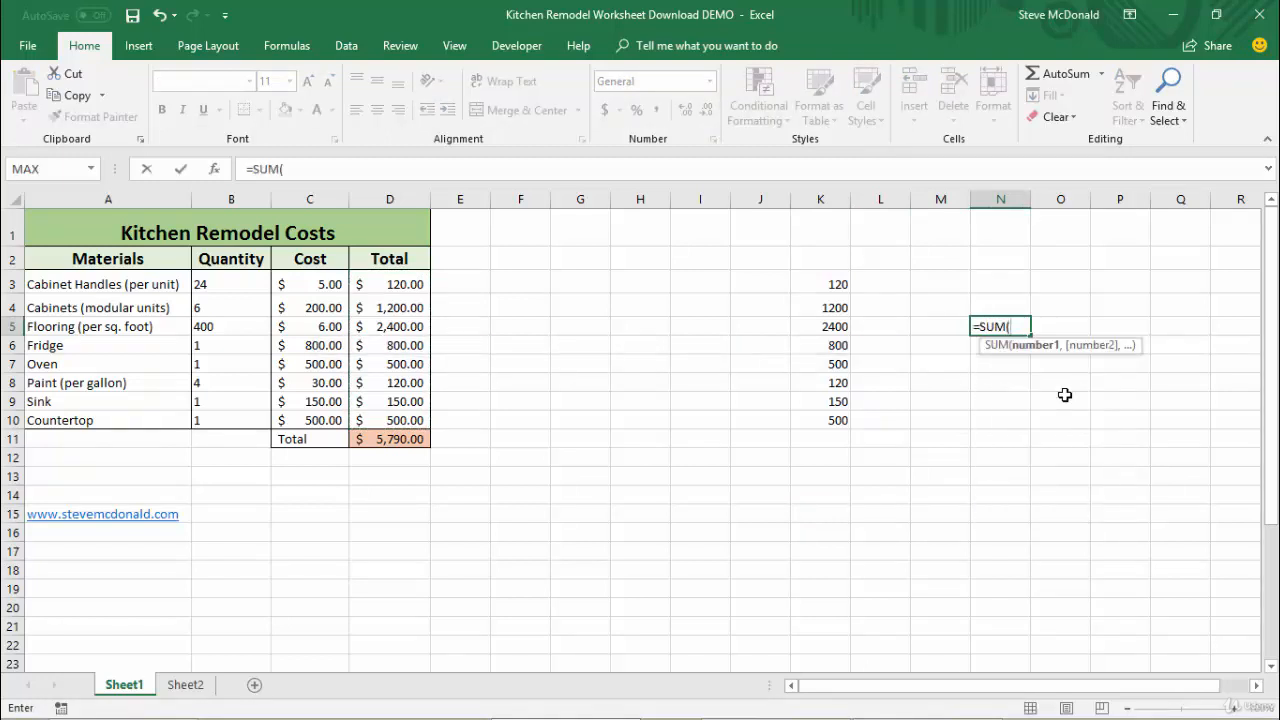
left_click_drag(826, 286, 829, 326)
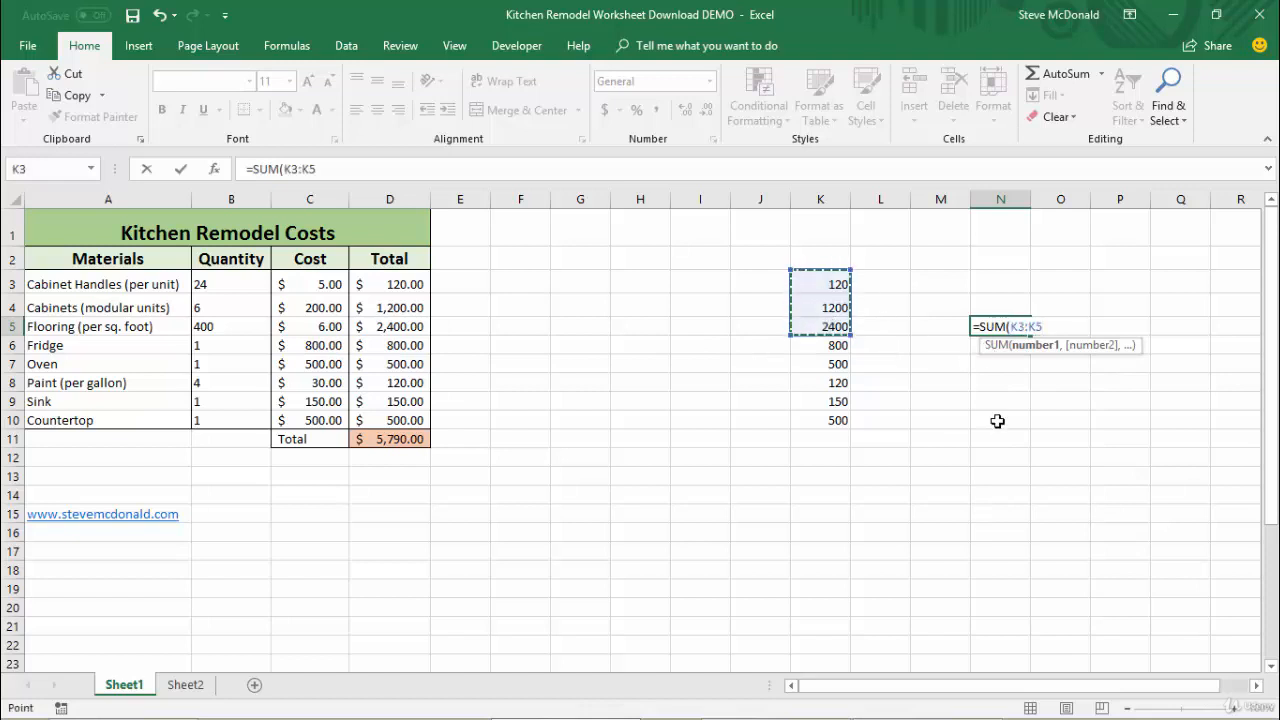
key("Return")
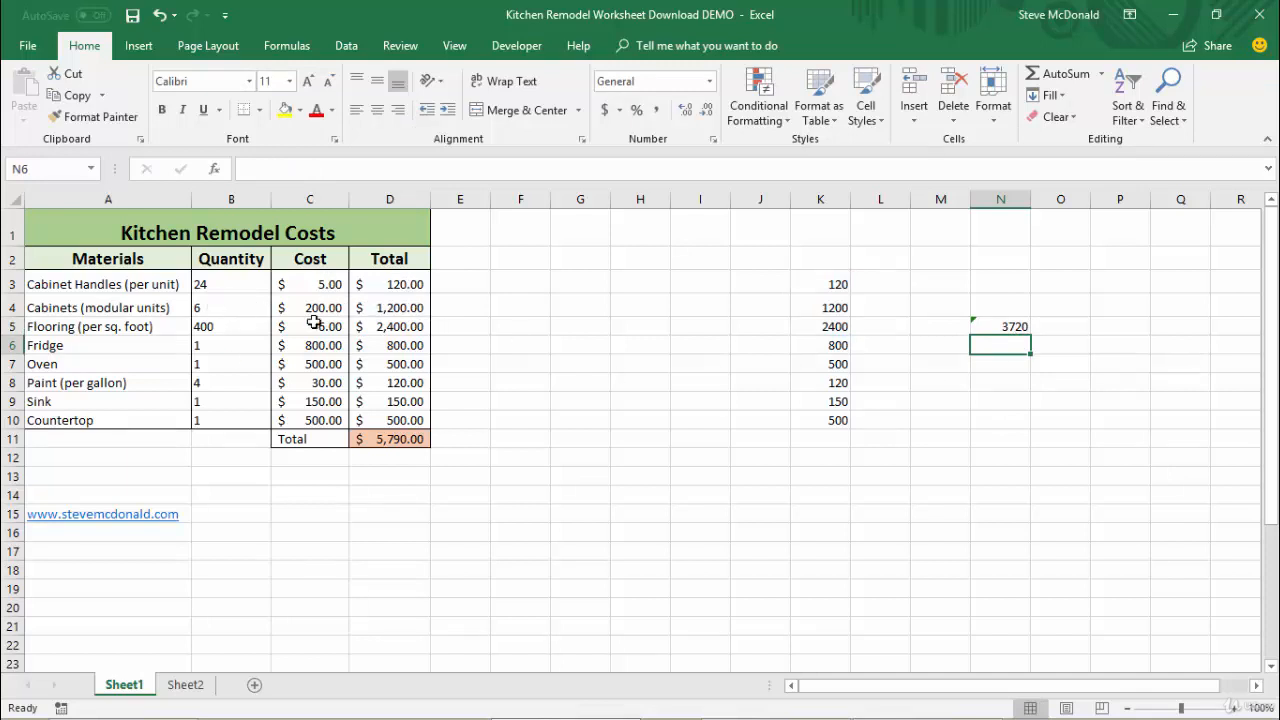
- Set the Cabinets (modular units) quantity in B4 to 8
left_click(218, 311)
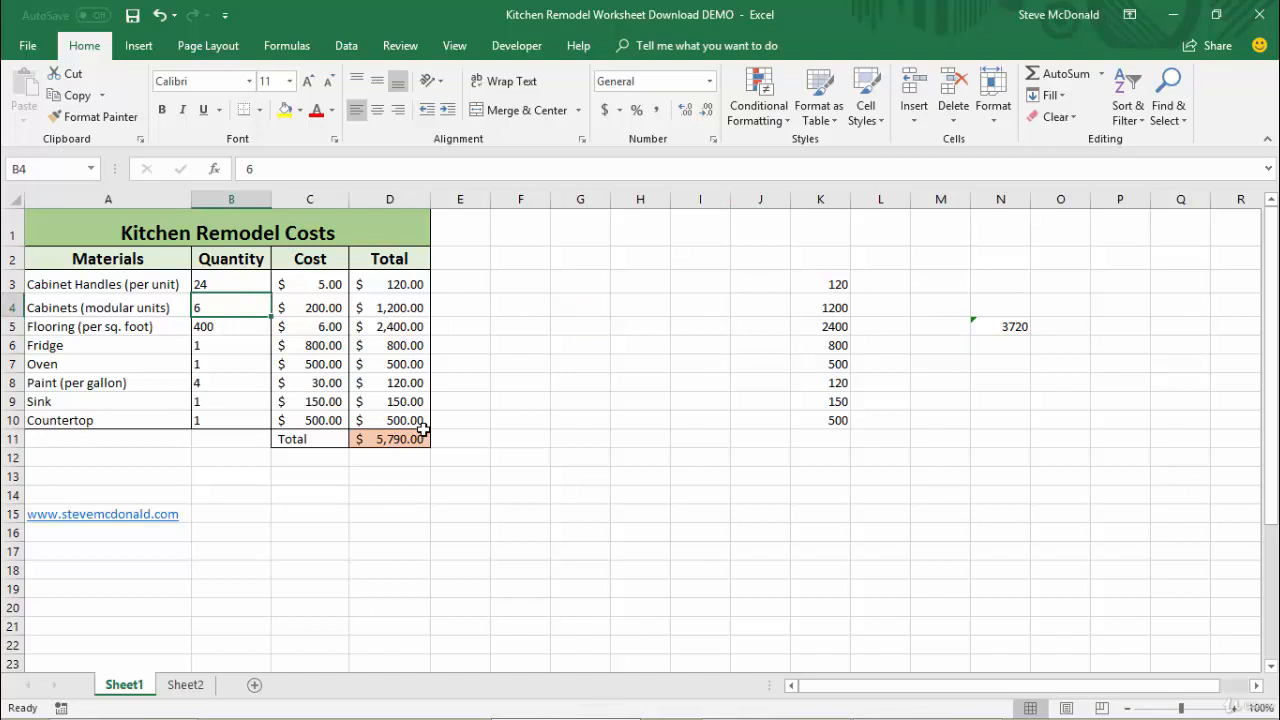
type("8")
key("Return")
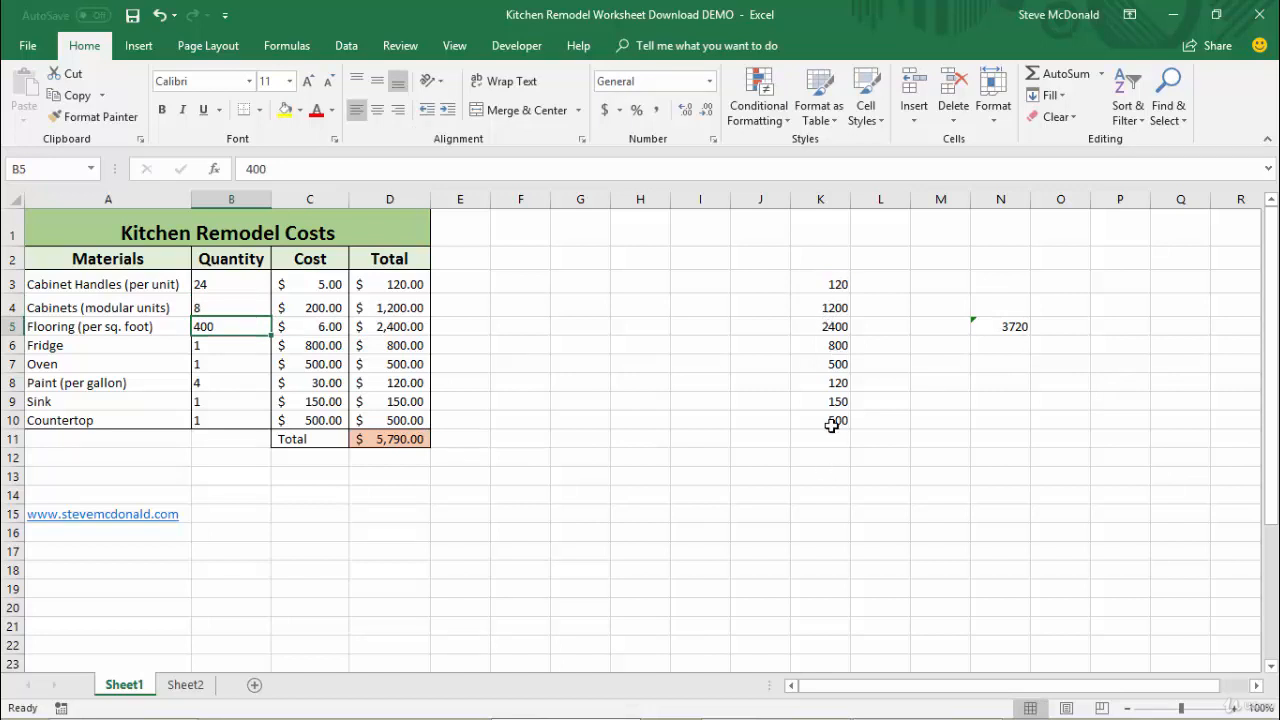
key("Up")
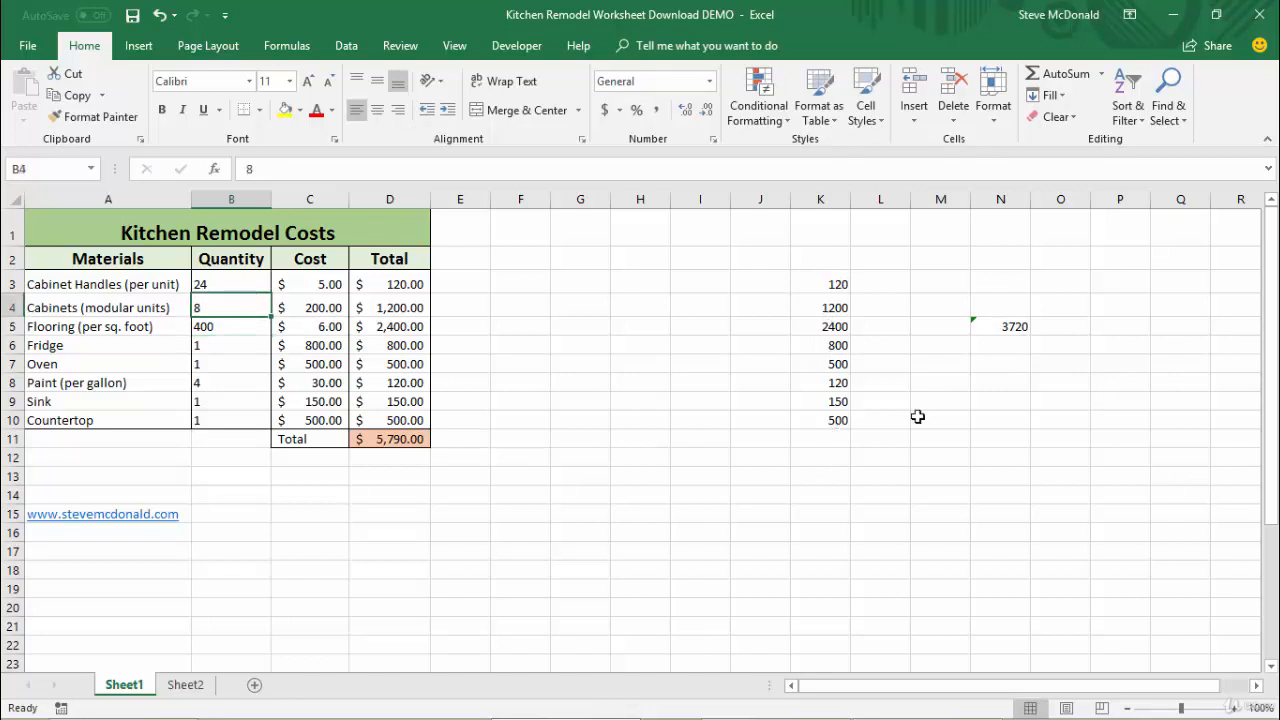
- Copy the table range A1:D10 and review the Paste Special options at F4 without pasting
left_click(63, 231)
left_click_drag(213, 316, 395, 420)
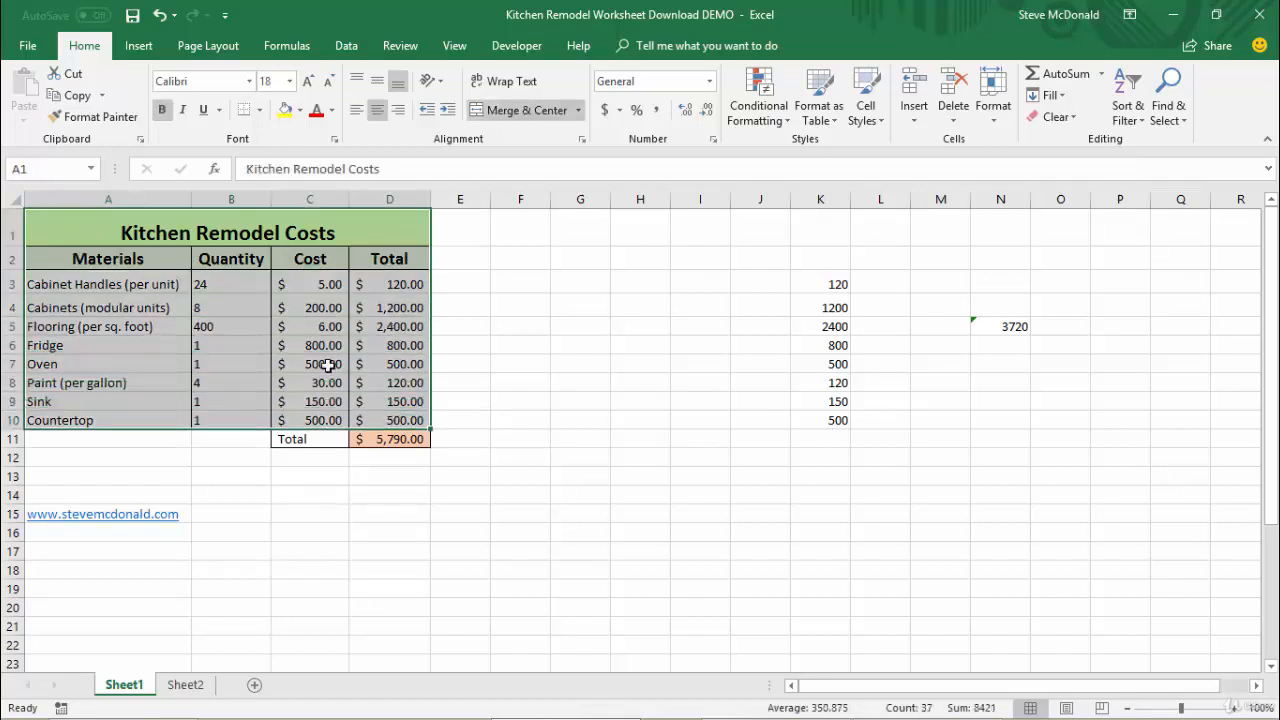
right_click(329, 366)
key("Escape")
key("ctrl+c")
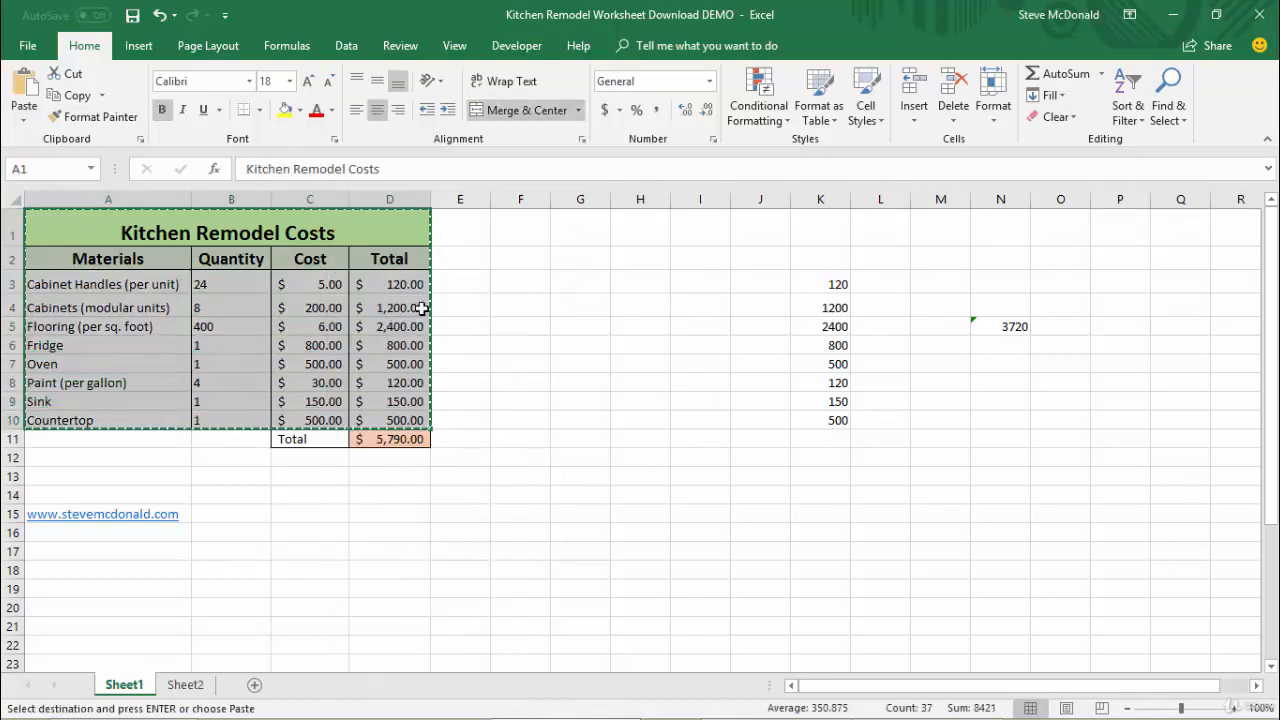
right_click(535, 308)
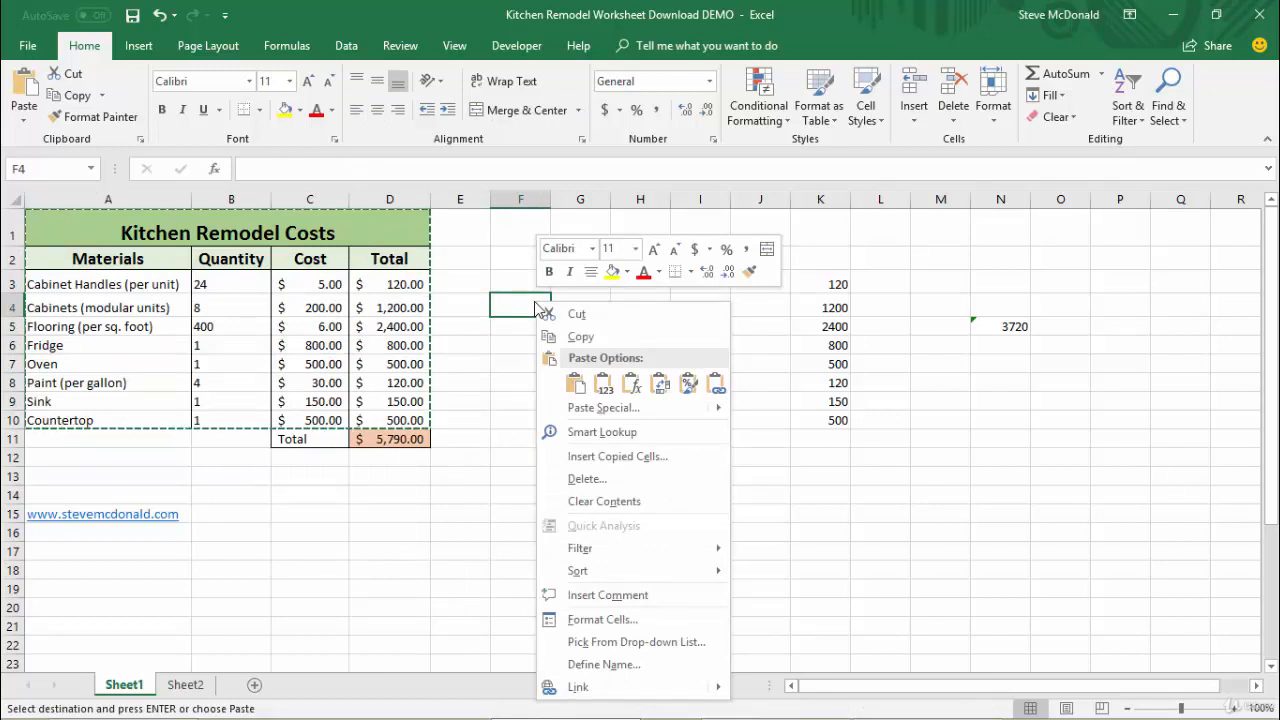
left_click(612, 407)
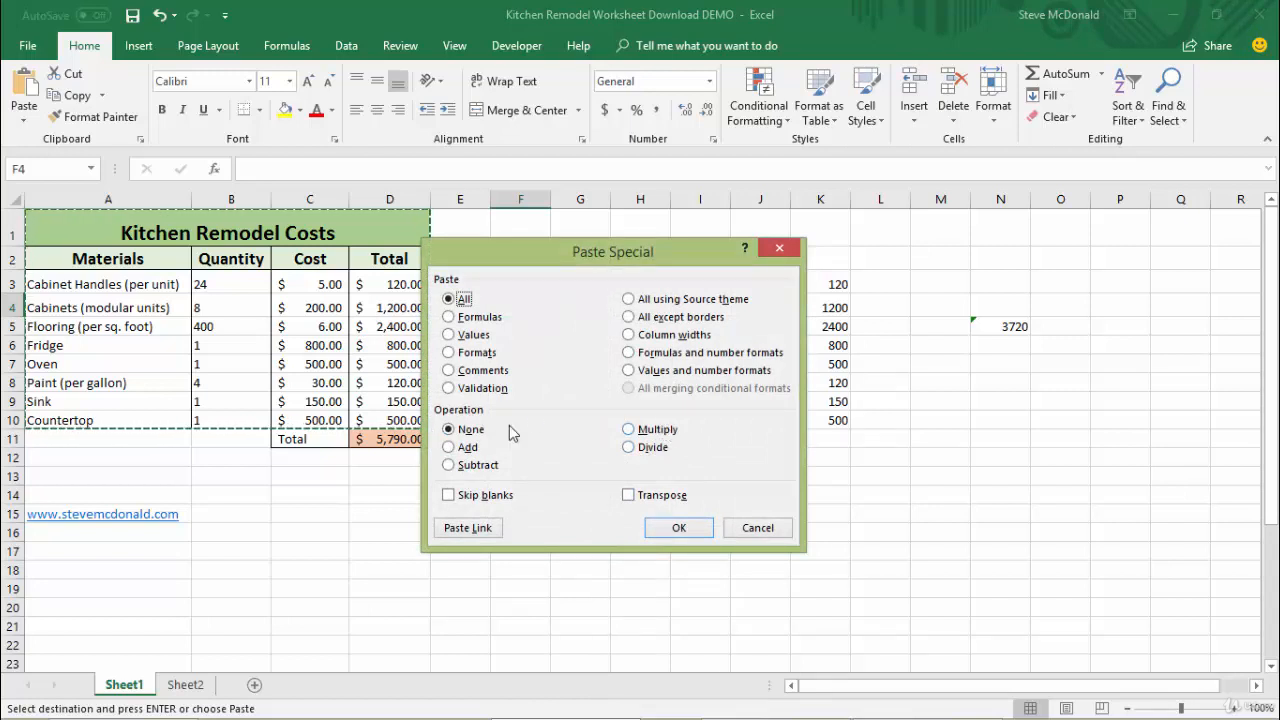
left_click(760, 528)
left_click(826, 287)
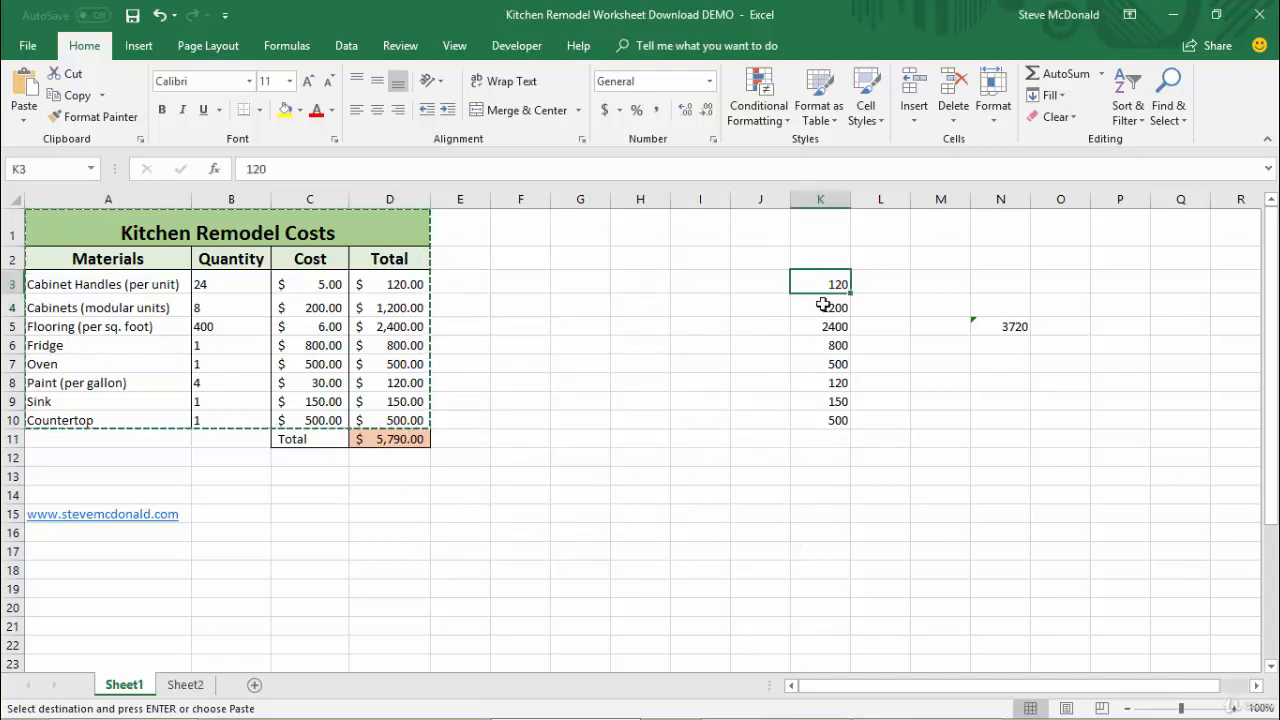
left_click_drag(822, 305, 820, 424)
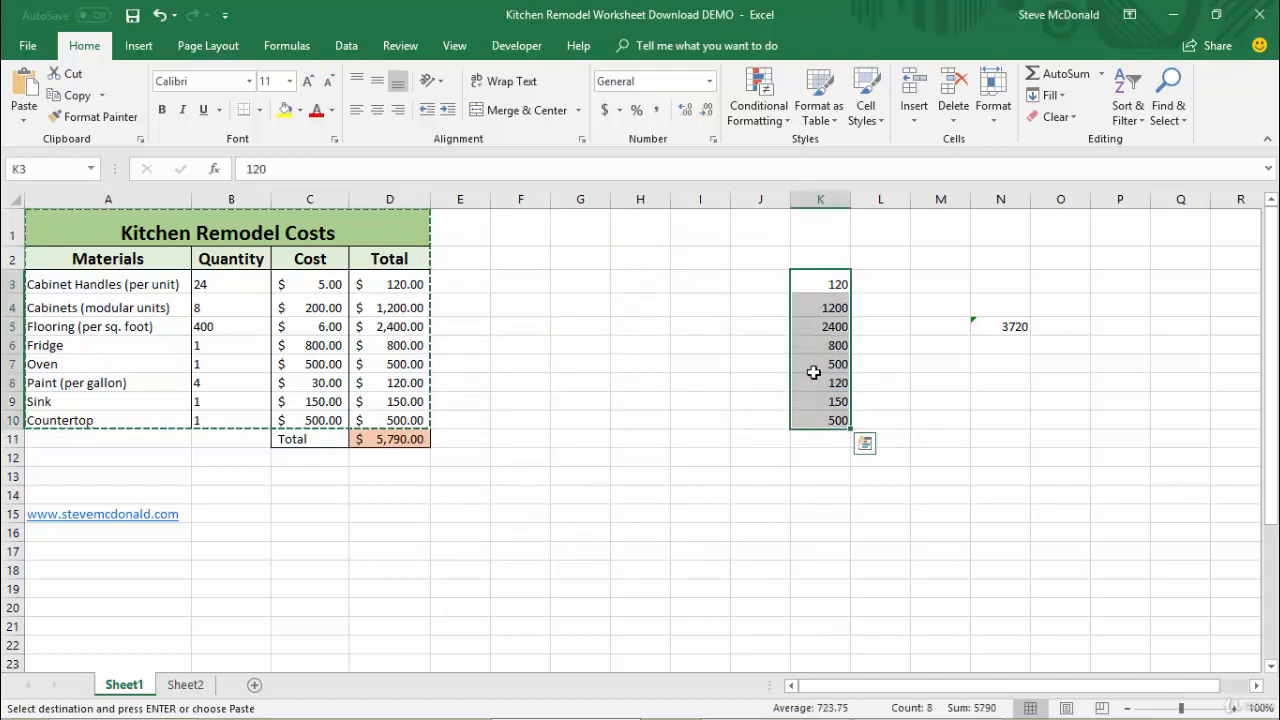
right_click(813, 372)
left_click(845, 352)
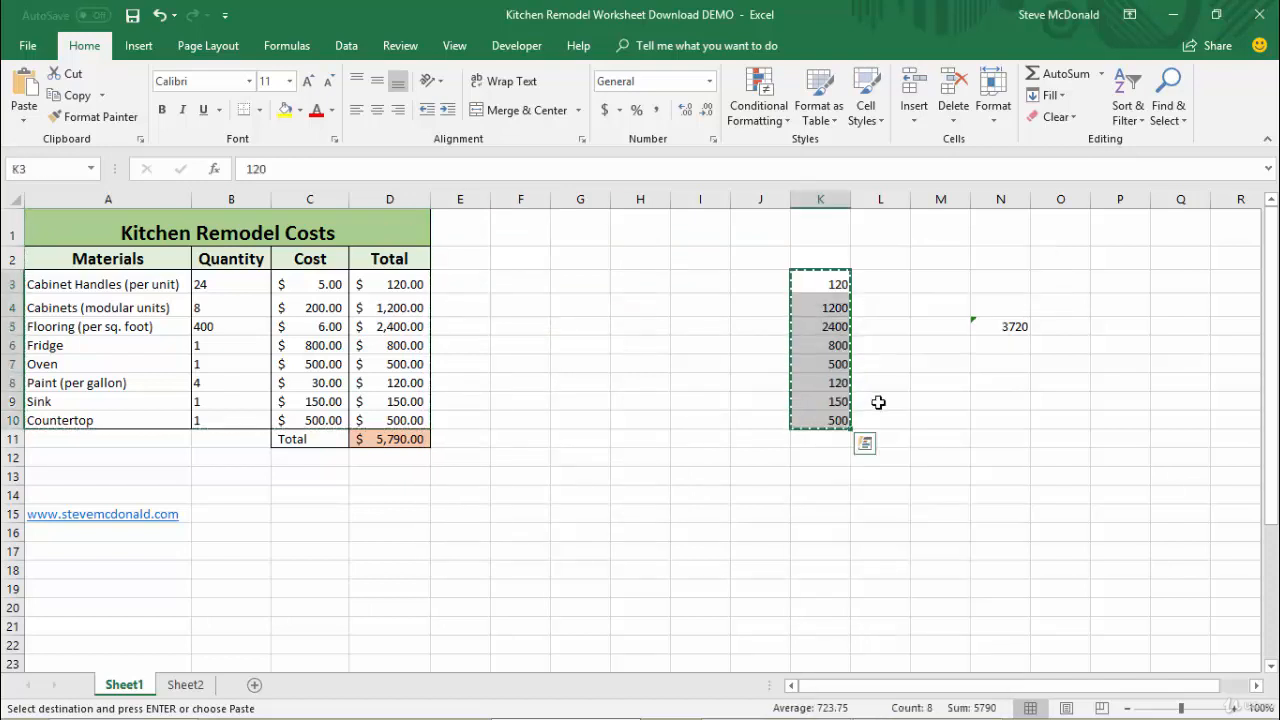
left_click(695, 284)
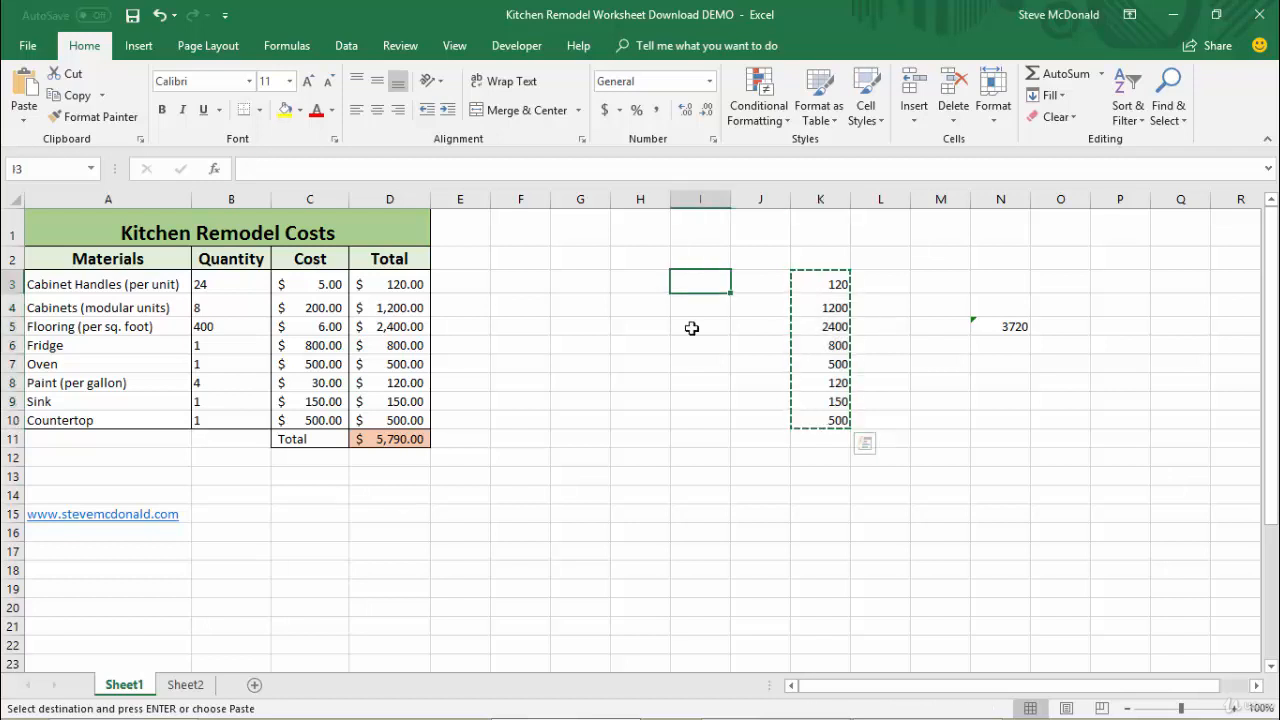
left_click_drag(691, 328, 694, 417)
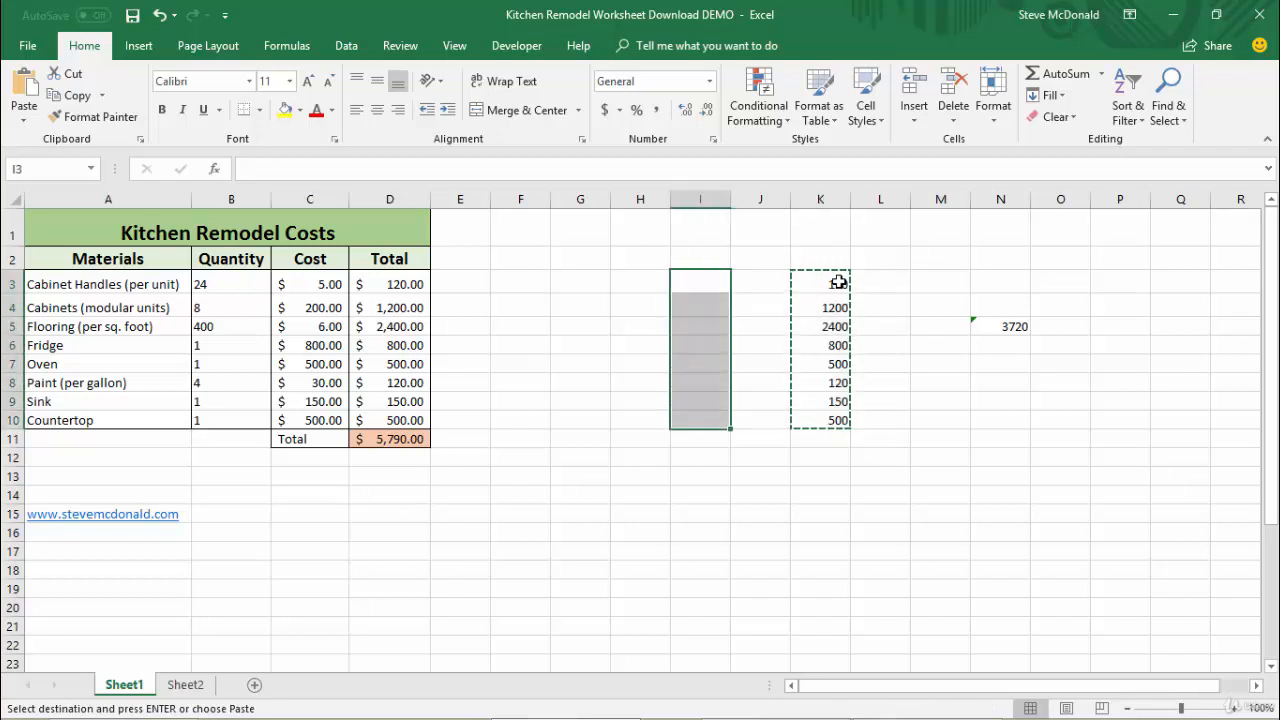
- Enter -1 in I3 and fill it down through I10
left_click(694, 285)
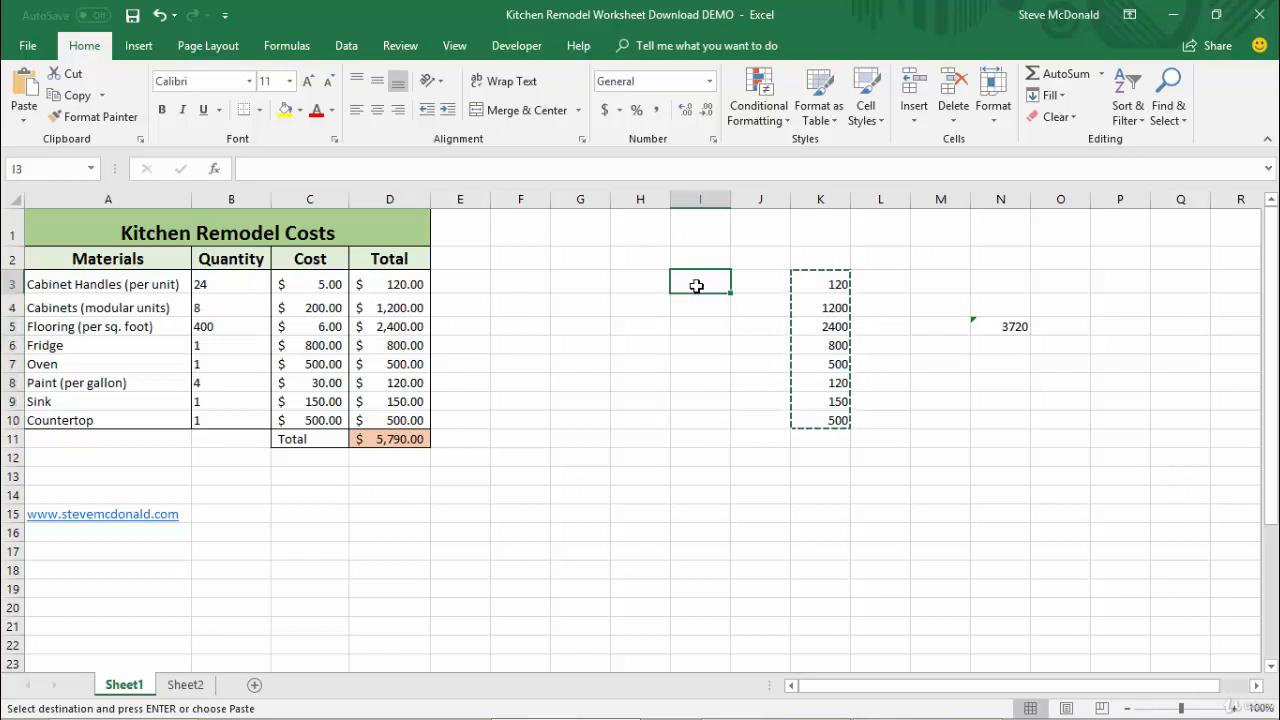
type("-1")
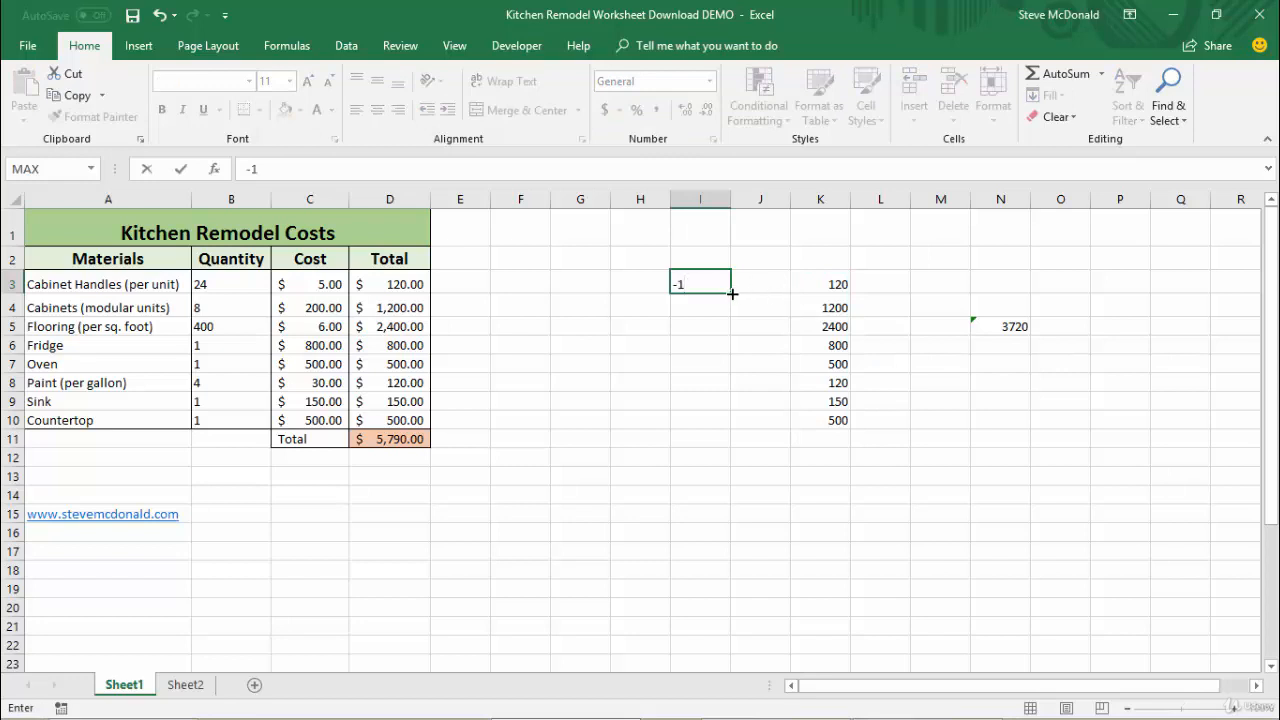
left_click_drag(732, 293, 722, 427)
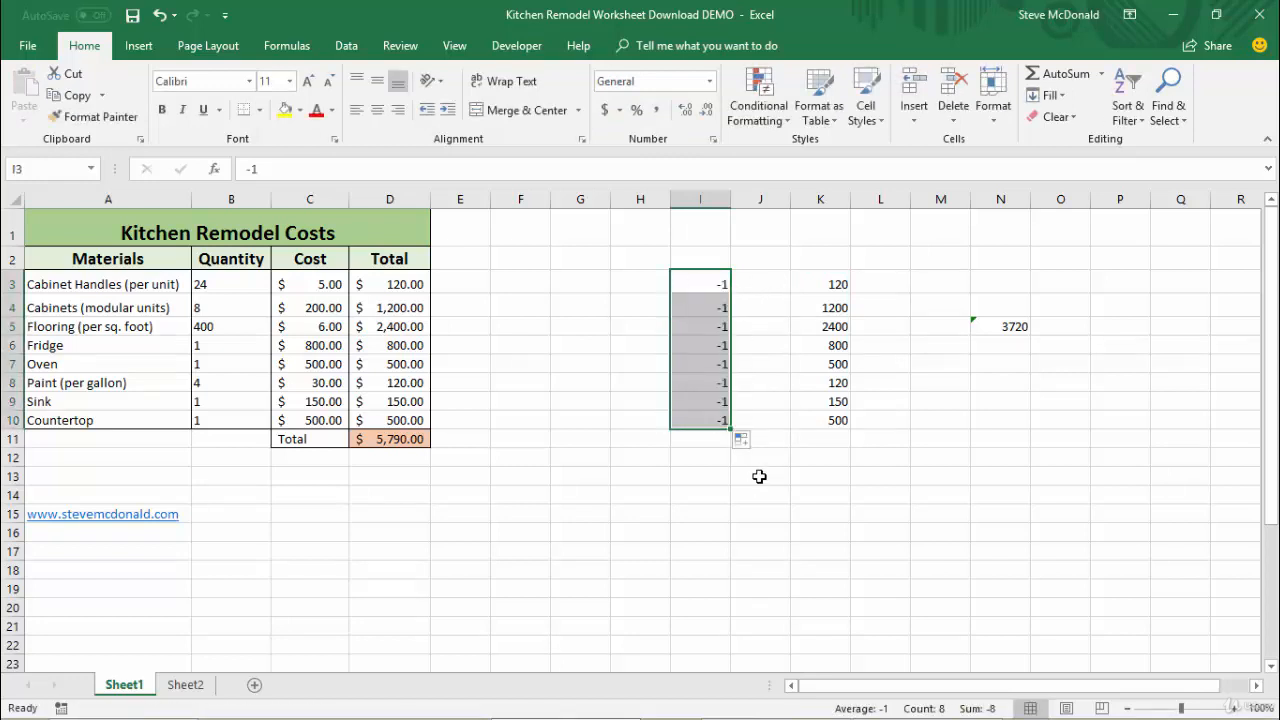
right_click(689, 283)
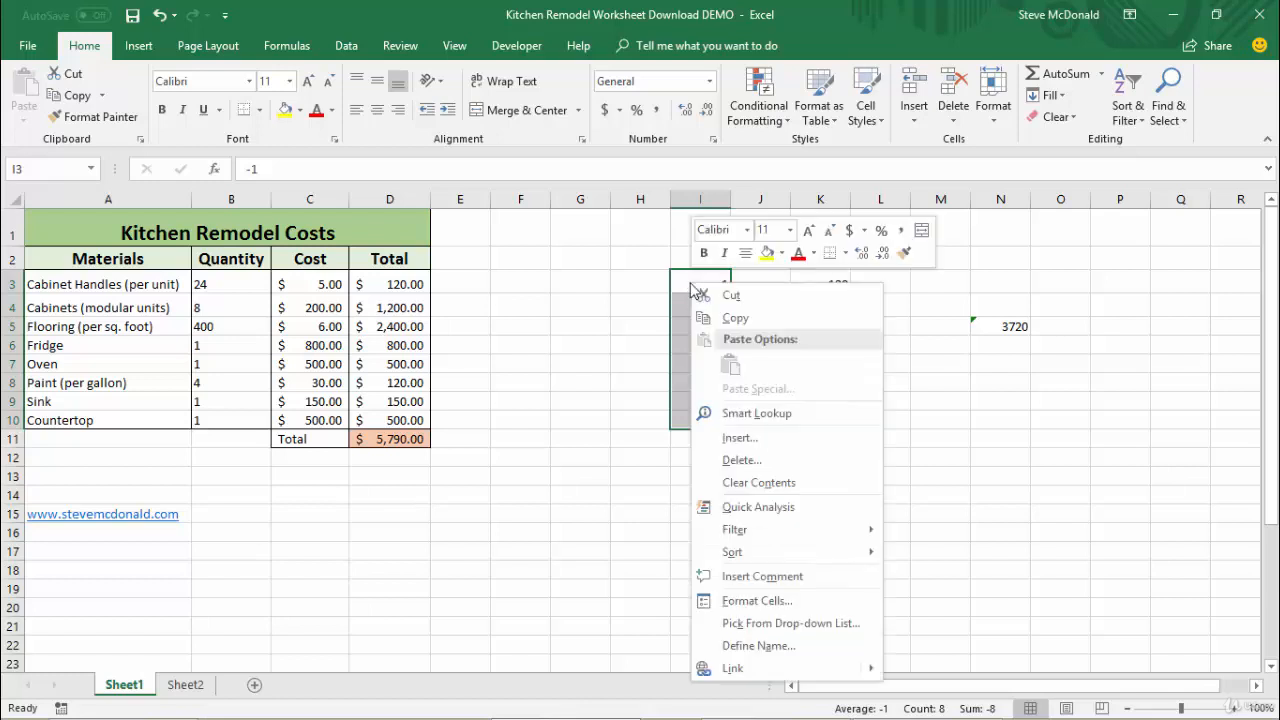
key("Escape")
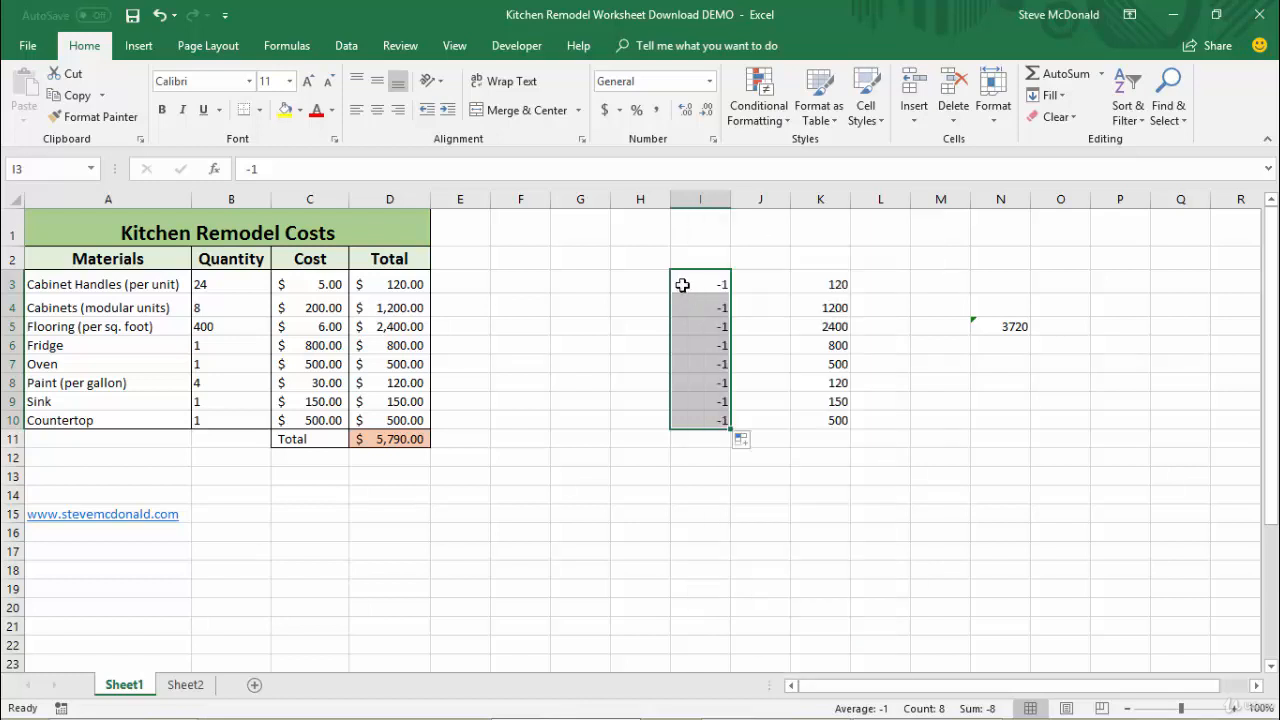
- Copy K3:K10 and paste it over I3:I10 using Paste Special with the Multiply operation, ending copy mode
left_click_drag(817, 284, 820, 420)
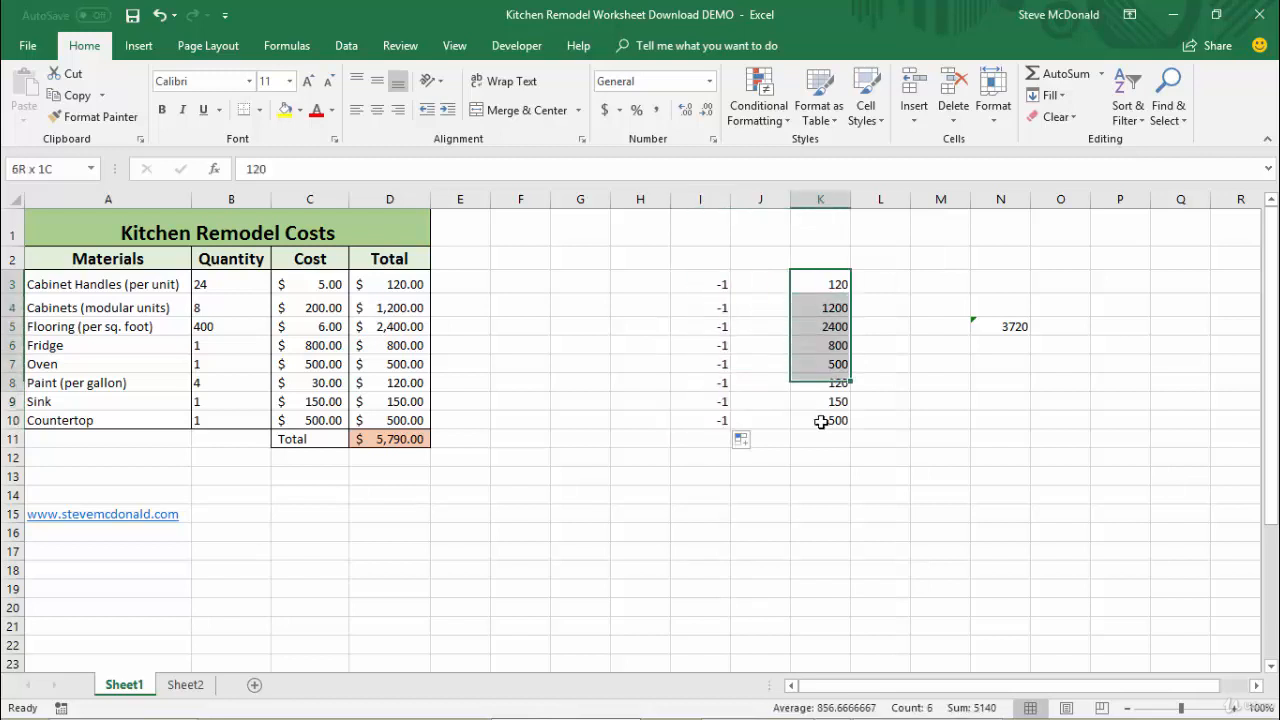
right_click(827, 390)
left_click(862, 351)
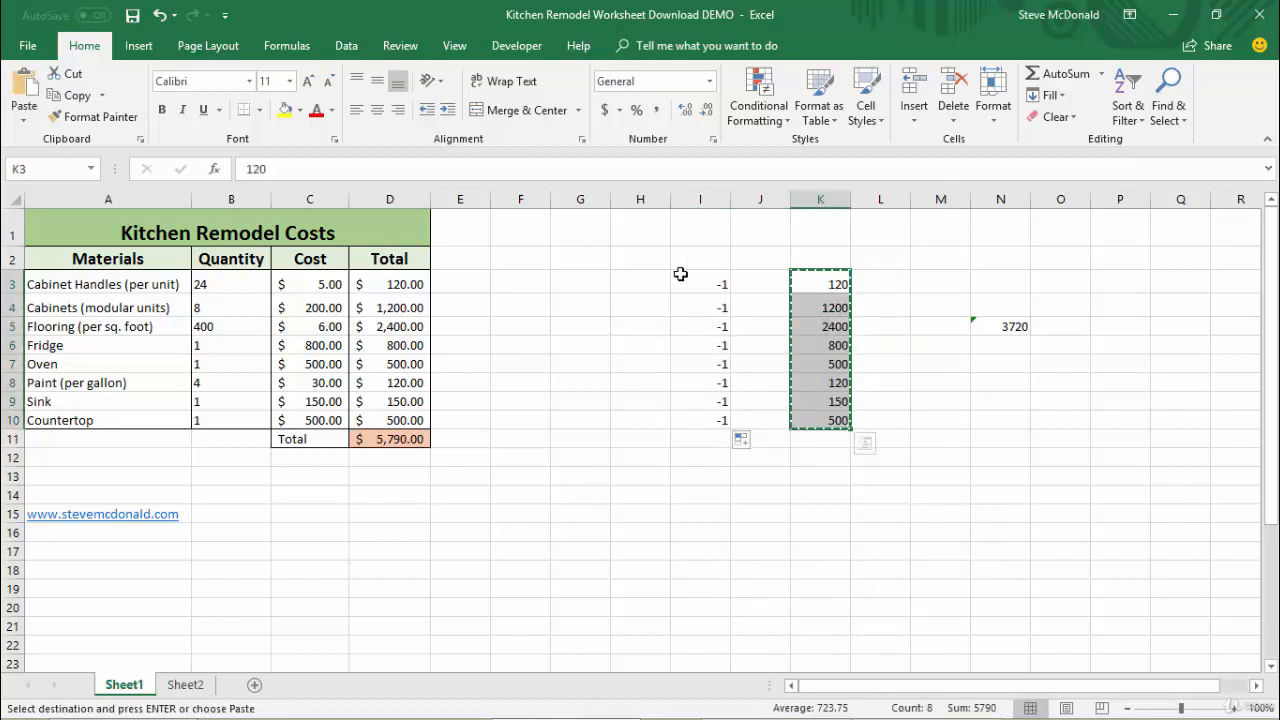
left_click_drag(691, 284, 689, 414)
right_click(689, 372)
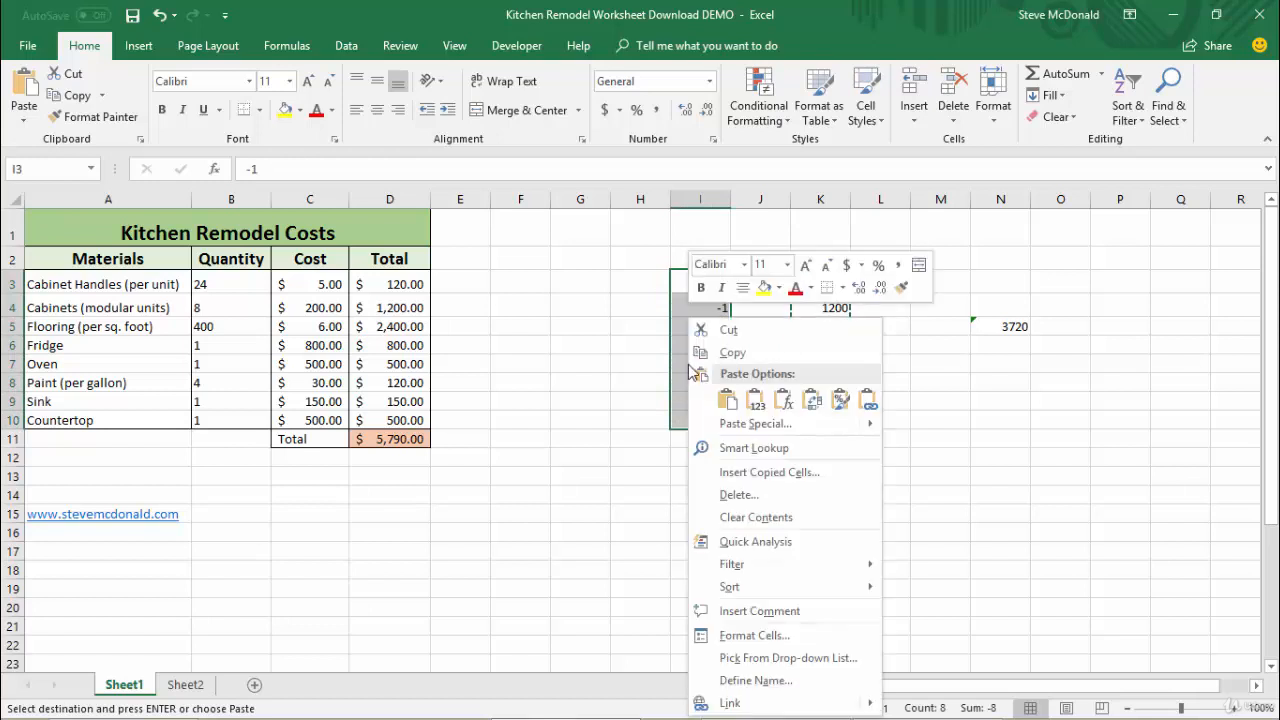
left_click(755, 424)
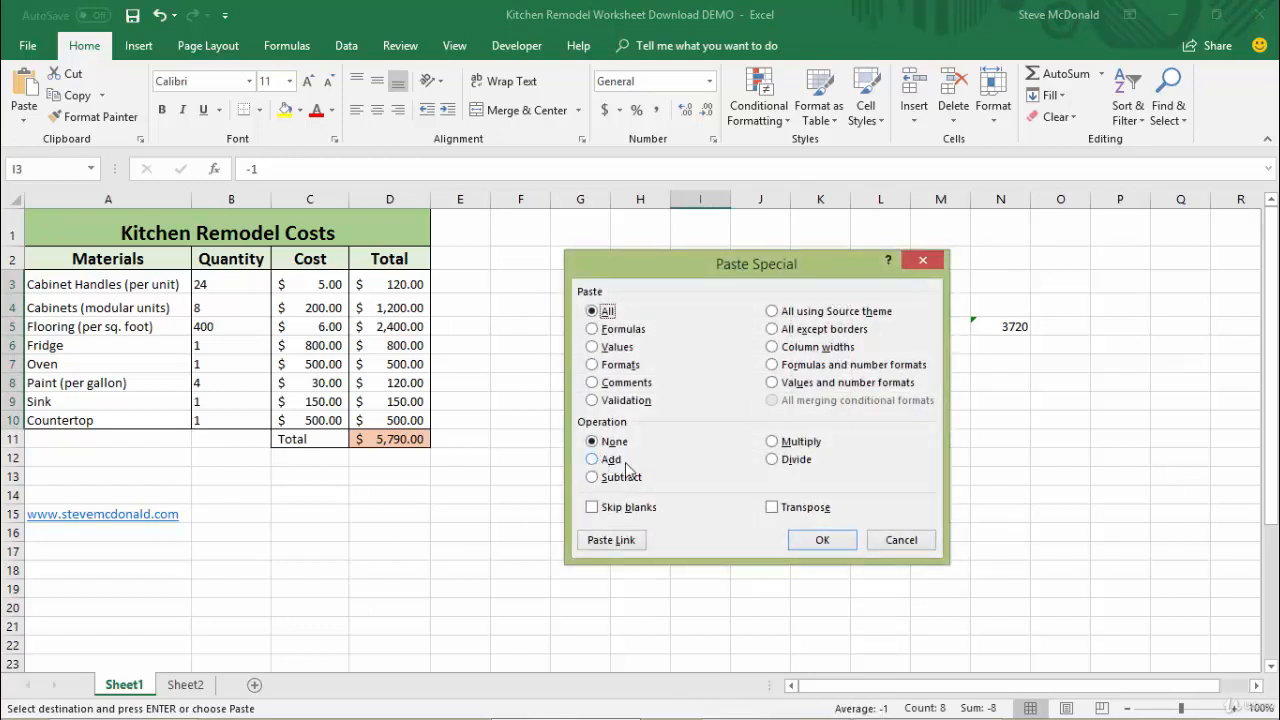
left_click(772, 442)
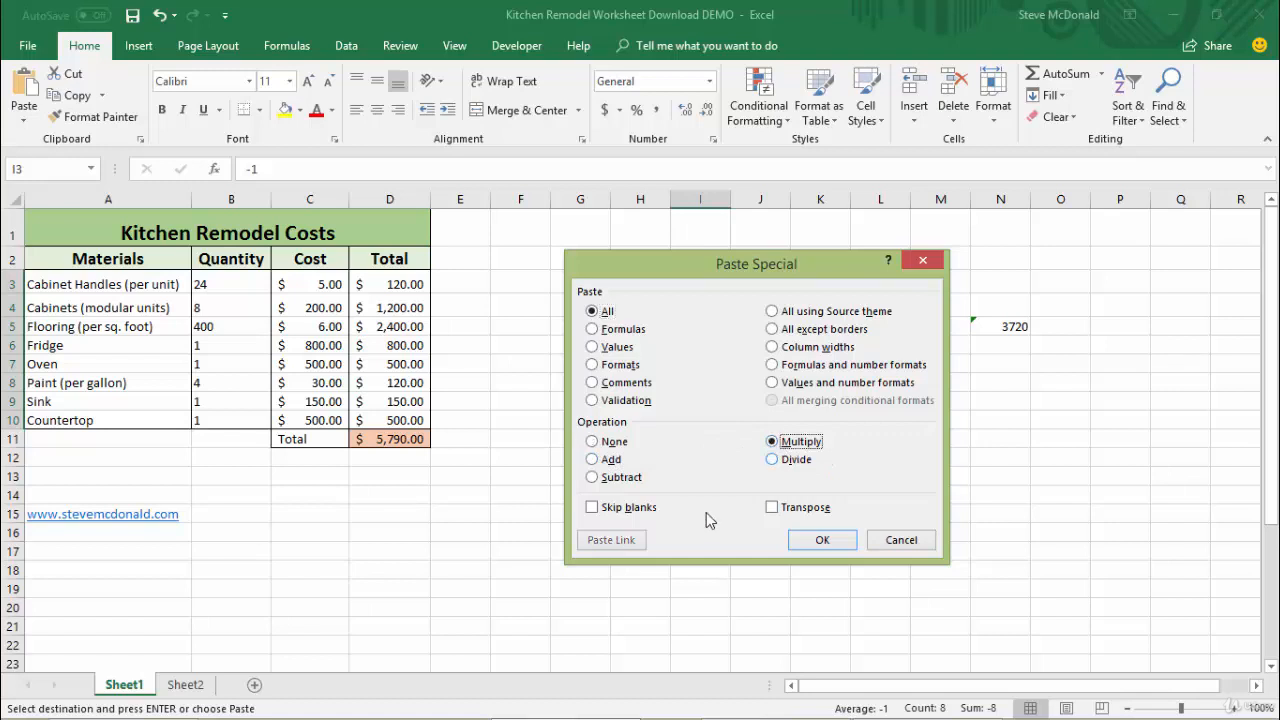
left_click_drag(731, 276, 379, 227)
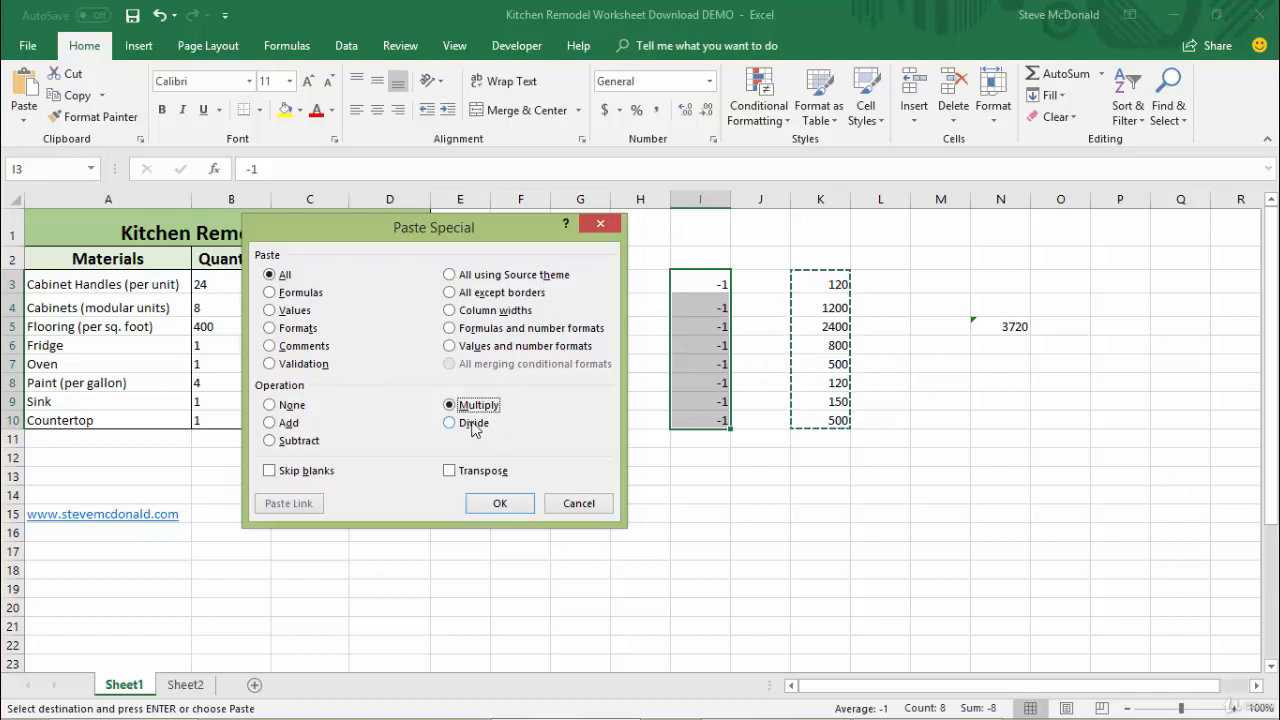
left_click(499, 503)
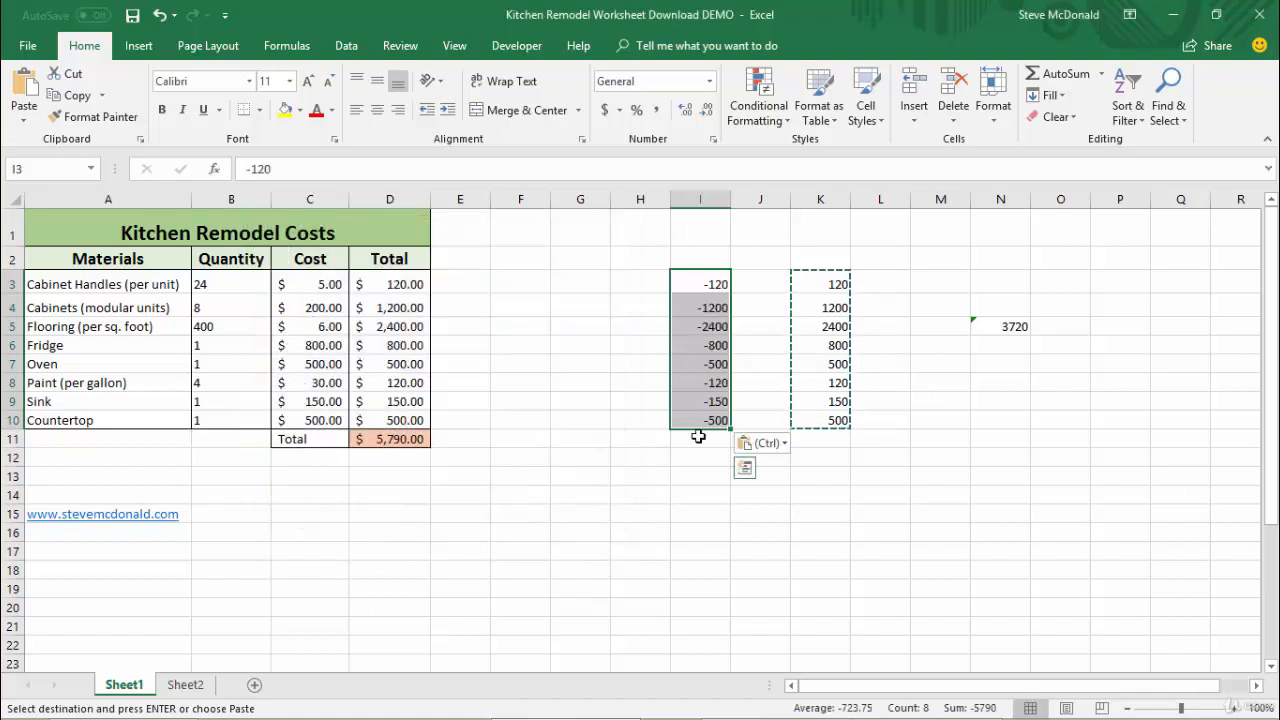
left_click(636, 400)
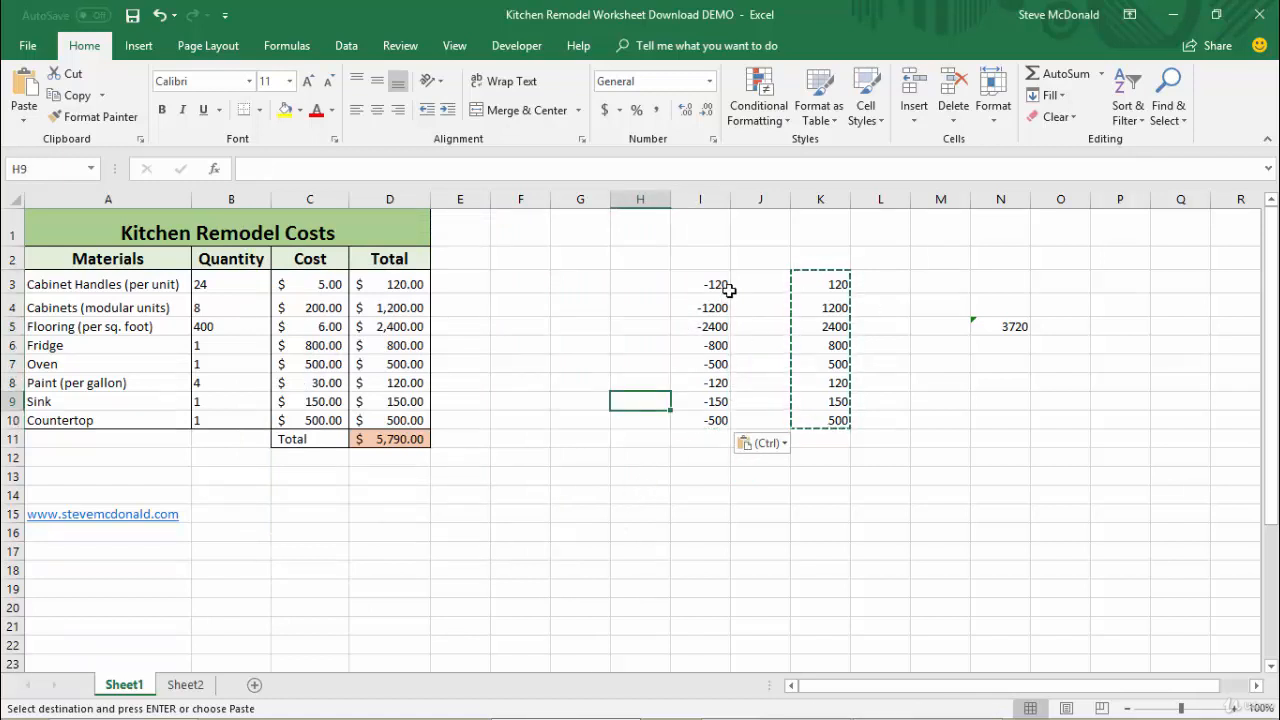
key("Escape")
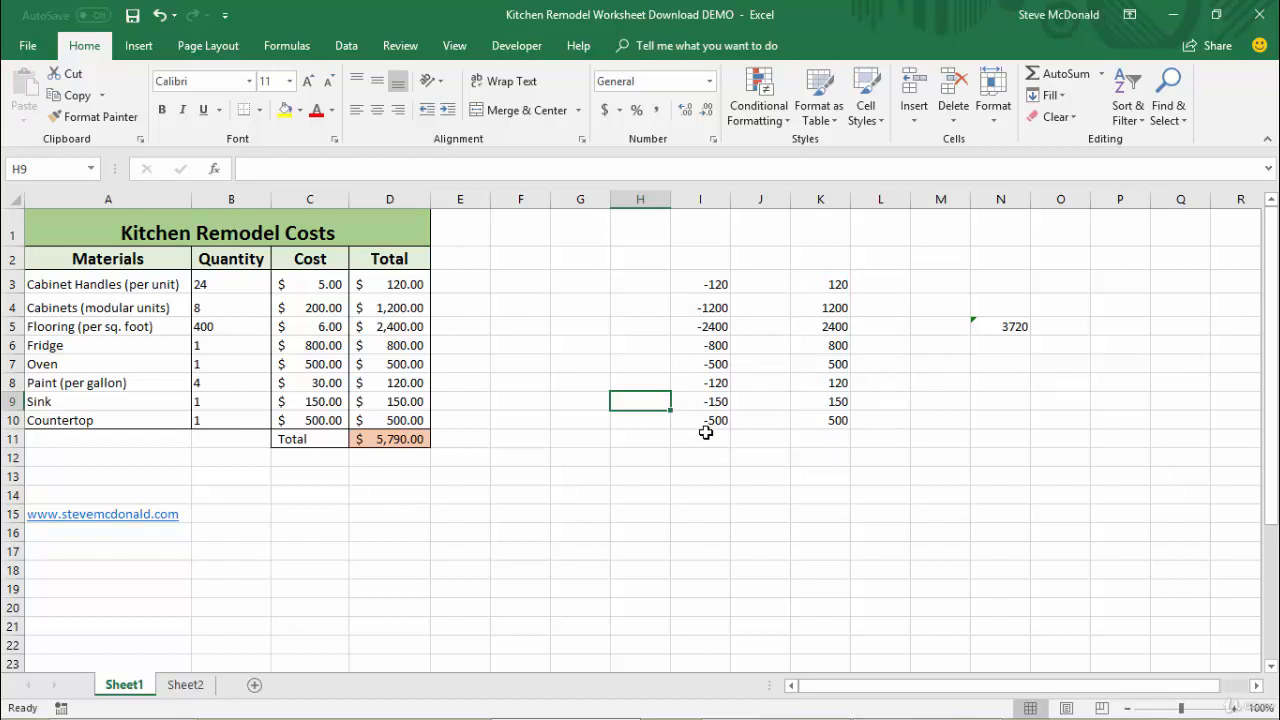
- Copy the negative values in I3:I10 and open the Paste Special options for F5
left_click_drag(700, 285, 711, 420)
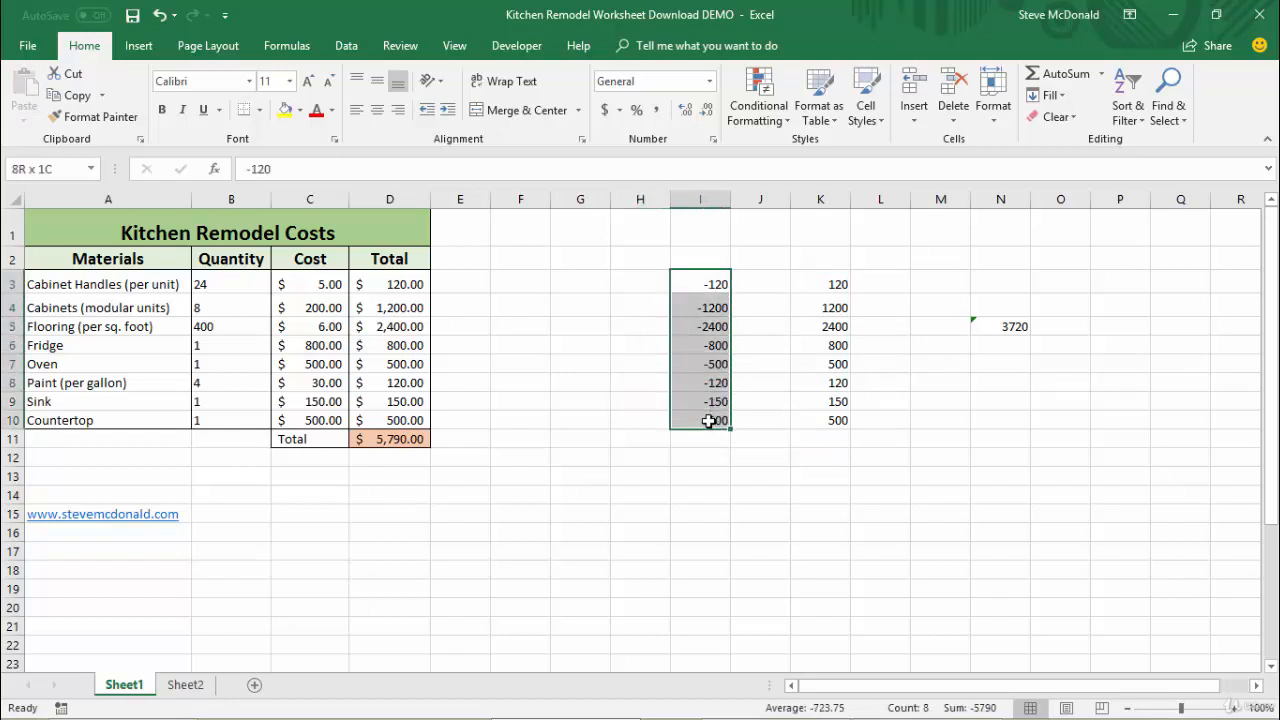
right_click(700, 398)
left_click(748, 353)
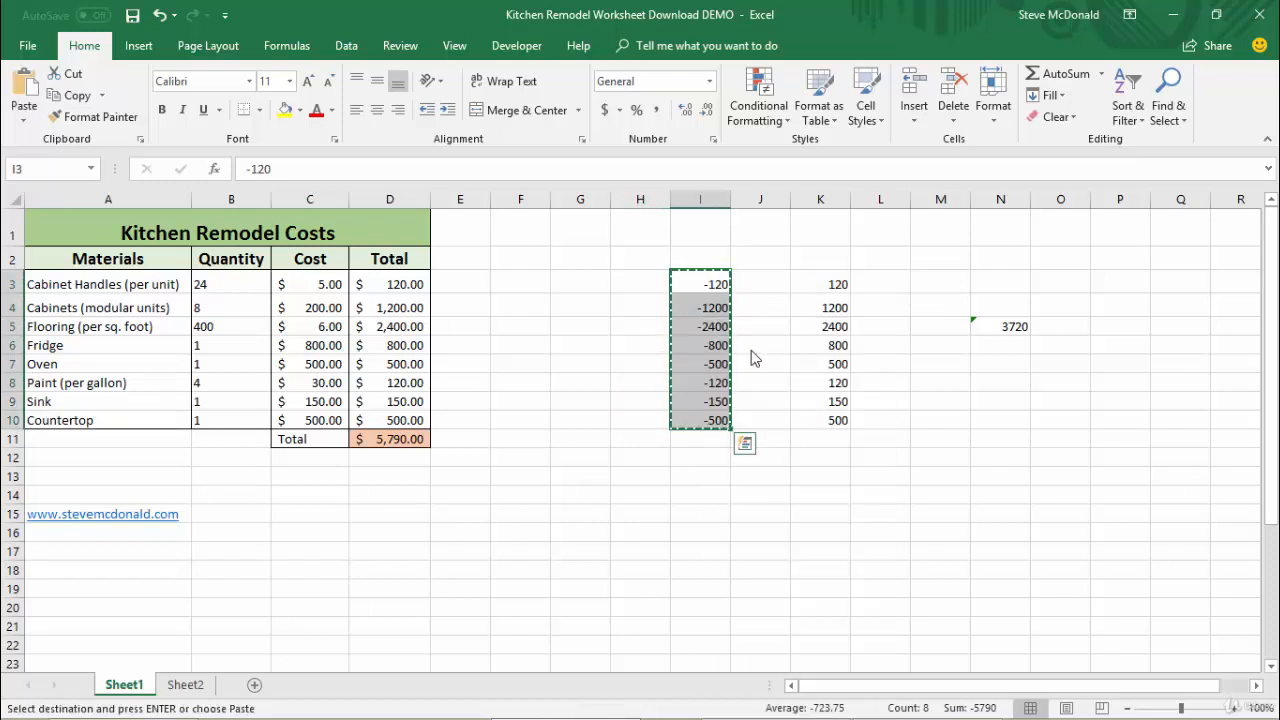
left_click(519, 331)
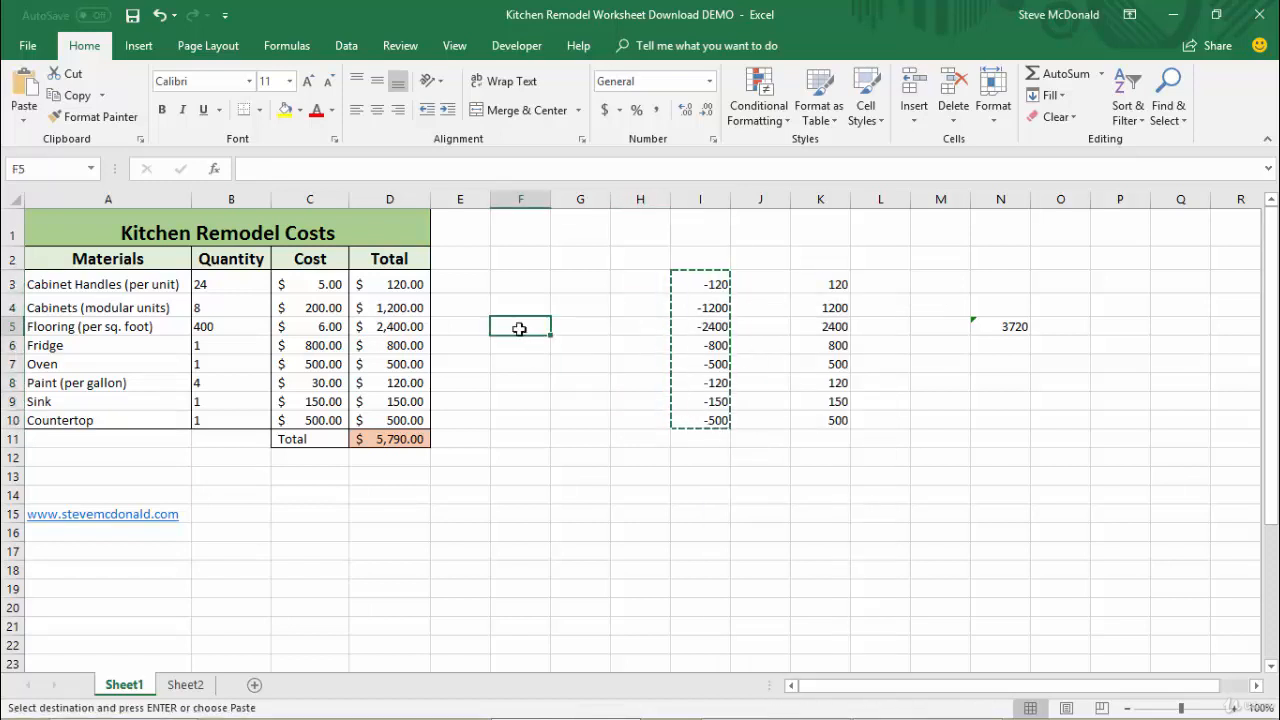
right_click(519, 322)
left_click(588, 423)
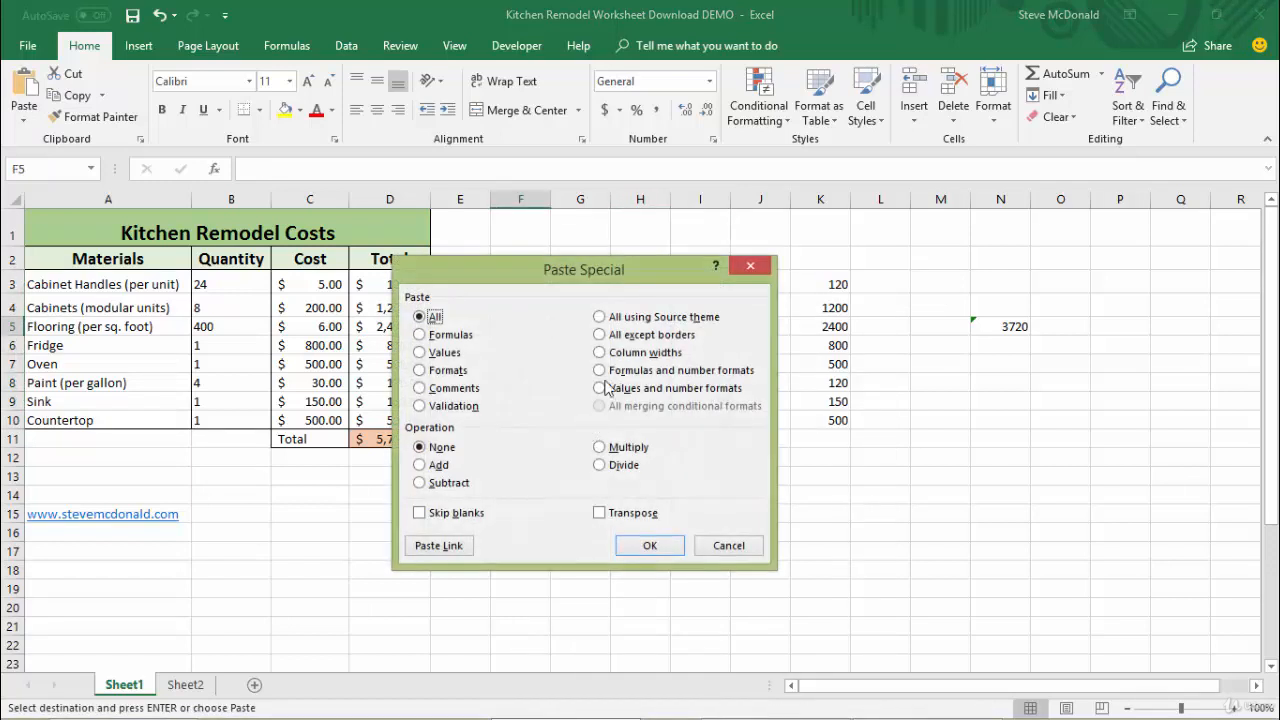